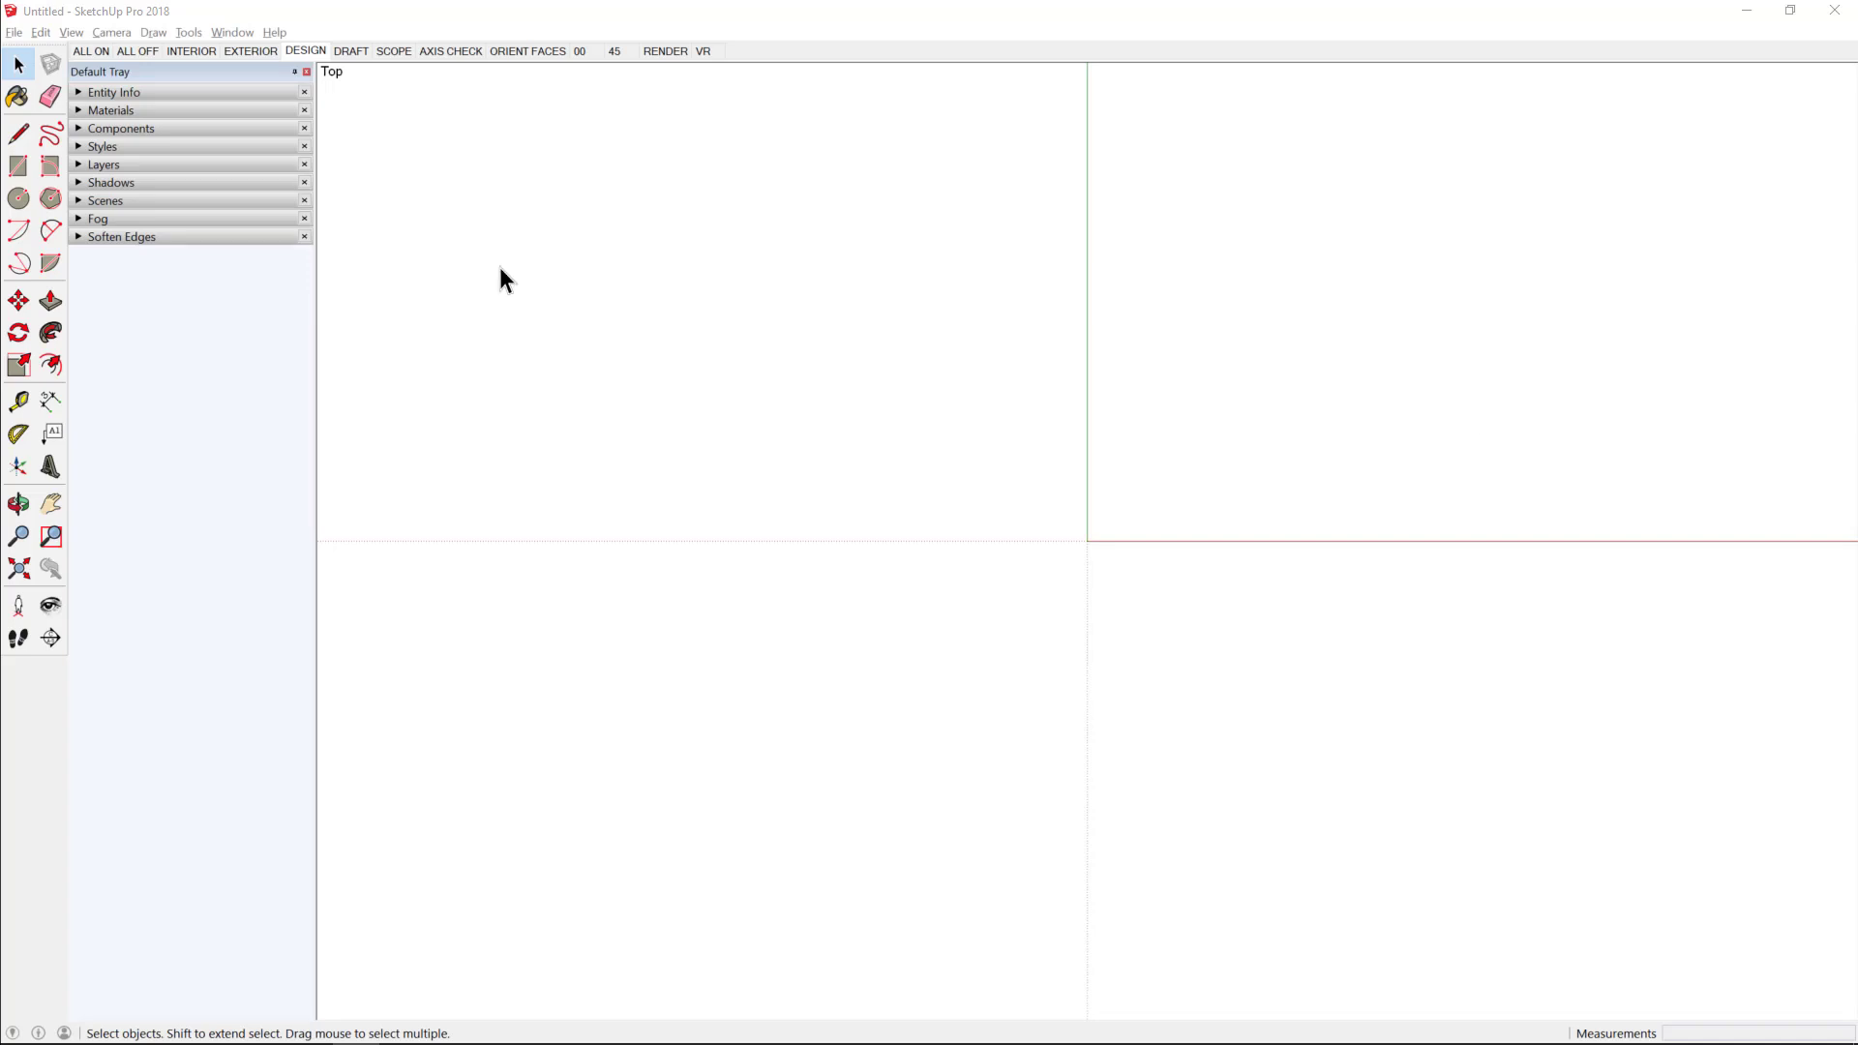
Install the lumionplugin_3.0.b5.590 extension through Extension Manager, then close the manager.
{"action": "left_click", "coordinate": [234, 37]}
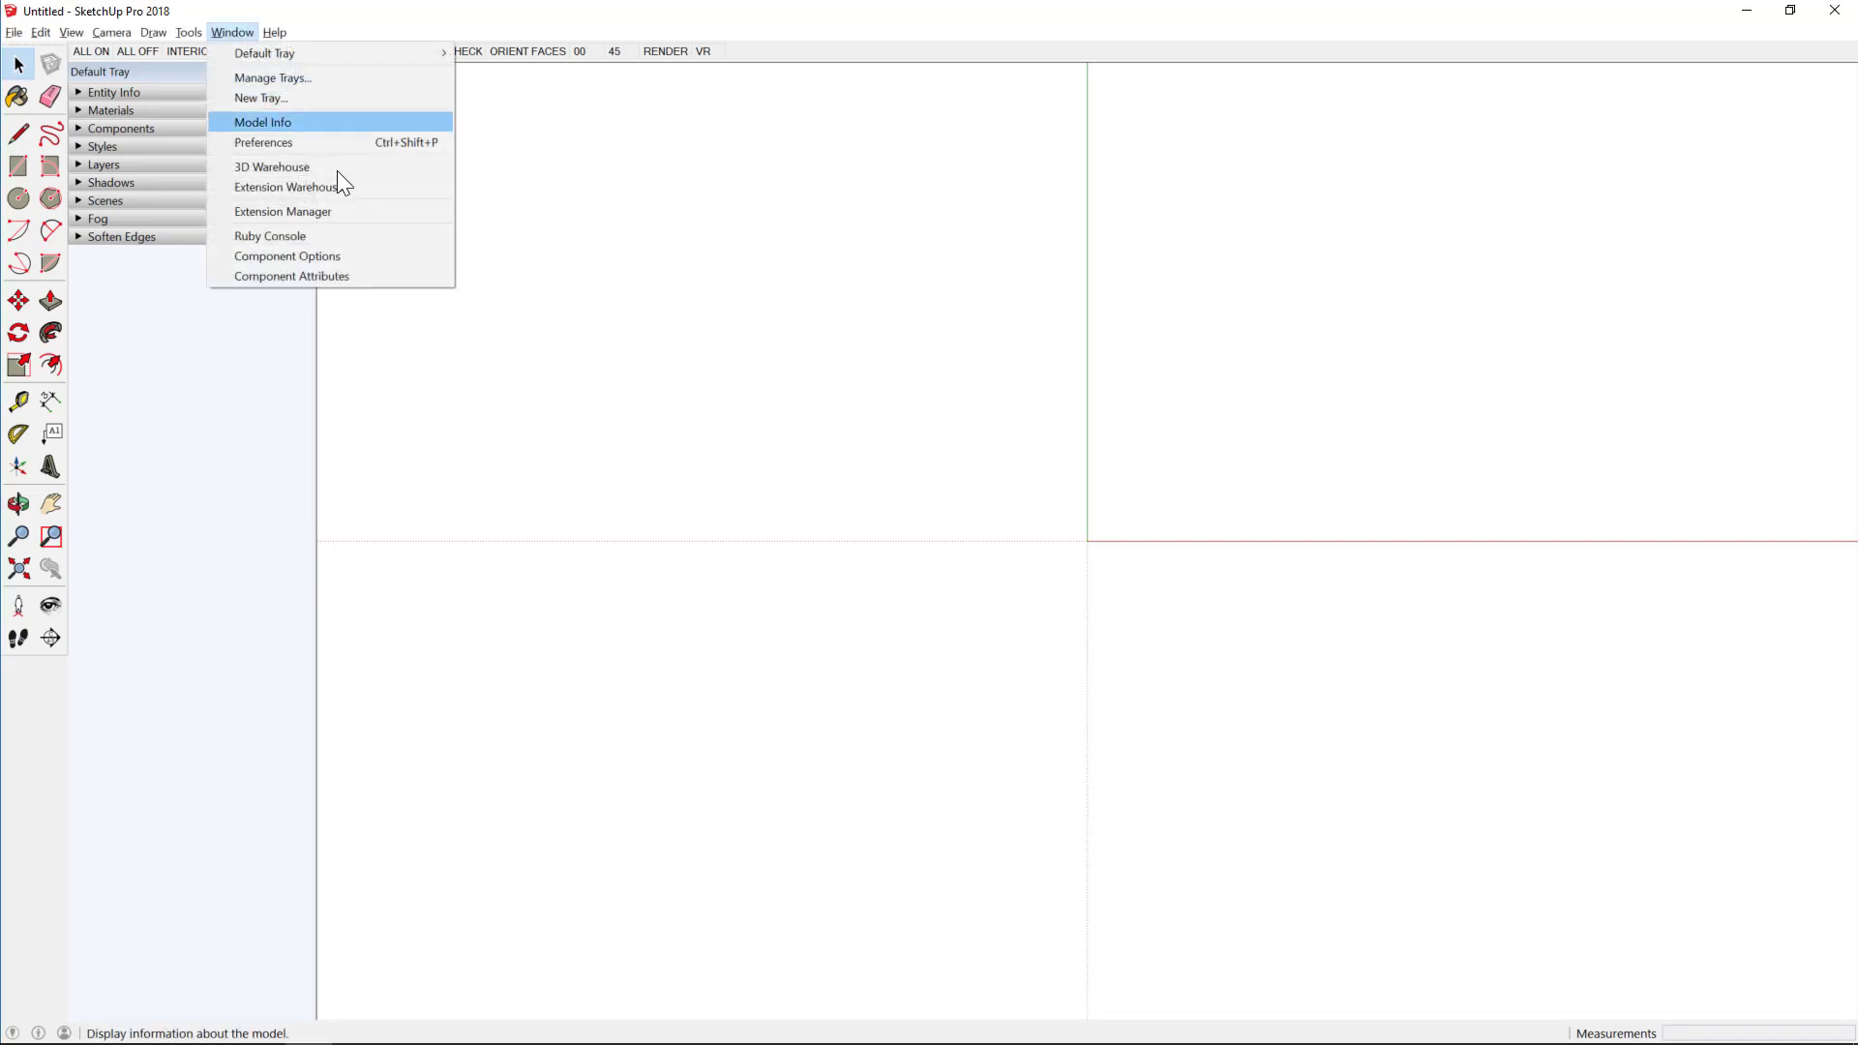
{"action": "left_click", "coordinate": [354, 211]}
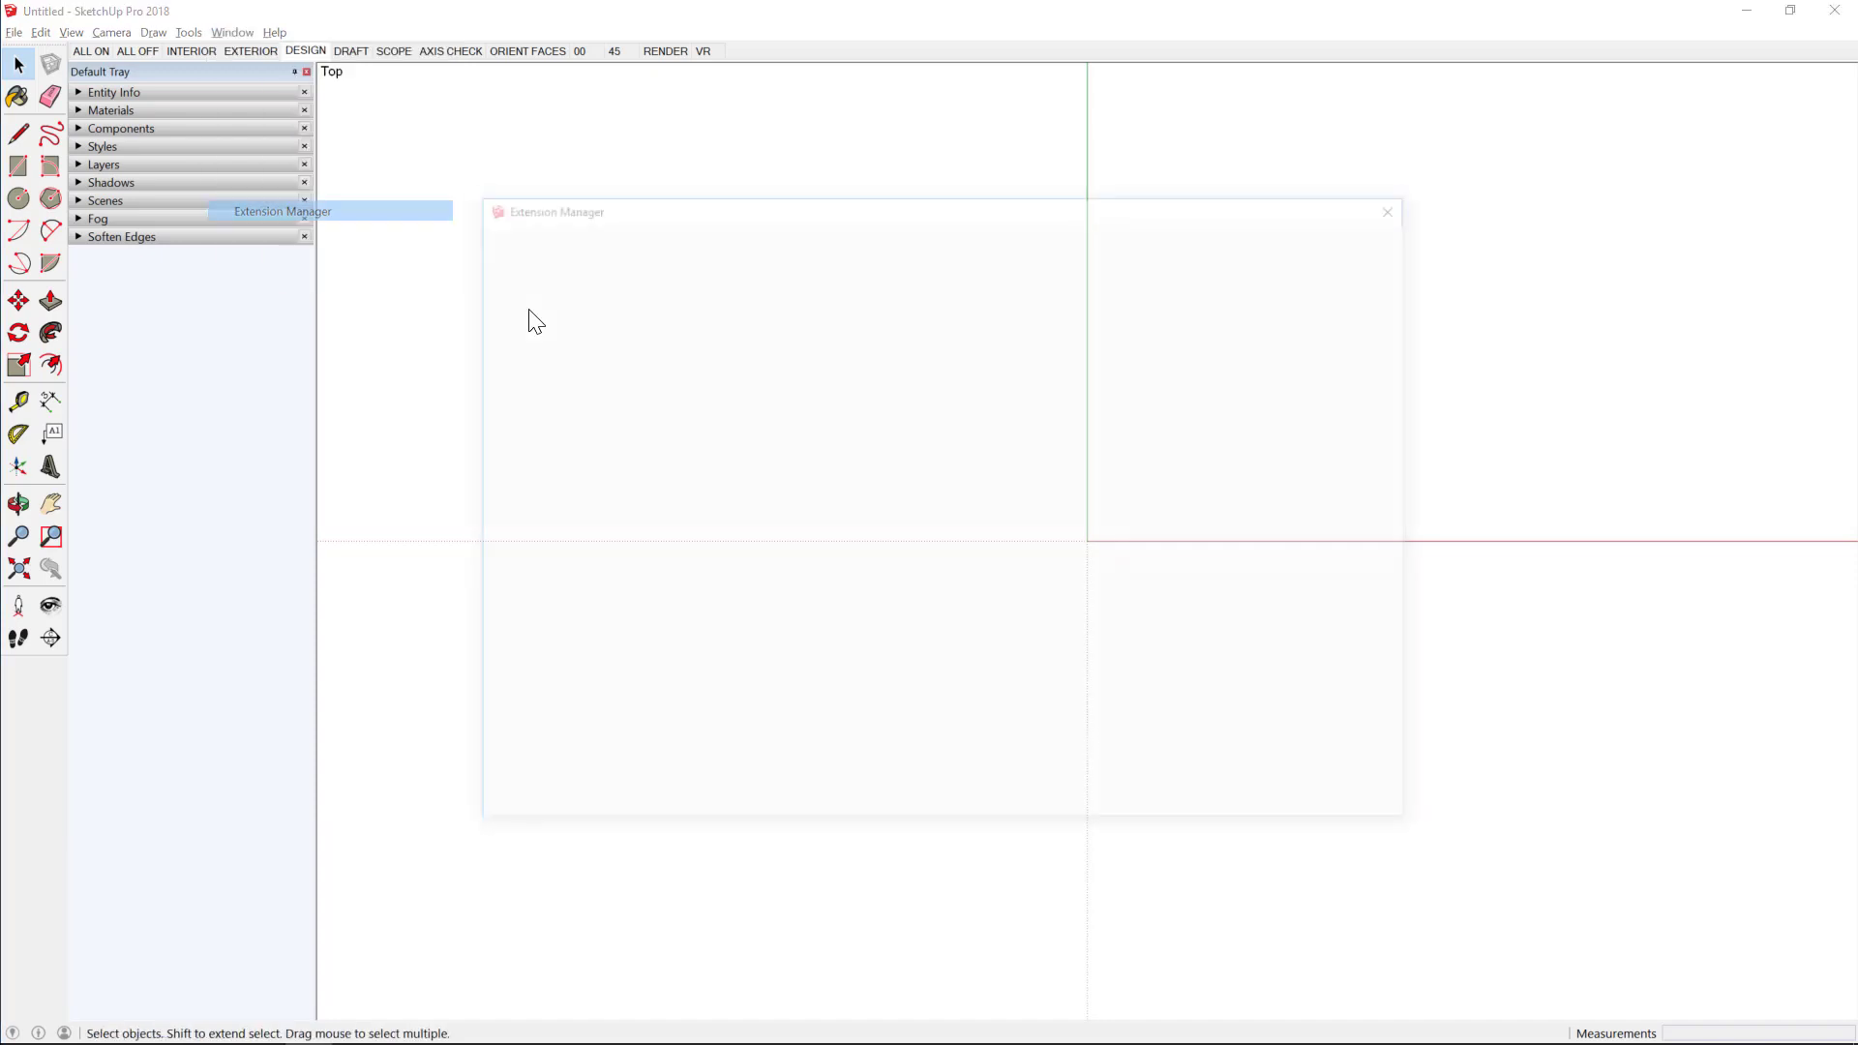
{"action": "left_click", "coordinate": [637, 795]}
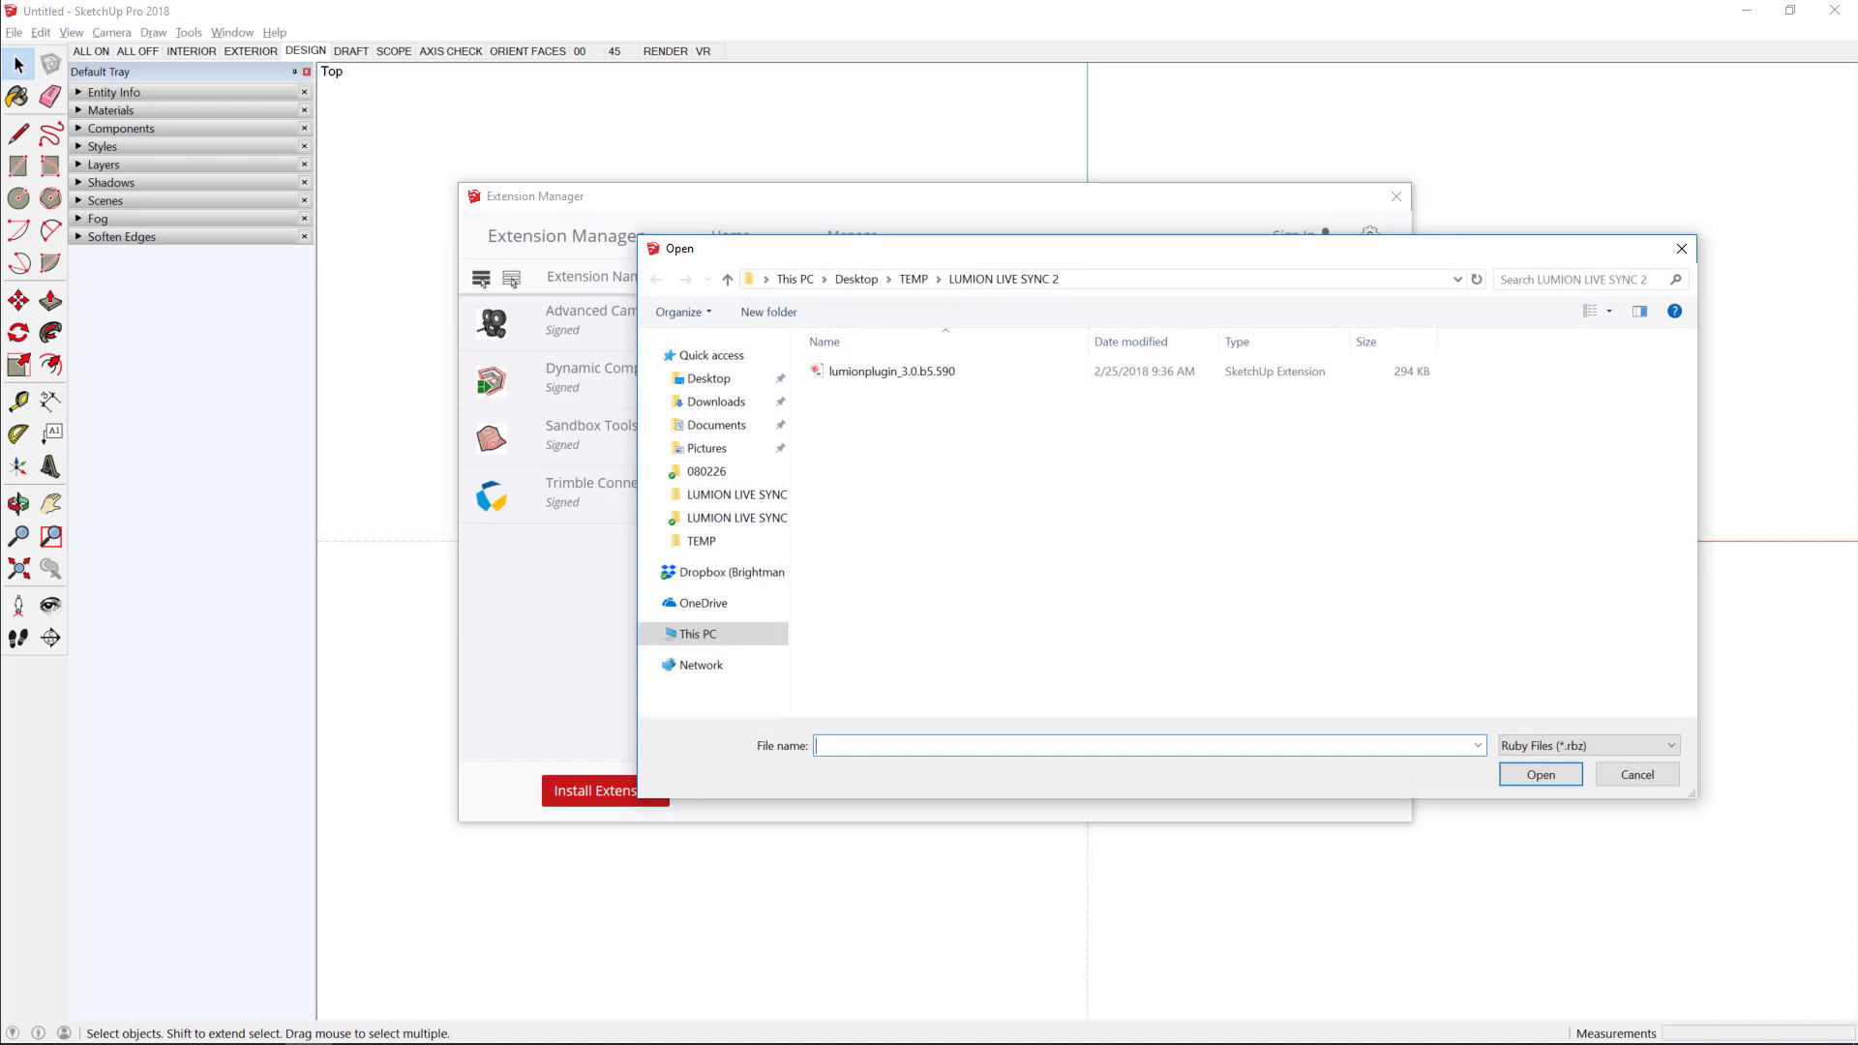
{"action": "left_click", "coordinate": [921, 373]}
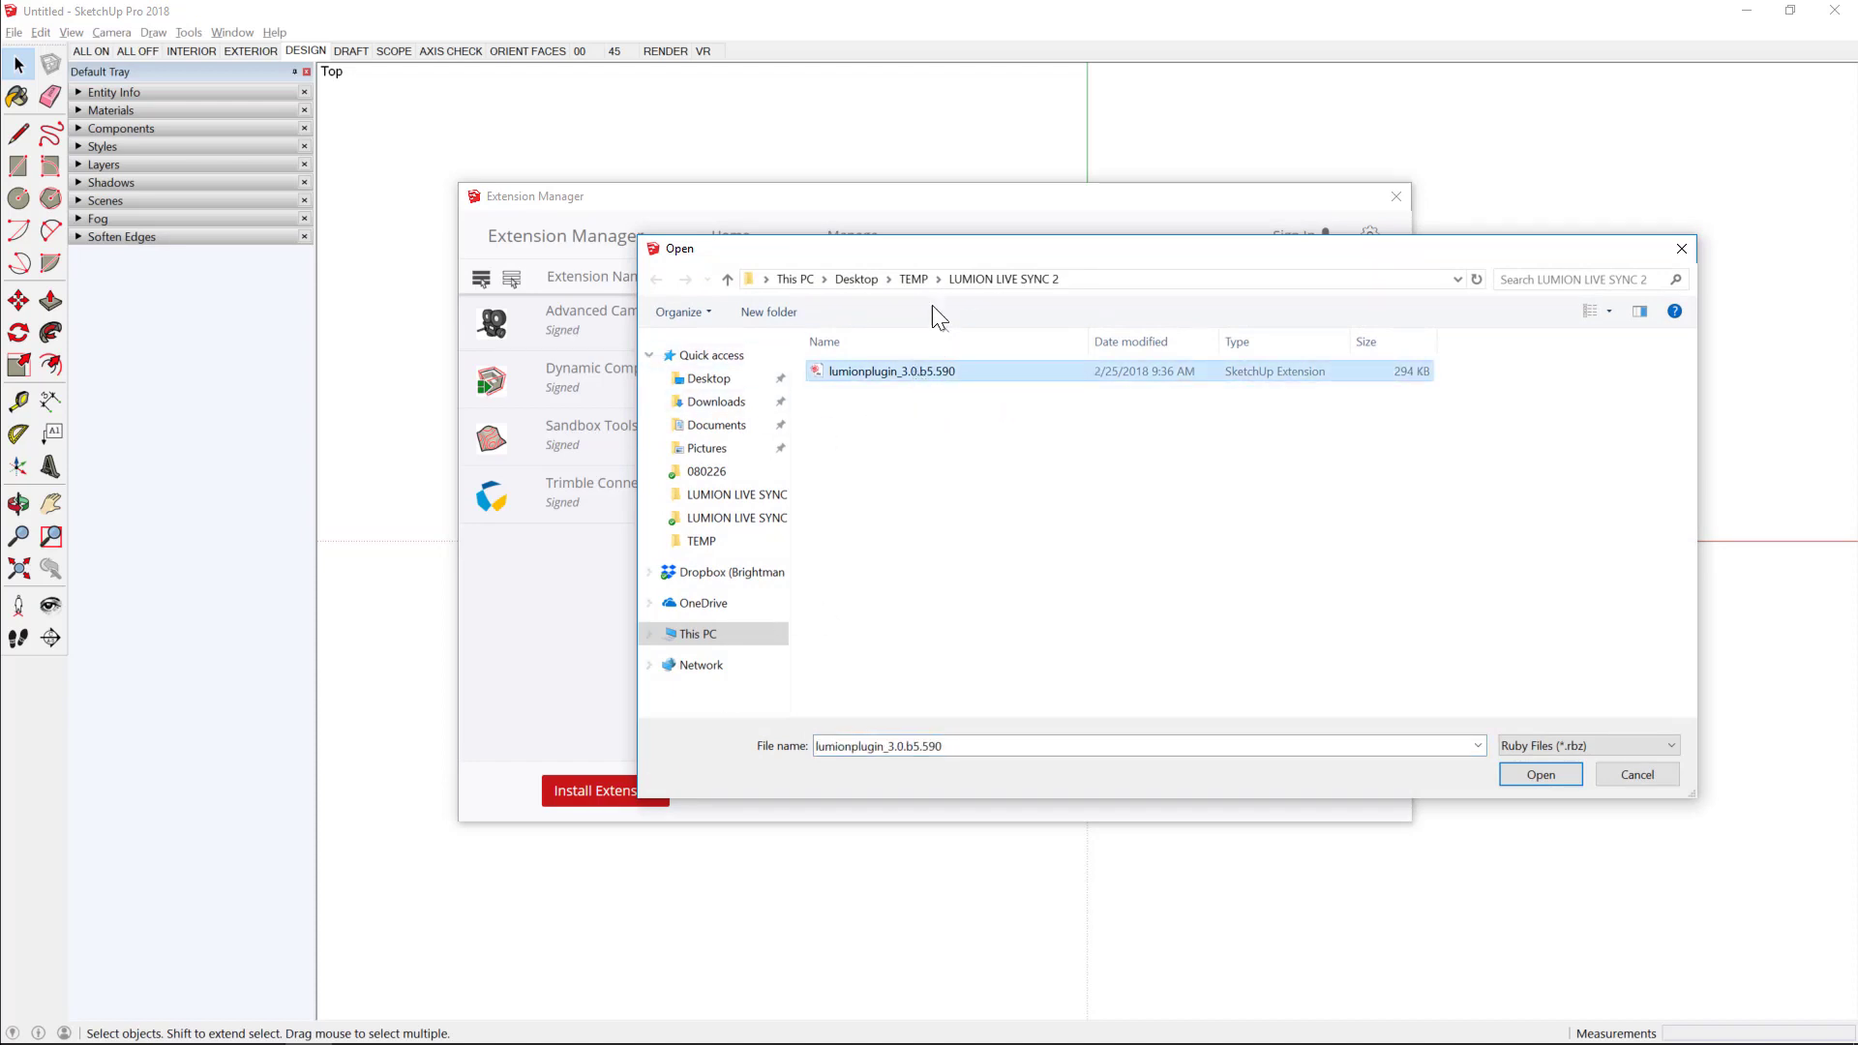
{"action": "left_click", "coordinate": [1559, 783]}
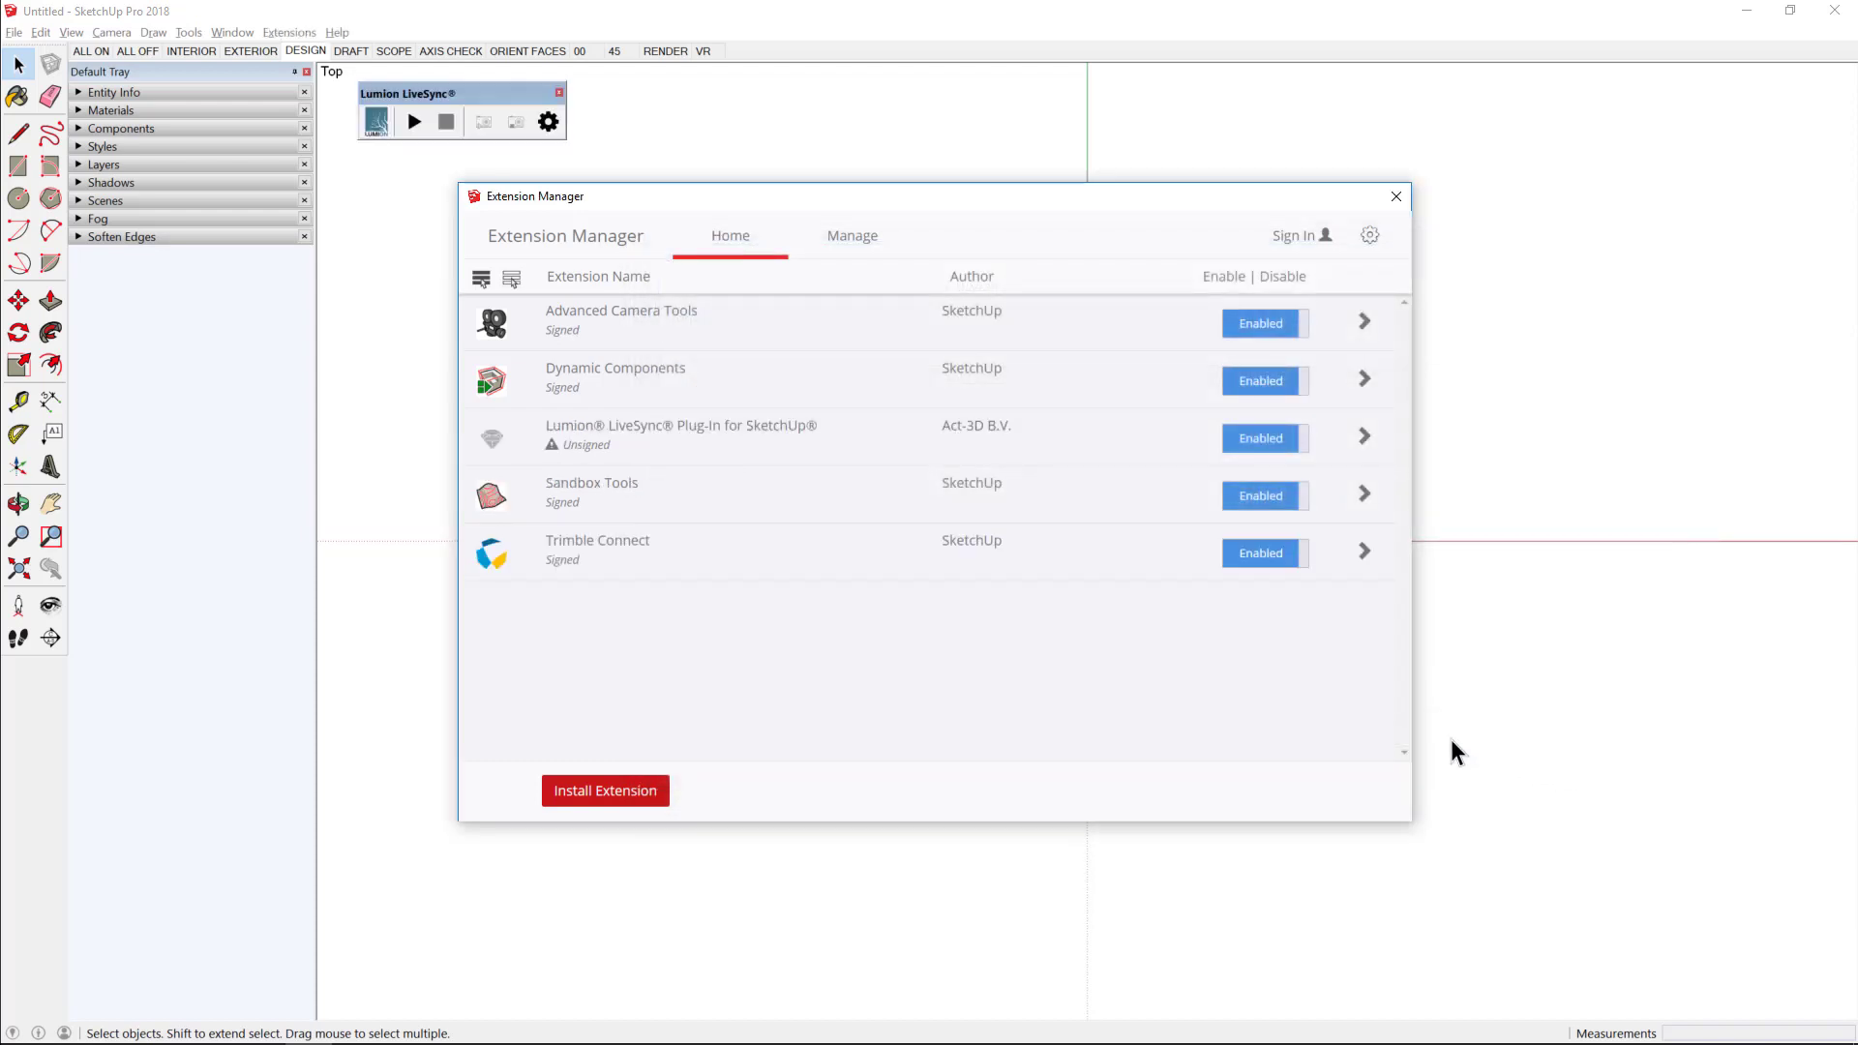
{"action": "left_click_drag", "start_coordinate": [405, 89], "coordinate": [416, 93]}
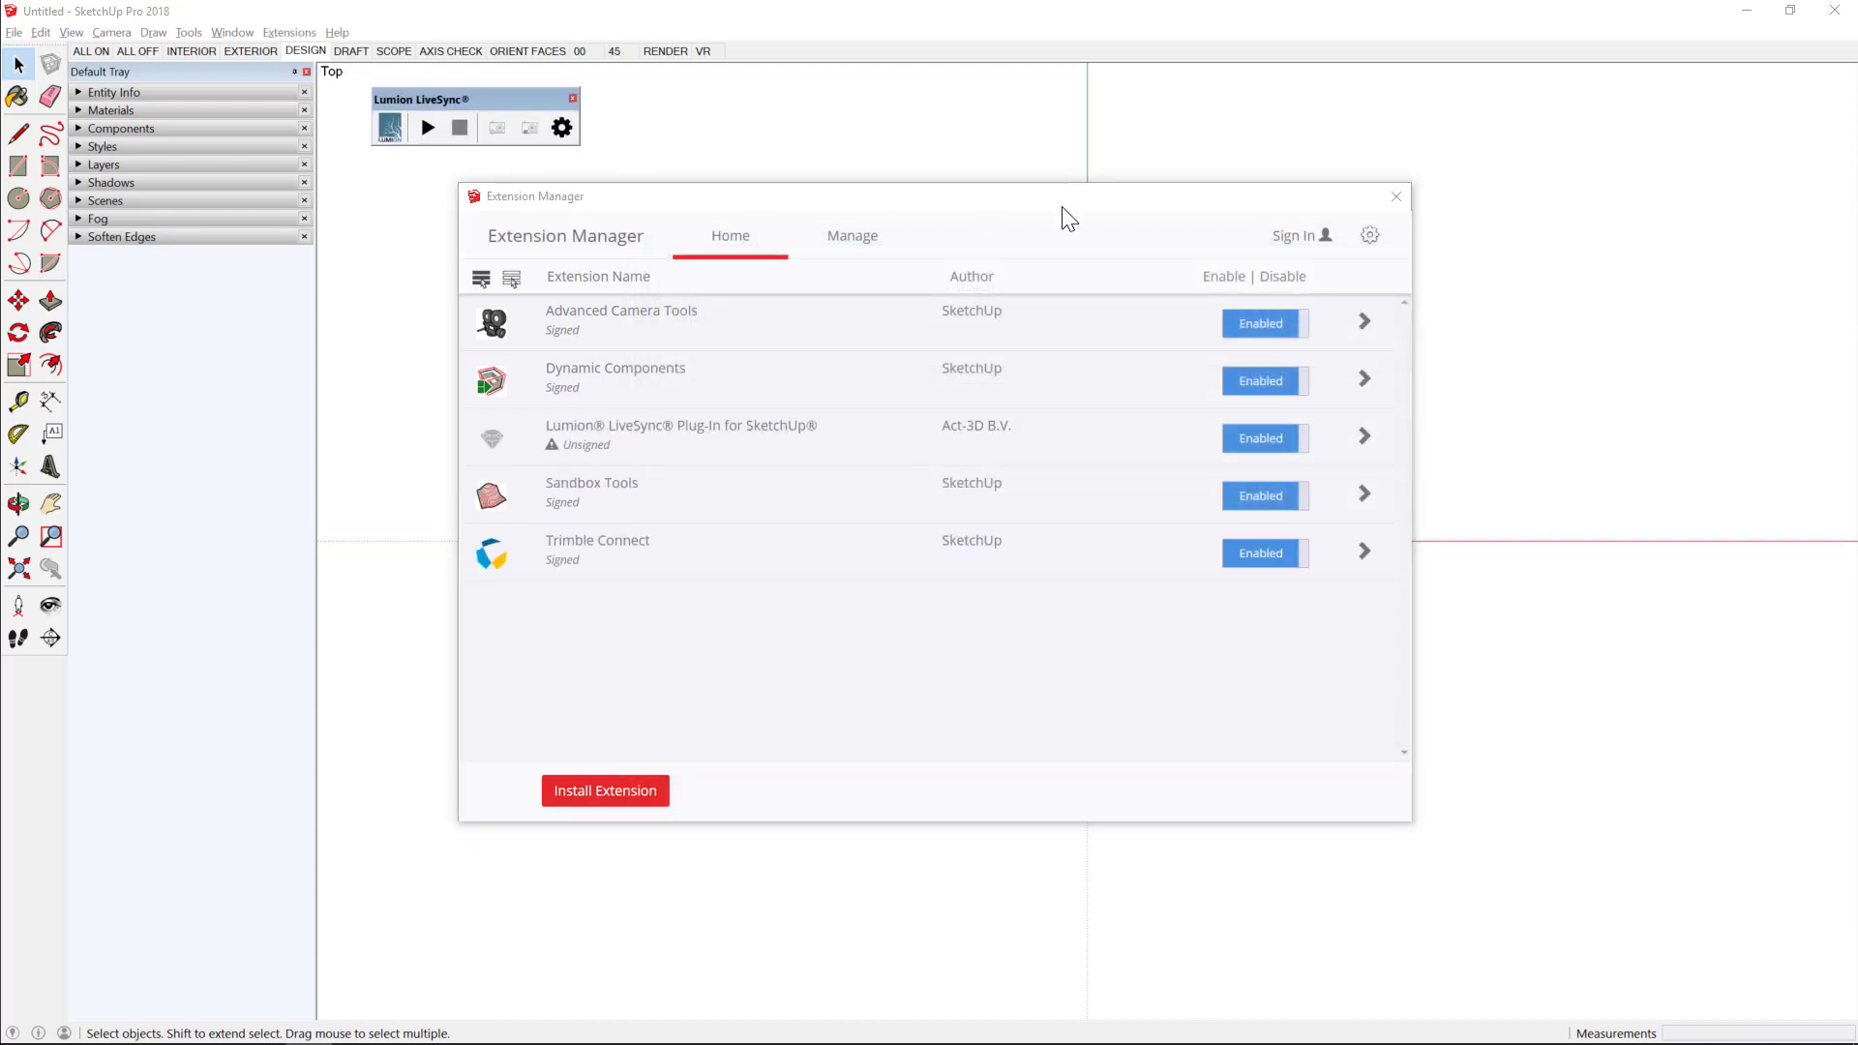
{"action": "left_click", "coordinate": [1395, 198]}
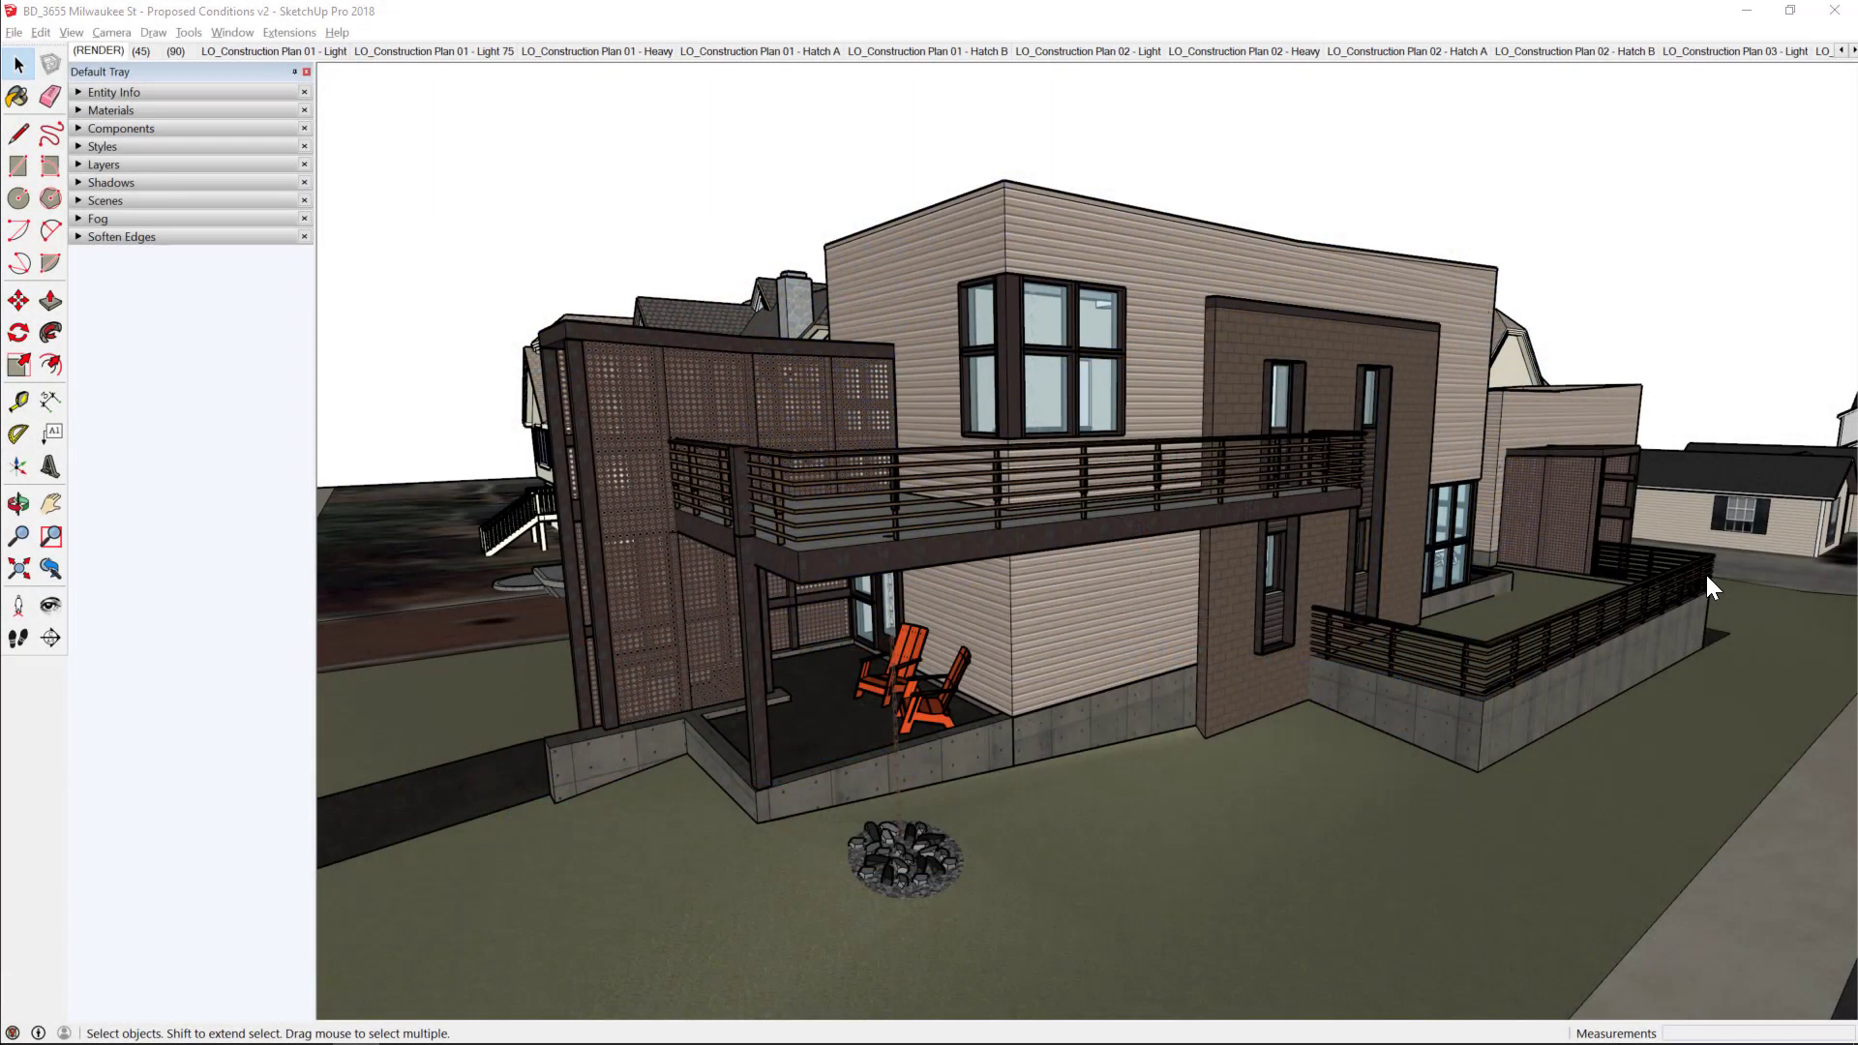
Arrange the SketchUp window with the house model side by side with the Lumion Pro 8.3 window.
{"action": "middle_click_drag", "start_coordinate": [1607, 595], "coordinate": [1229, 633]}
{"action": "left_click_drag", "start_coordinate": [1440, 717], "coordinate": [1192, 654]}
{"action": "middle_click_drag", "start_coordinate": [1193, 655], "coordinate": [1192, 575], "text": "shift"}
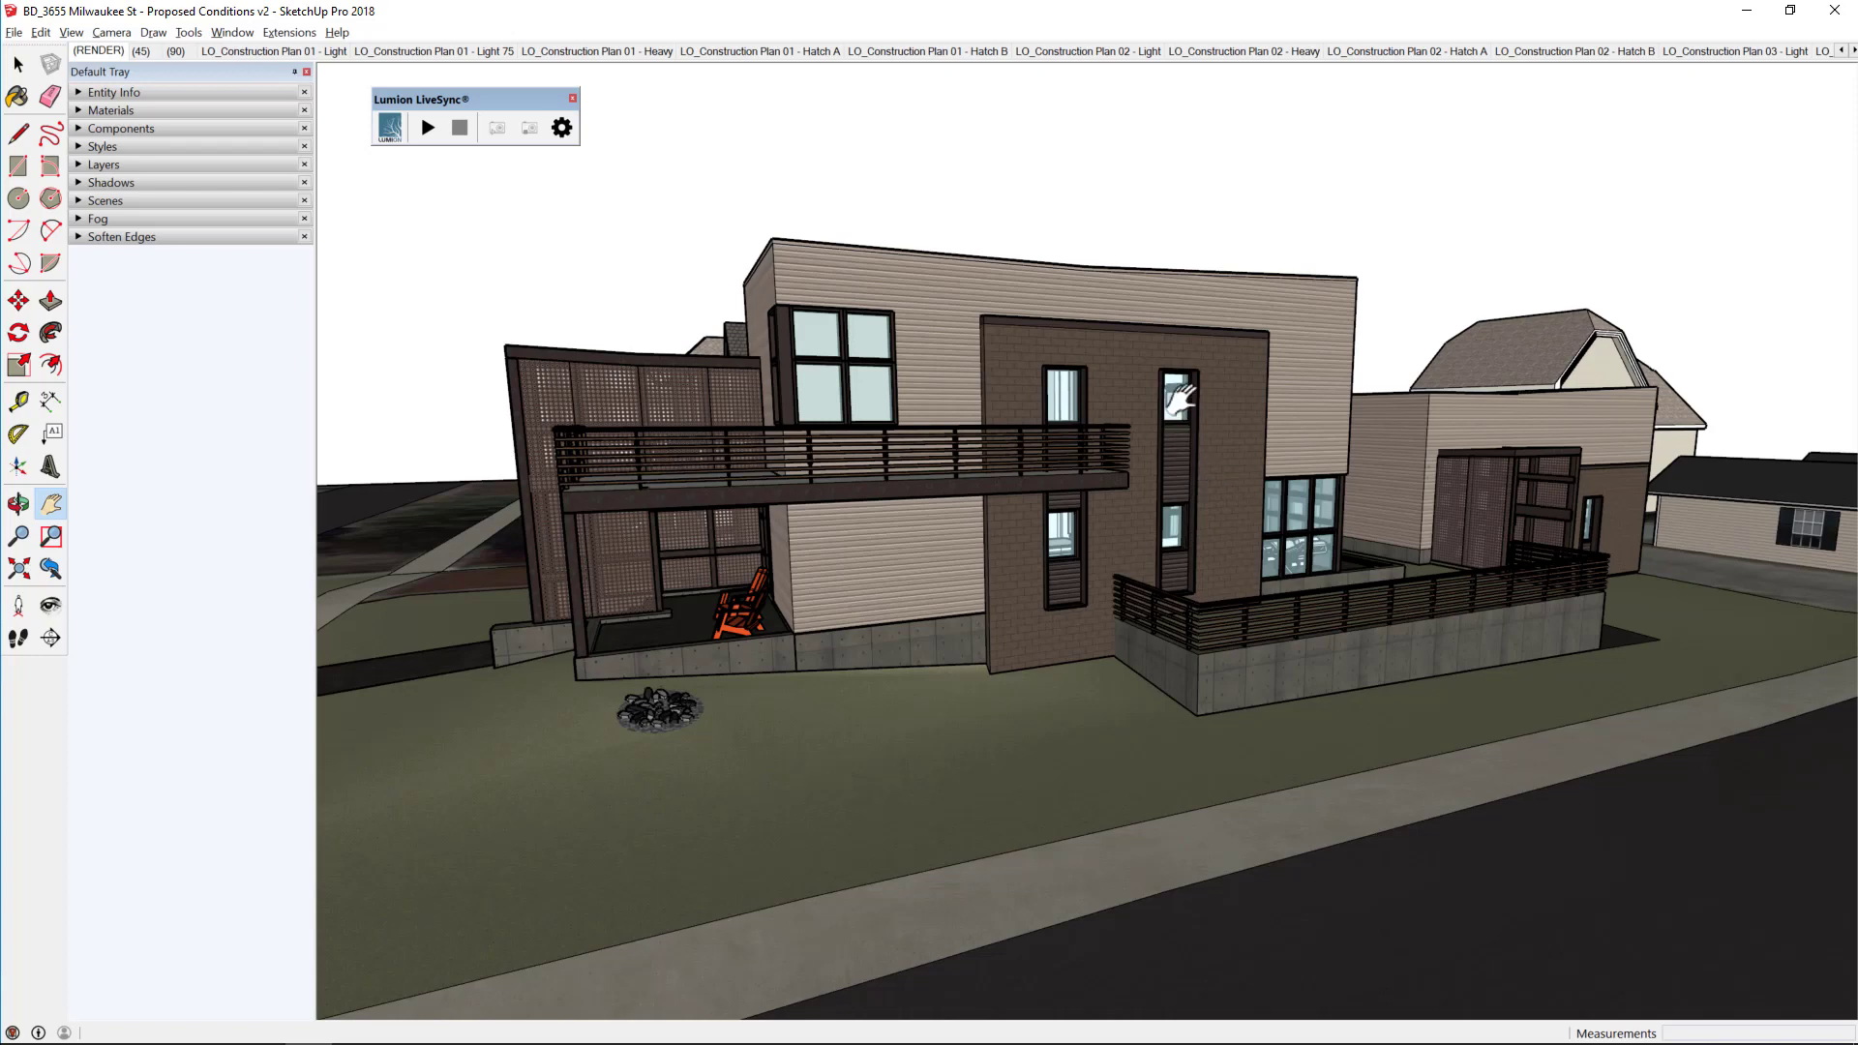
{"action": "mouse_move", "coordinate": [1130, 20]}
{"action": "left_mouse_down"}
{"action": "mouse_move", "coordinate": [1093, 21]}
{"action": "mouse_move", "coordinate": [1089, 174]}
{"action": "mouse_move", "coordinate": [736, 266]}
{"action": "mouse_move", "coordinate": [2, 312]}
{"action": "mouse_move", "coordinate": [4, 341]}
{"action": "left_mouse_up"}
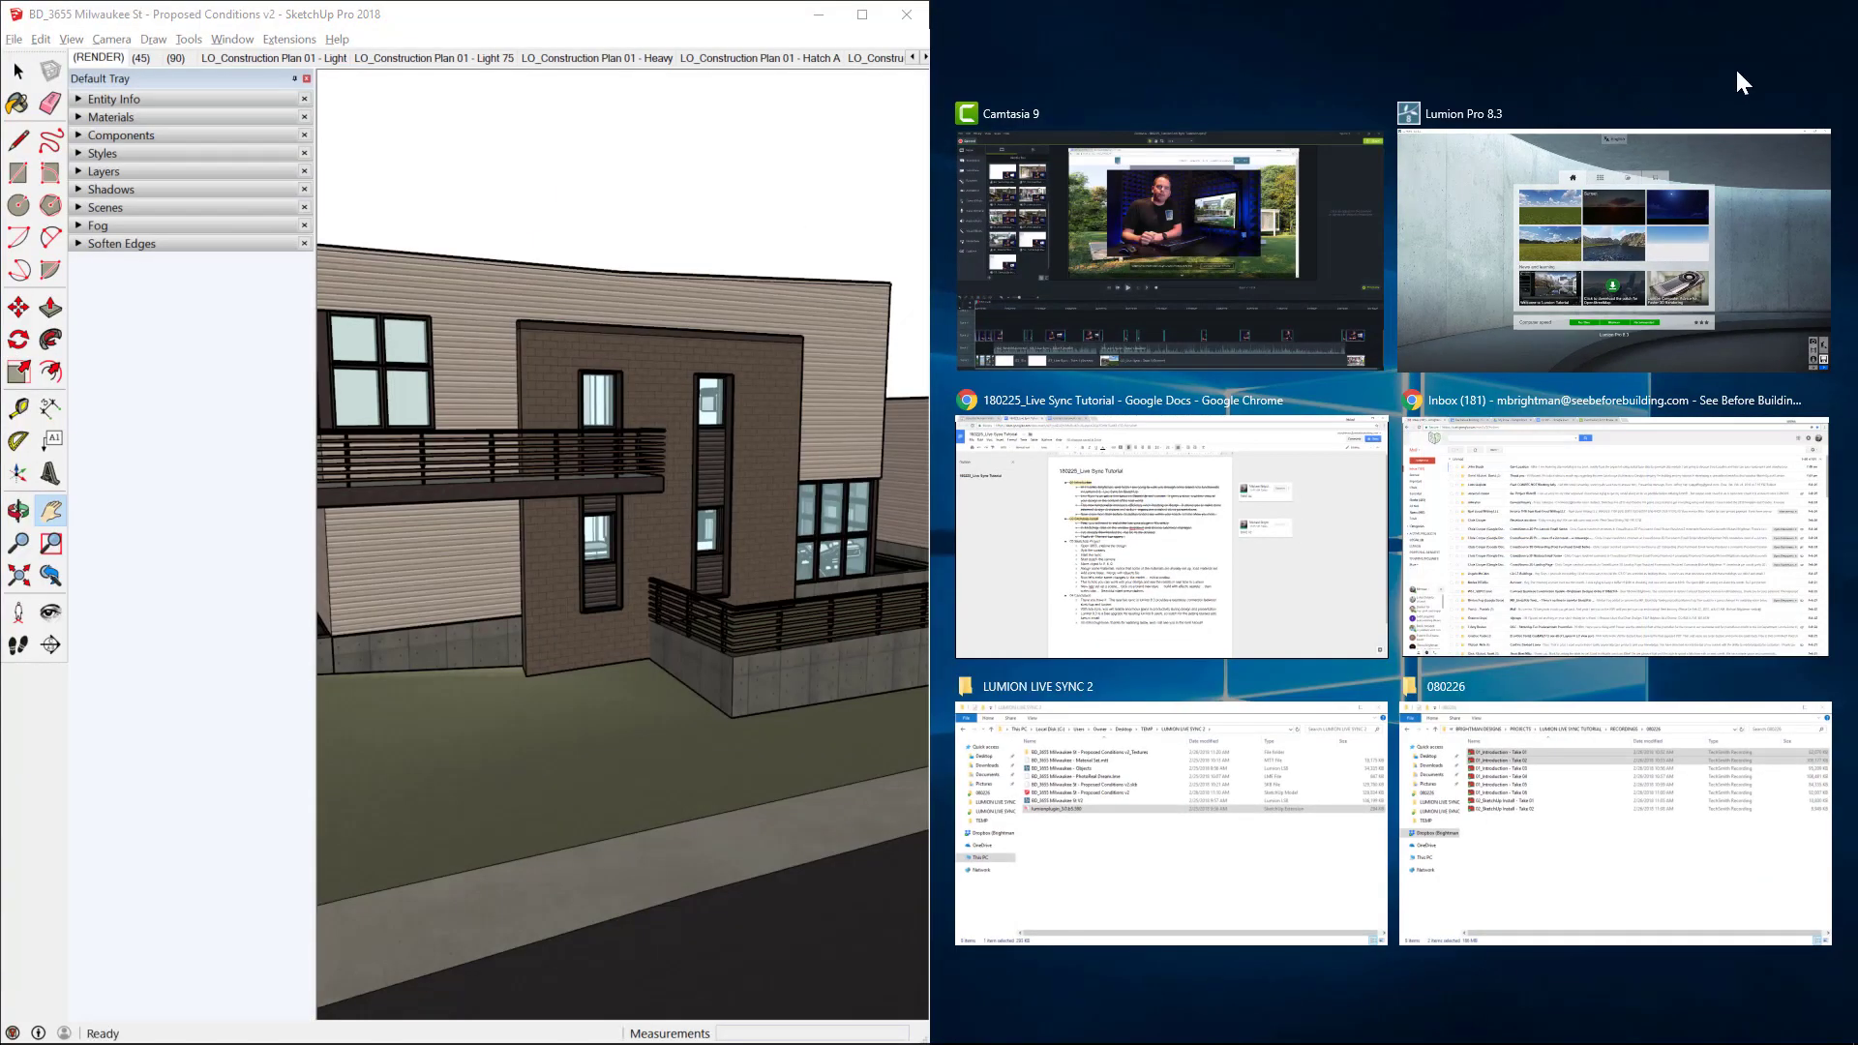
{"action": "left_click", "coordinate": [1738, 154]}
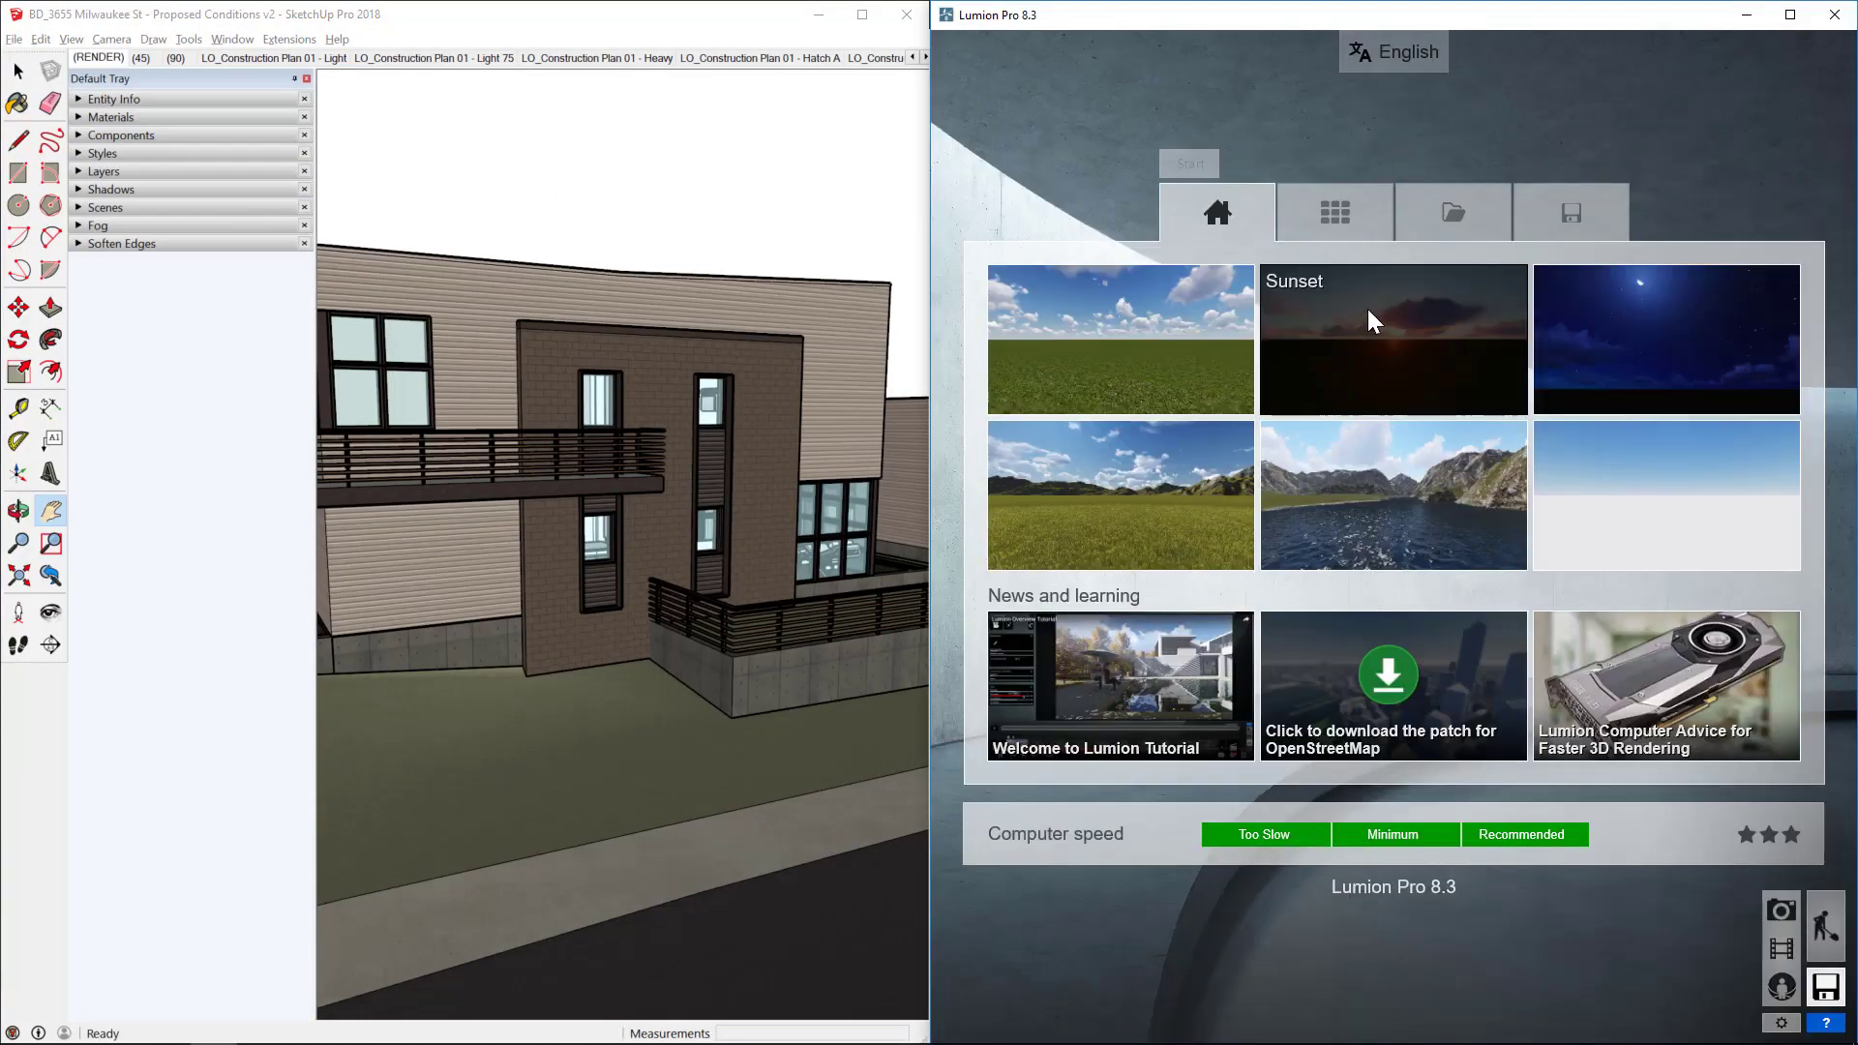
Create a new Lumion scene from the flat daytime grass template and start LiveSync from the SketchUp house model.
{"action": "left_click", "coordinate": [1104, 365]}
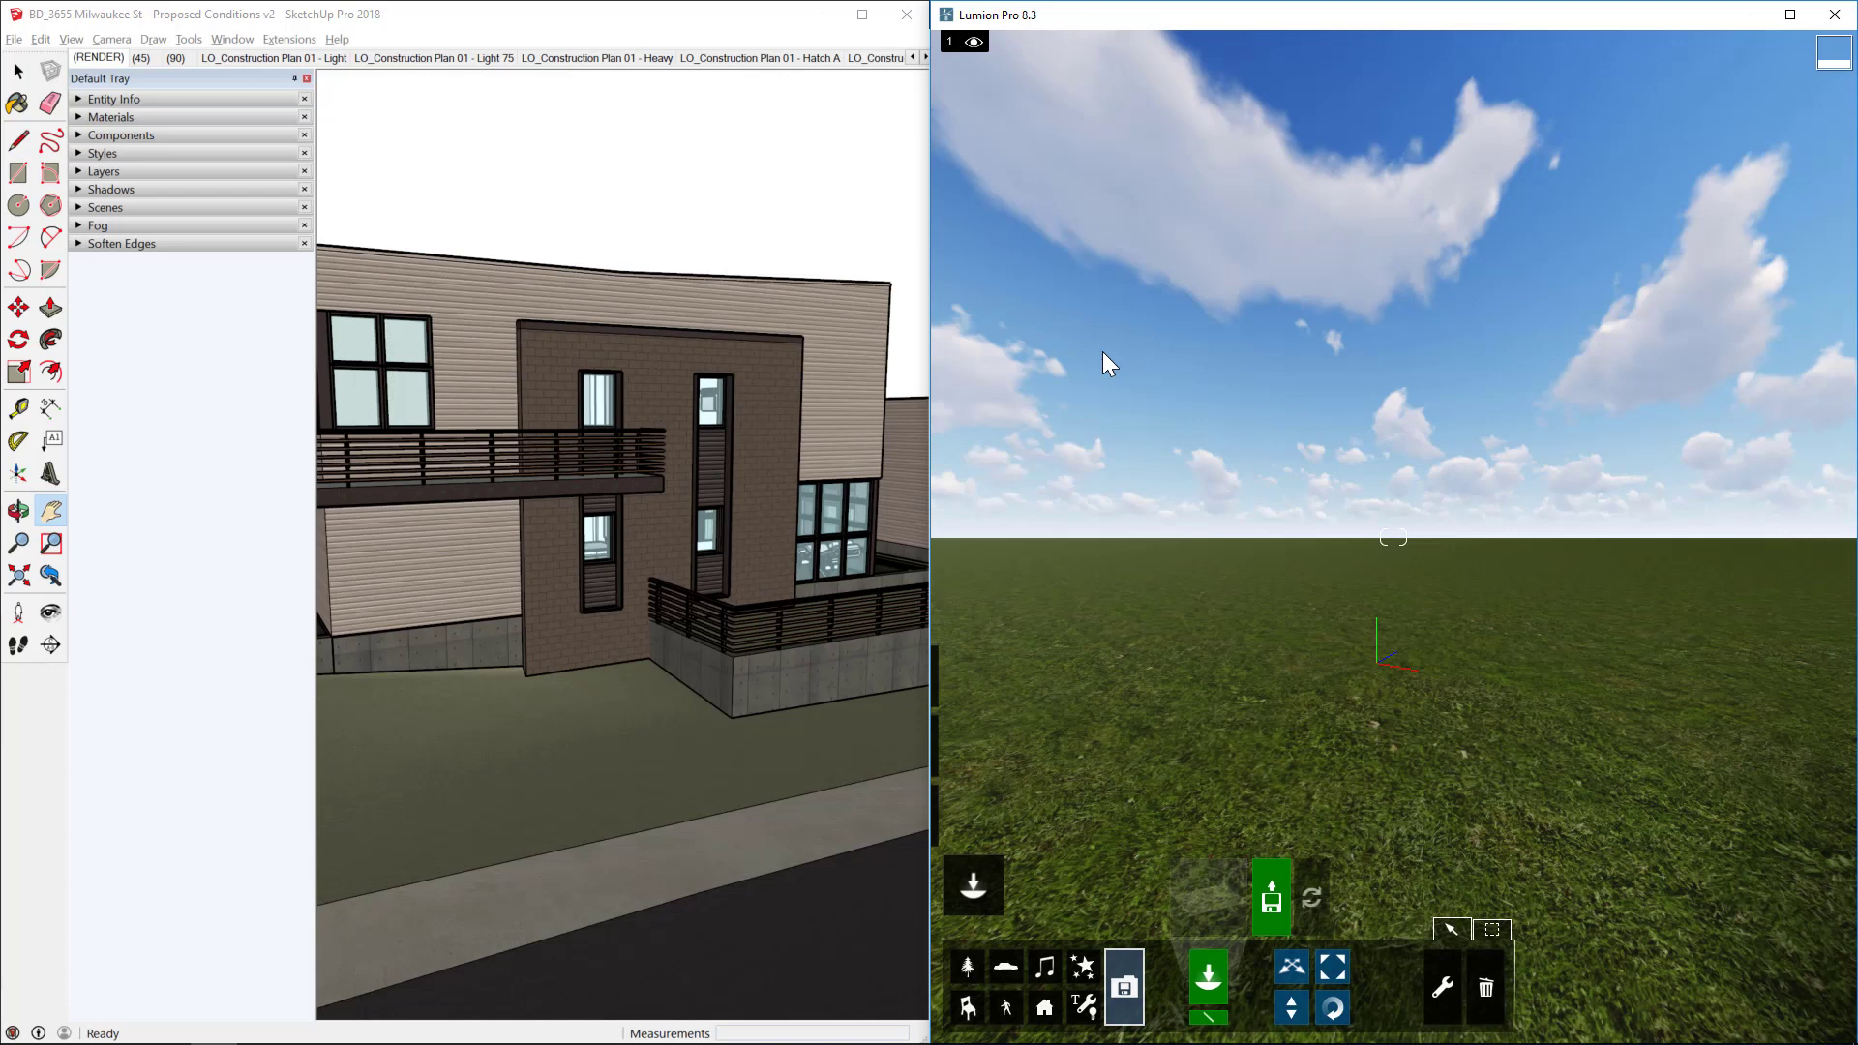
{"action": "left_click", "coordinate": [455, 113]}
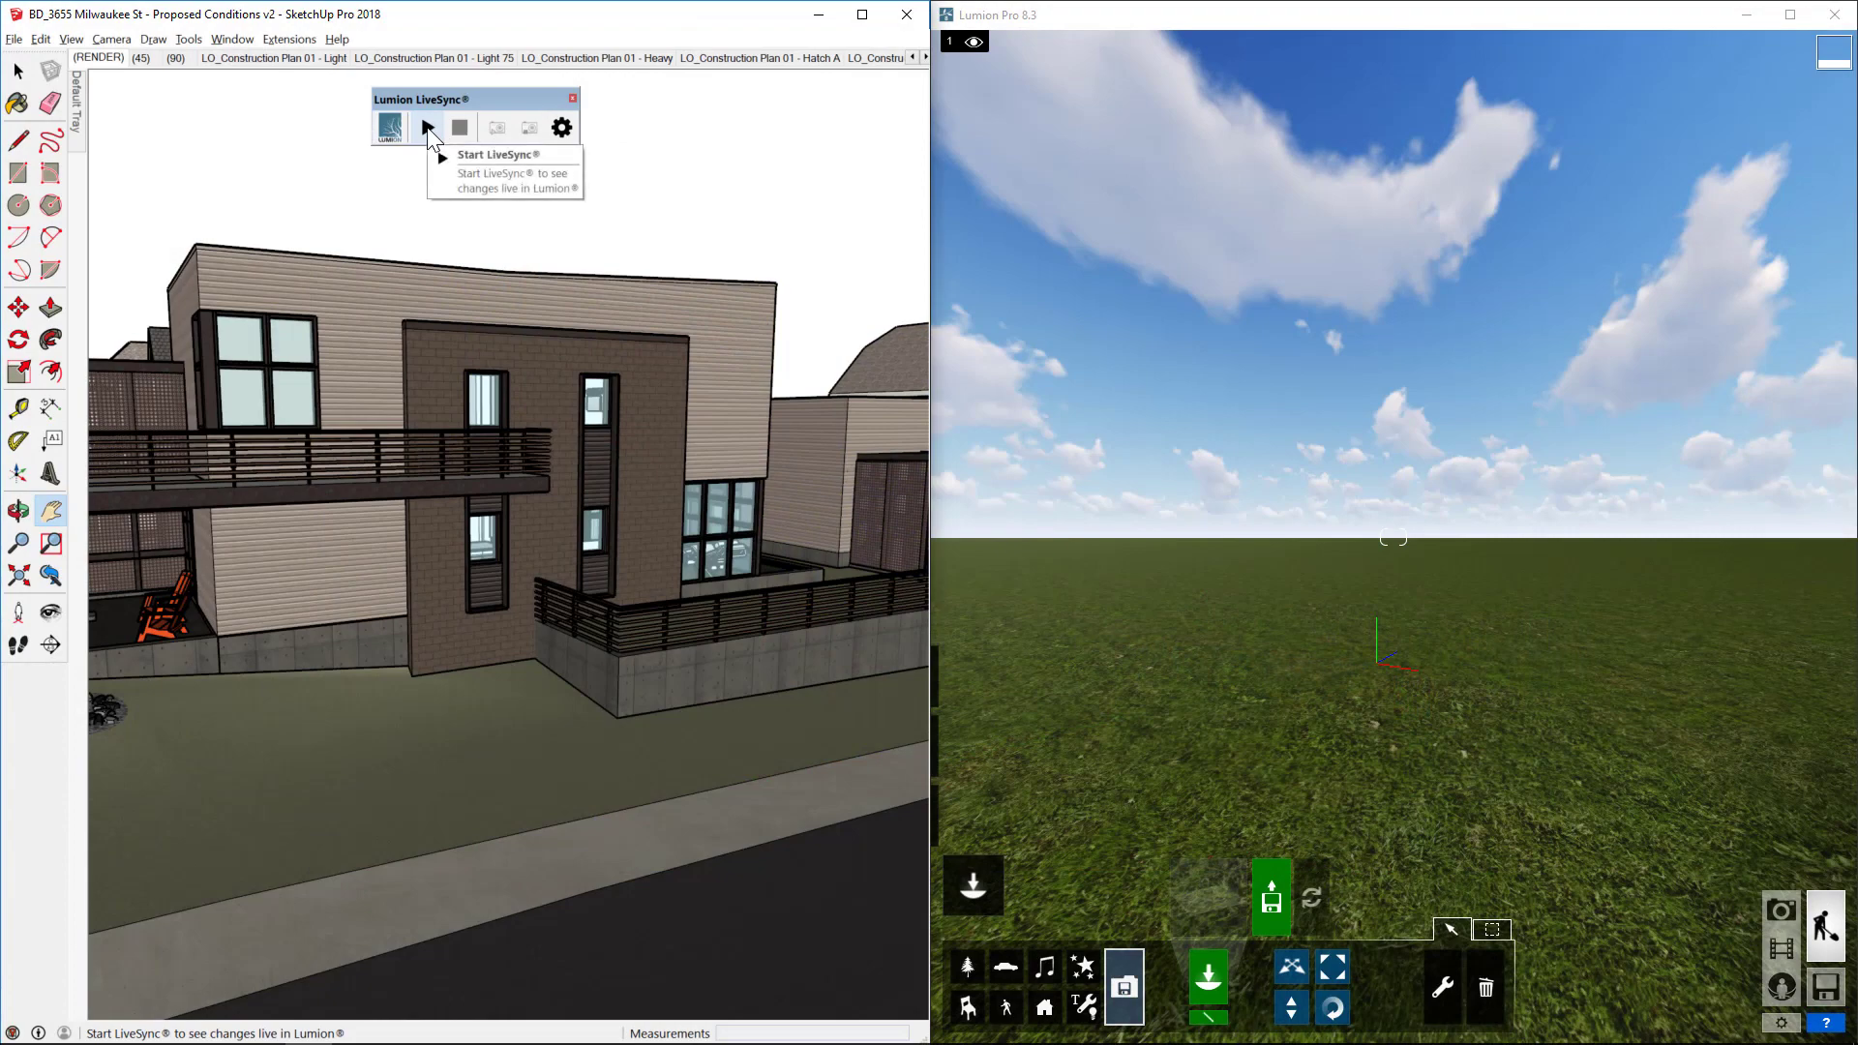
{"action": "left_click", "coordinate": [430, 135]}
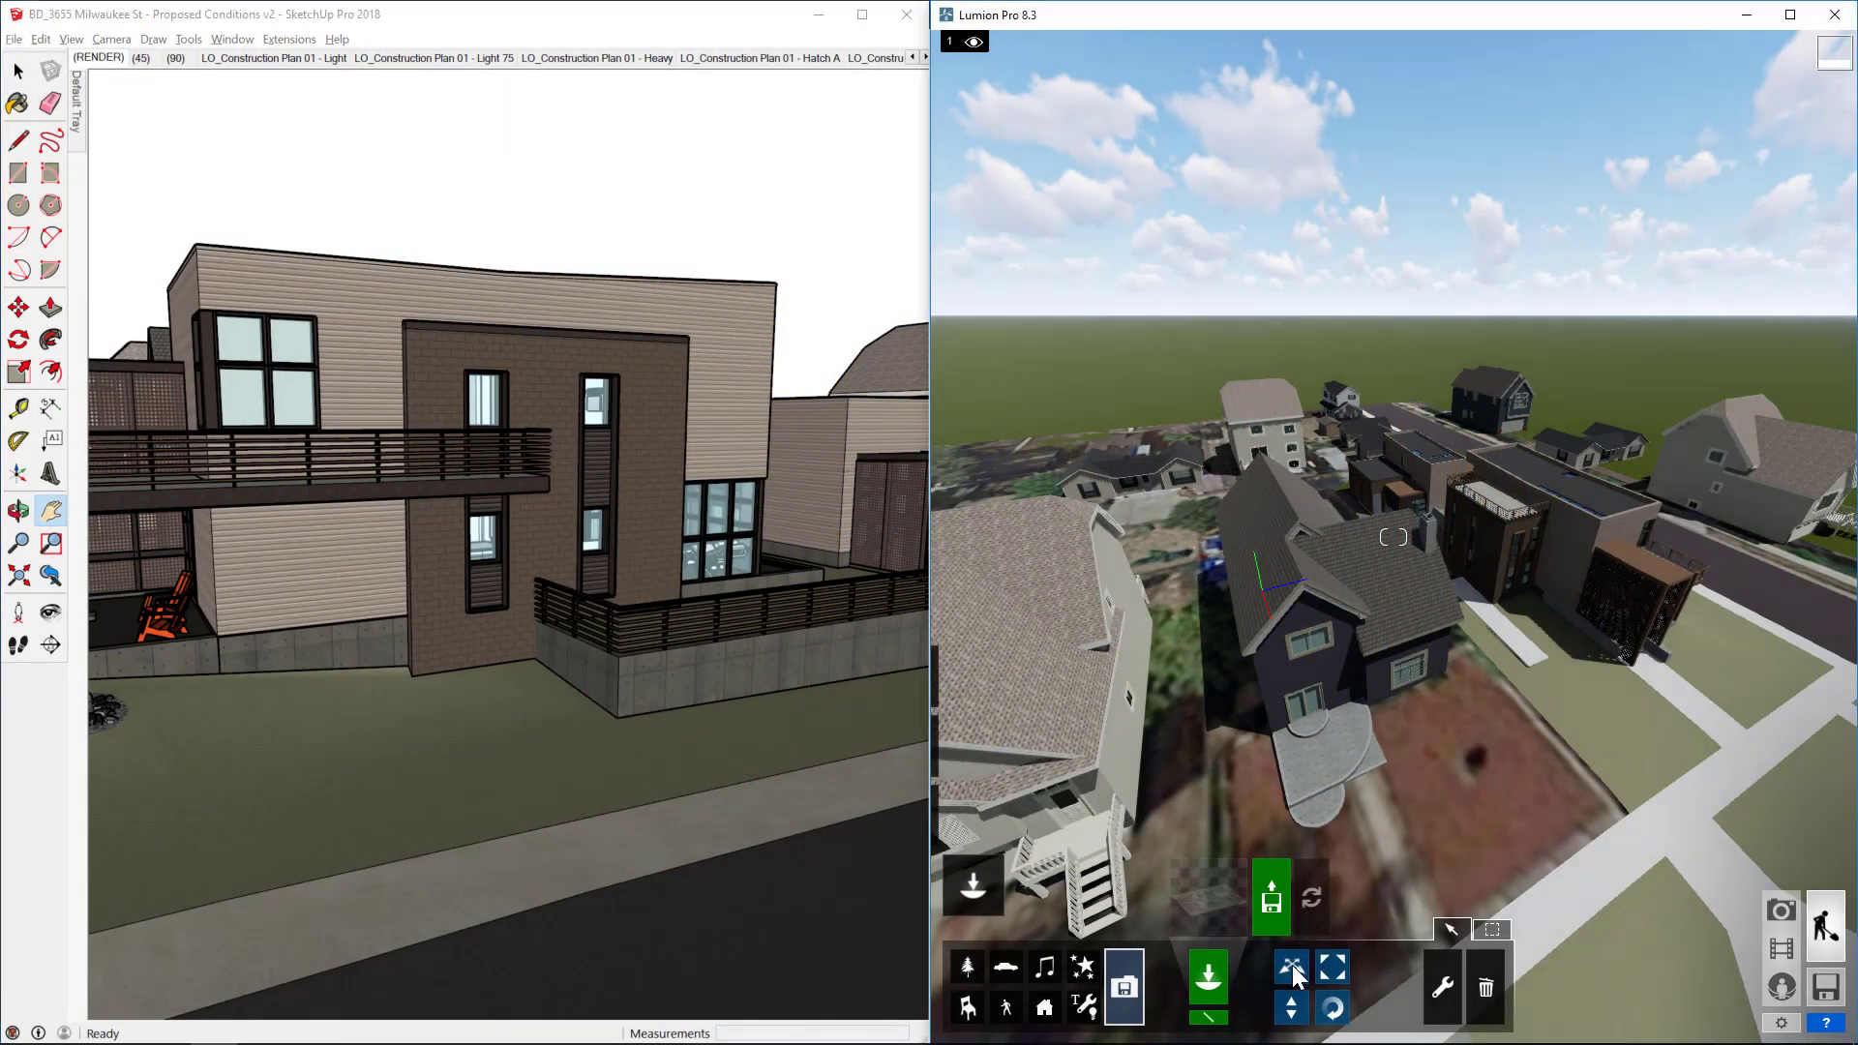
Select the synced house model in Lumion and set its Y position to 5 m.
{"action": "left_click", "coordinate": [1293, 966]}
{"action": "left_click", "coordinate": [1257, 593]}
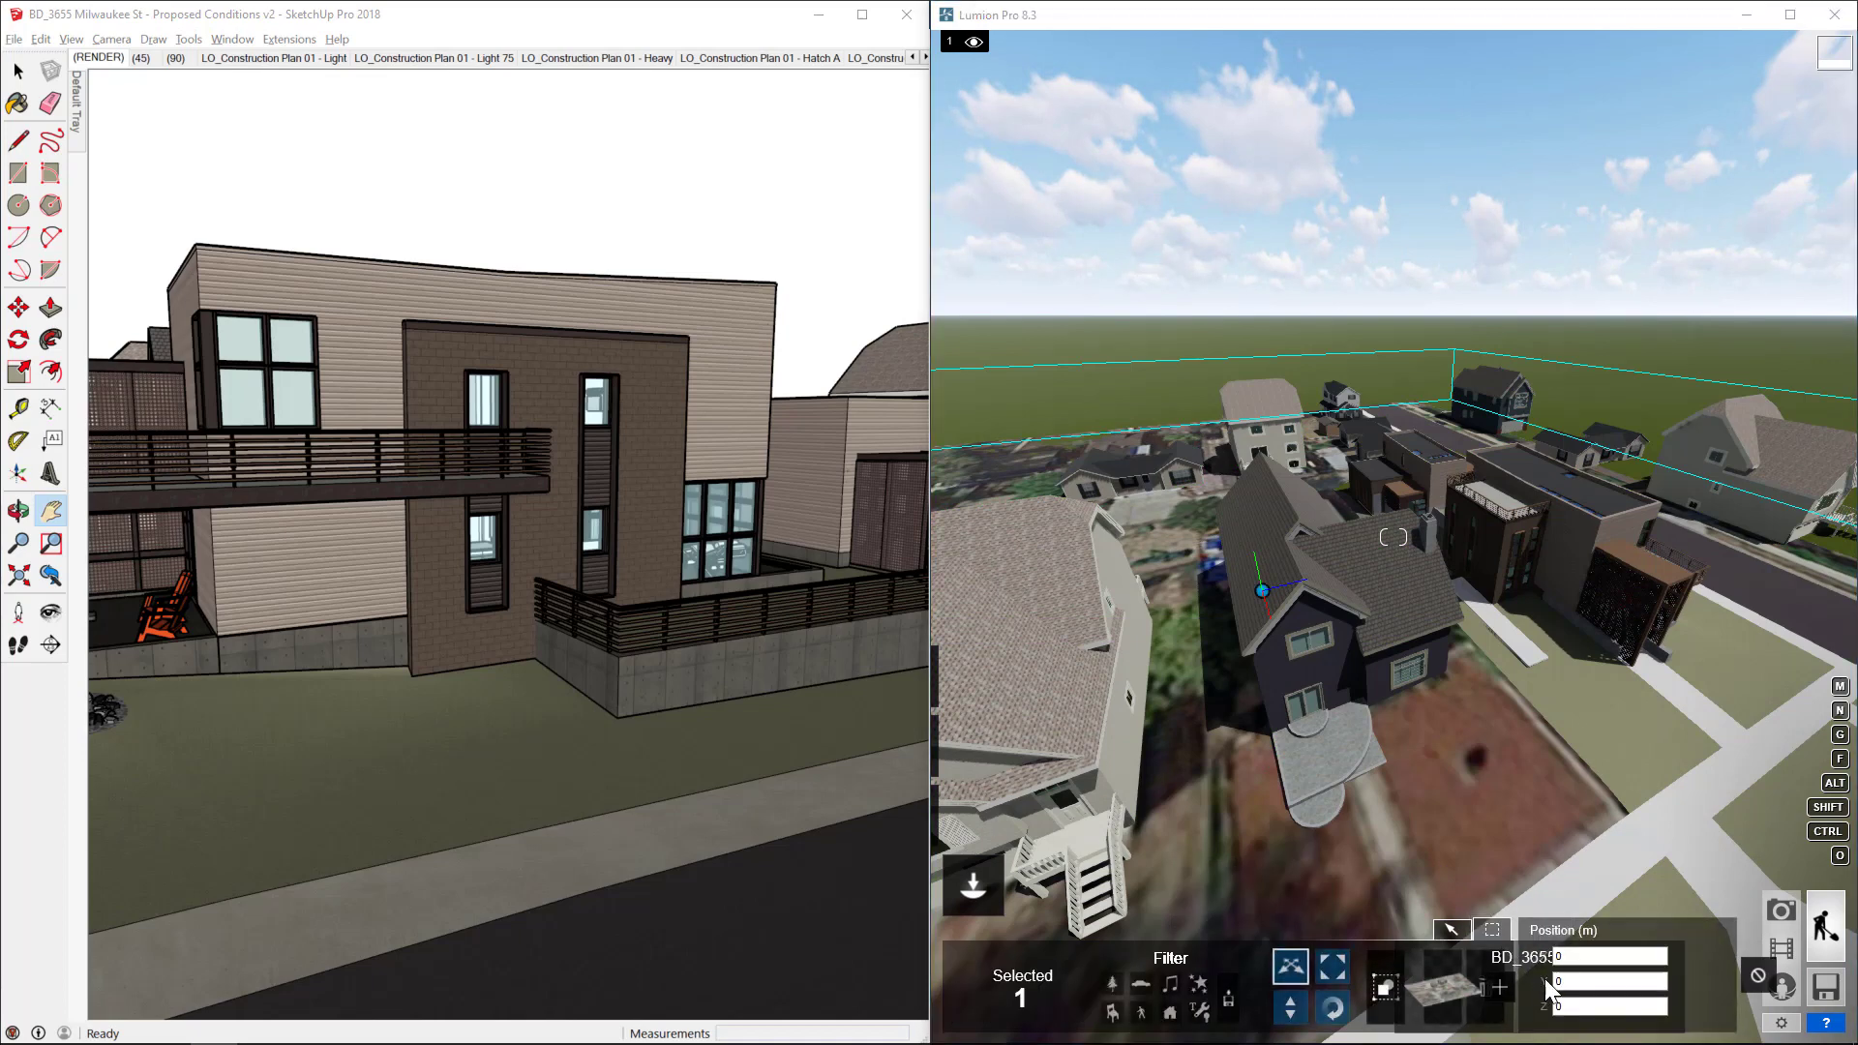
{"action": "left_click", "coordinate": [1560, 980]}
{"action": "key", "text": "Return"}
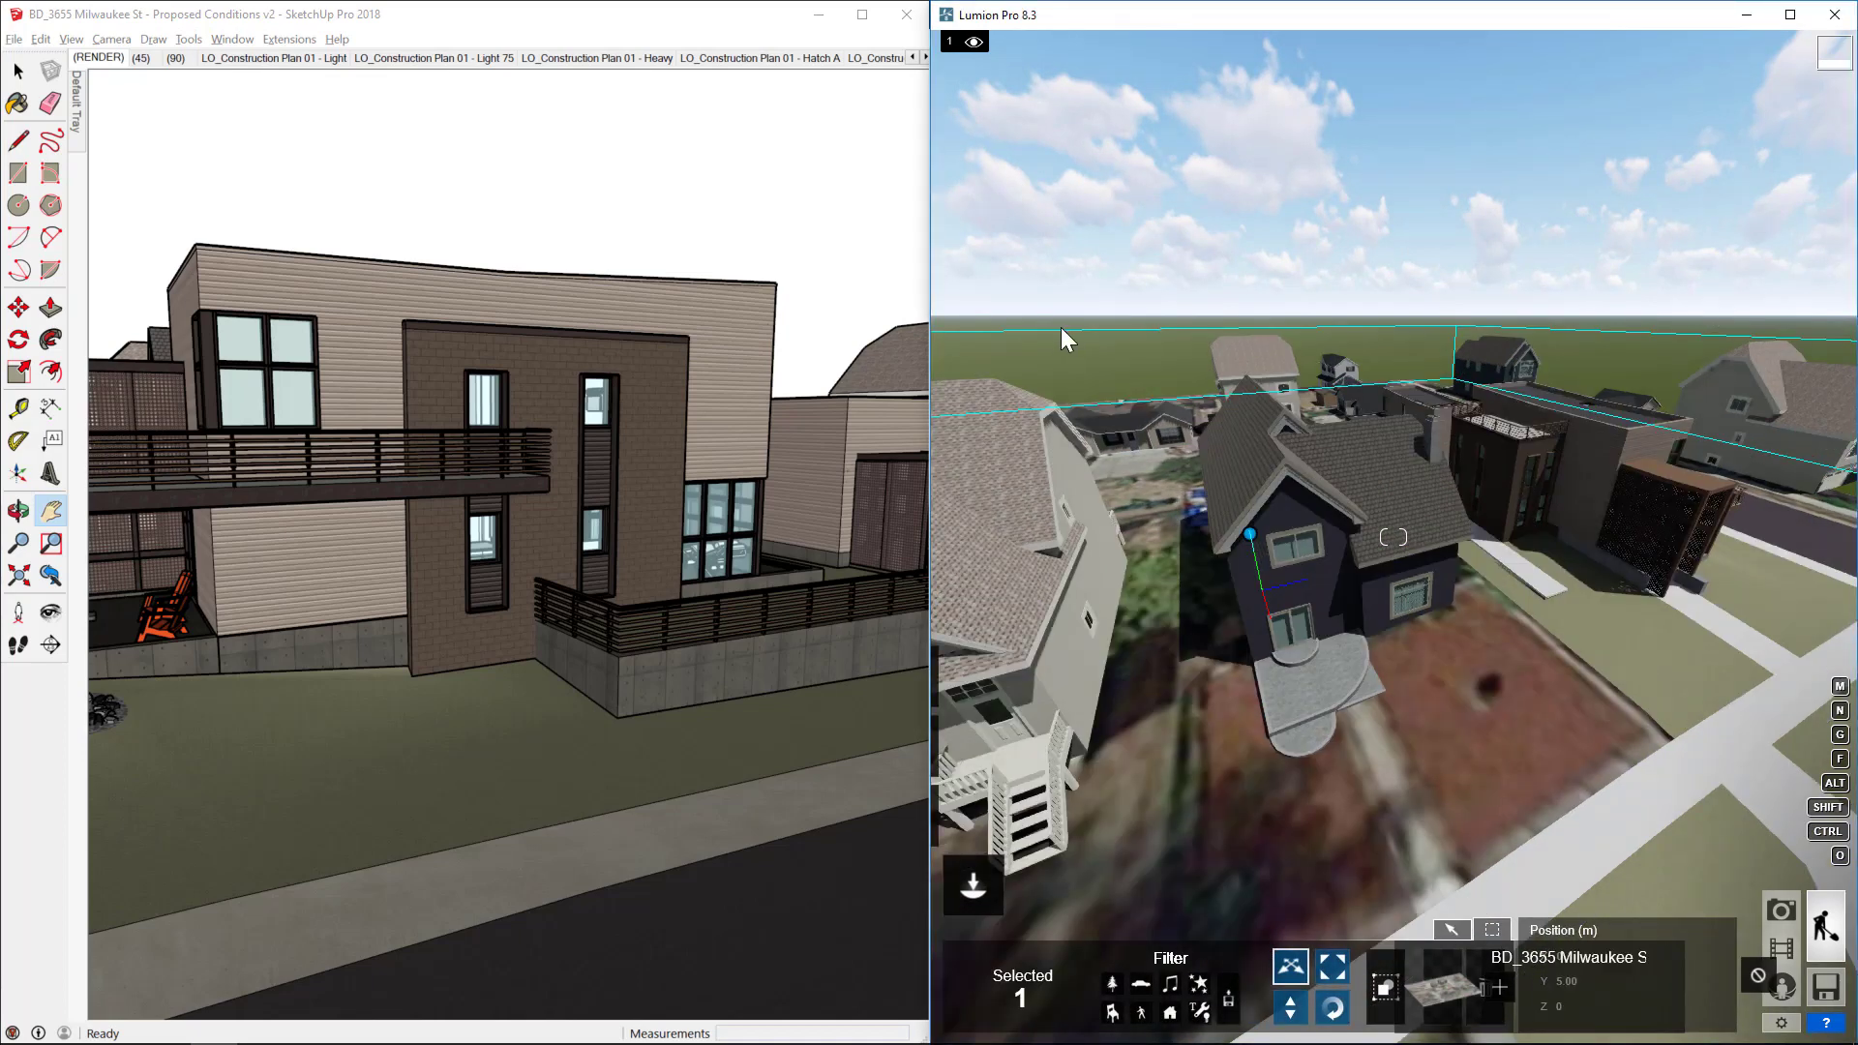
Start LiveSync camera synchronisation in SketchUp so Lumion follows the viewpoint to the house's upper corner window.
{"action": "mouse_move", "coordinate": [451, 562]}
{"action": "middle_mouse_down"}
{"action": "mouse_move", "coordinate": [397, 426]}
{"action": "mouse_move", "coordinate": [490, 539]}
{"action": "mouse_move", "coordinate": [613, 539]}
{"action": "mouse_move", "coordinate": [544, 522]}
{"action": "mouse_move", "coordinate": [498, 624]}
{"action": "mouse_move", "coordinate": [524, 336]}
{"action": "middle_mouse_up"}
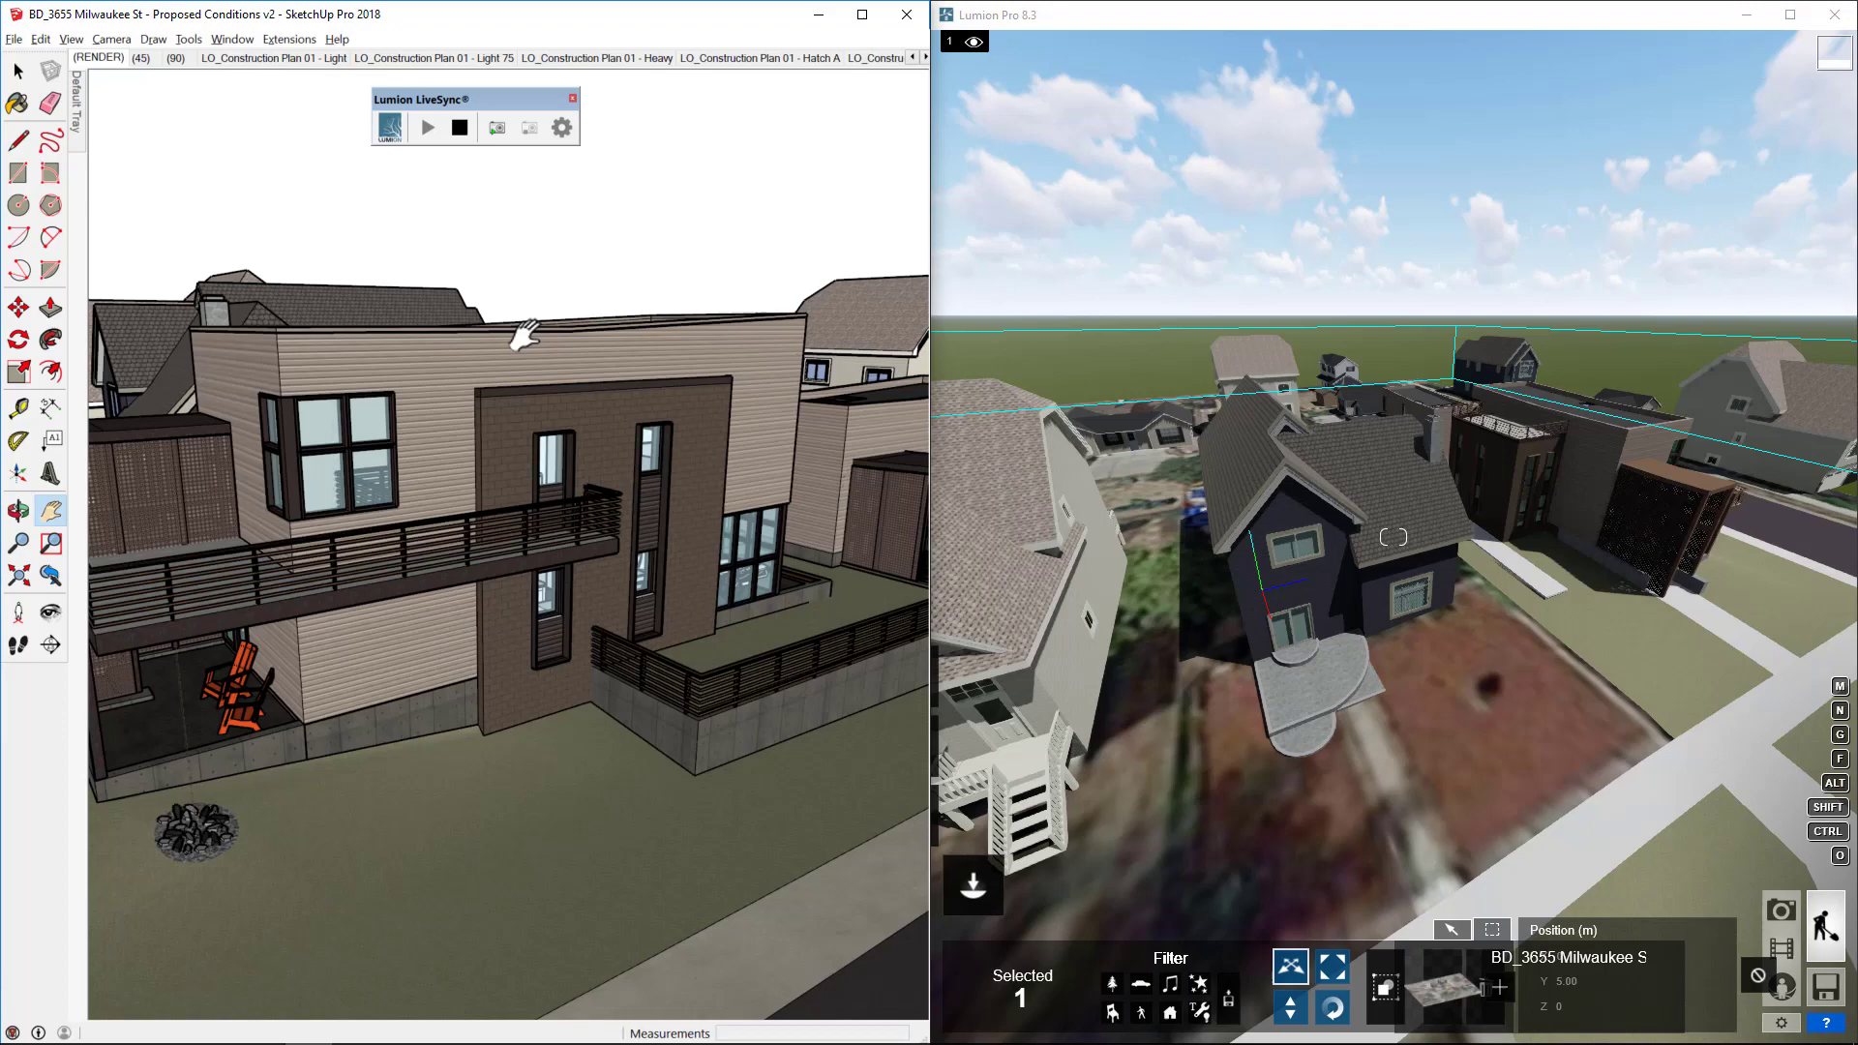
{"action": "left_click", "coordinate": [498, 129]}
{"action": "mouse_move", "coordinate": [683, 568]}
{"action": "middle_mouse_down"}
{"action": "mouse_move", "coordinate": [403, 528]}
{"action": "mouse_move", "coordinate": [569, 582]}
{"action": "mouse_move", "coordinate": [254, 537]}
{"action": "mouse_move", "coordinate": [514, 535]}
{"action": "mouse_move", "coordinate": [406, 522]}
{"action": "mouse_move", "coordinate": [503, 493]}
{"action": "mouse_move", "coordinate": [491, 508]}
{"action": "middle_mouse_up"}
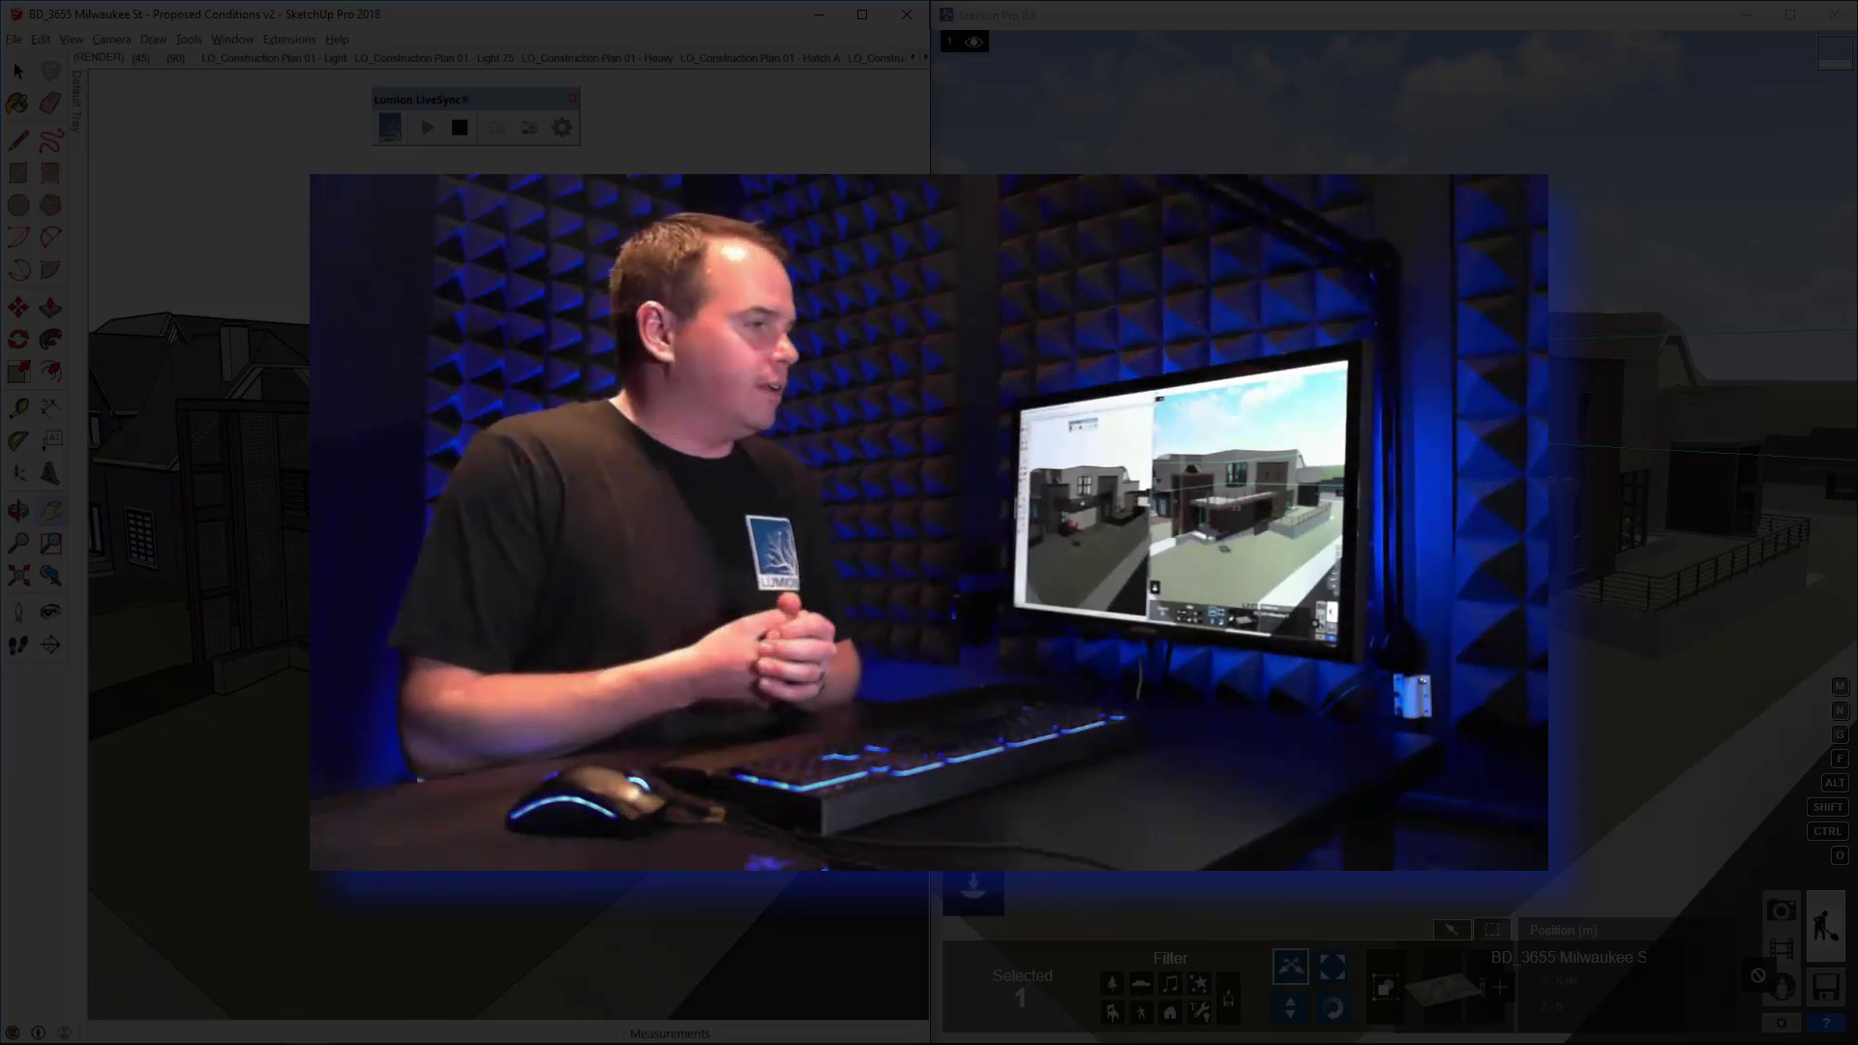
{"action": "scroll", "coordinate": [494, 412], "scroll_direction": "up", "scroll_amount": 10}
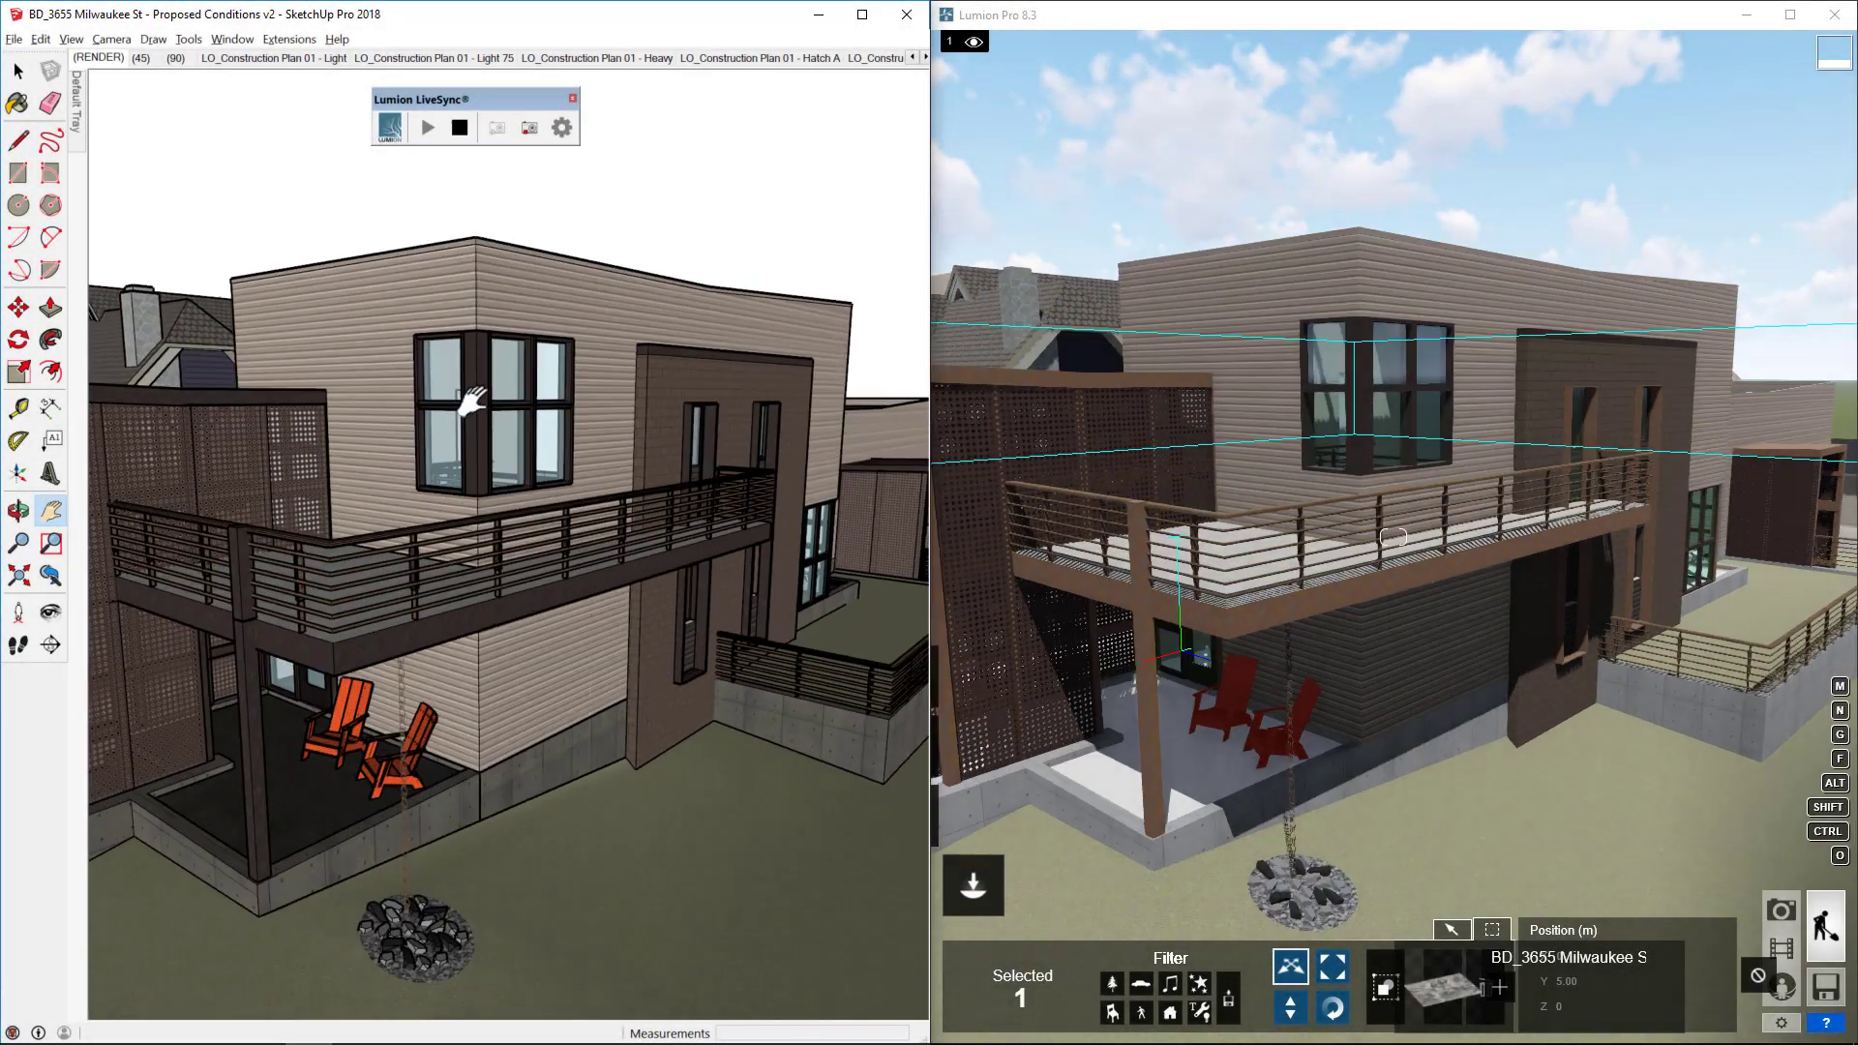
{"action": "mouse_move", "coordinate": [503, 405]}
{"action": "middle_mouse_down"}
{"action": "mouse_move", "coordinate": [524, 415]}
{"action": "mouse_move", "coordinate": [477, 352]}
{"action": "mouse_move", "coordinate": [496, 358]}
{"action": "middle_mouse_up"}
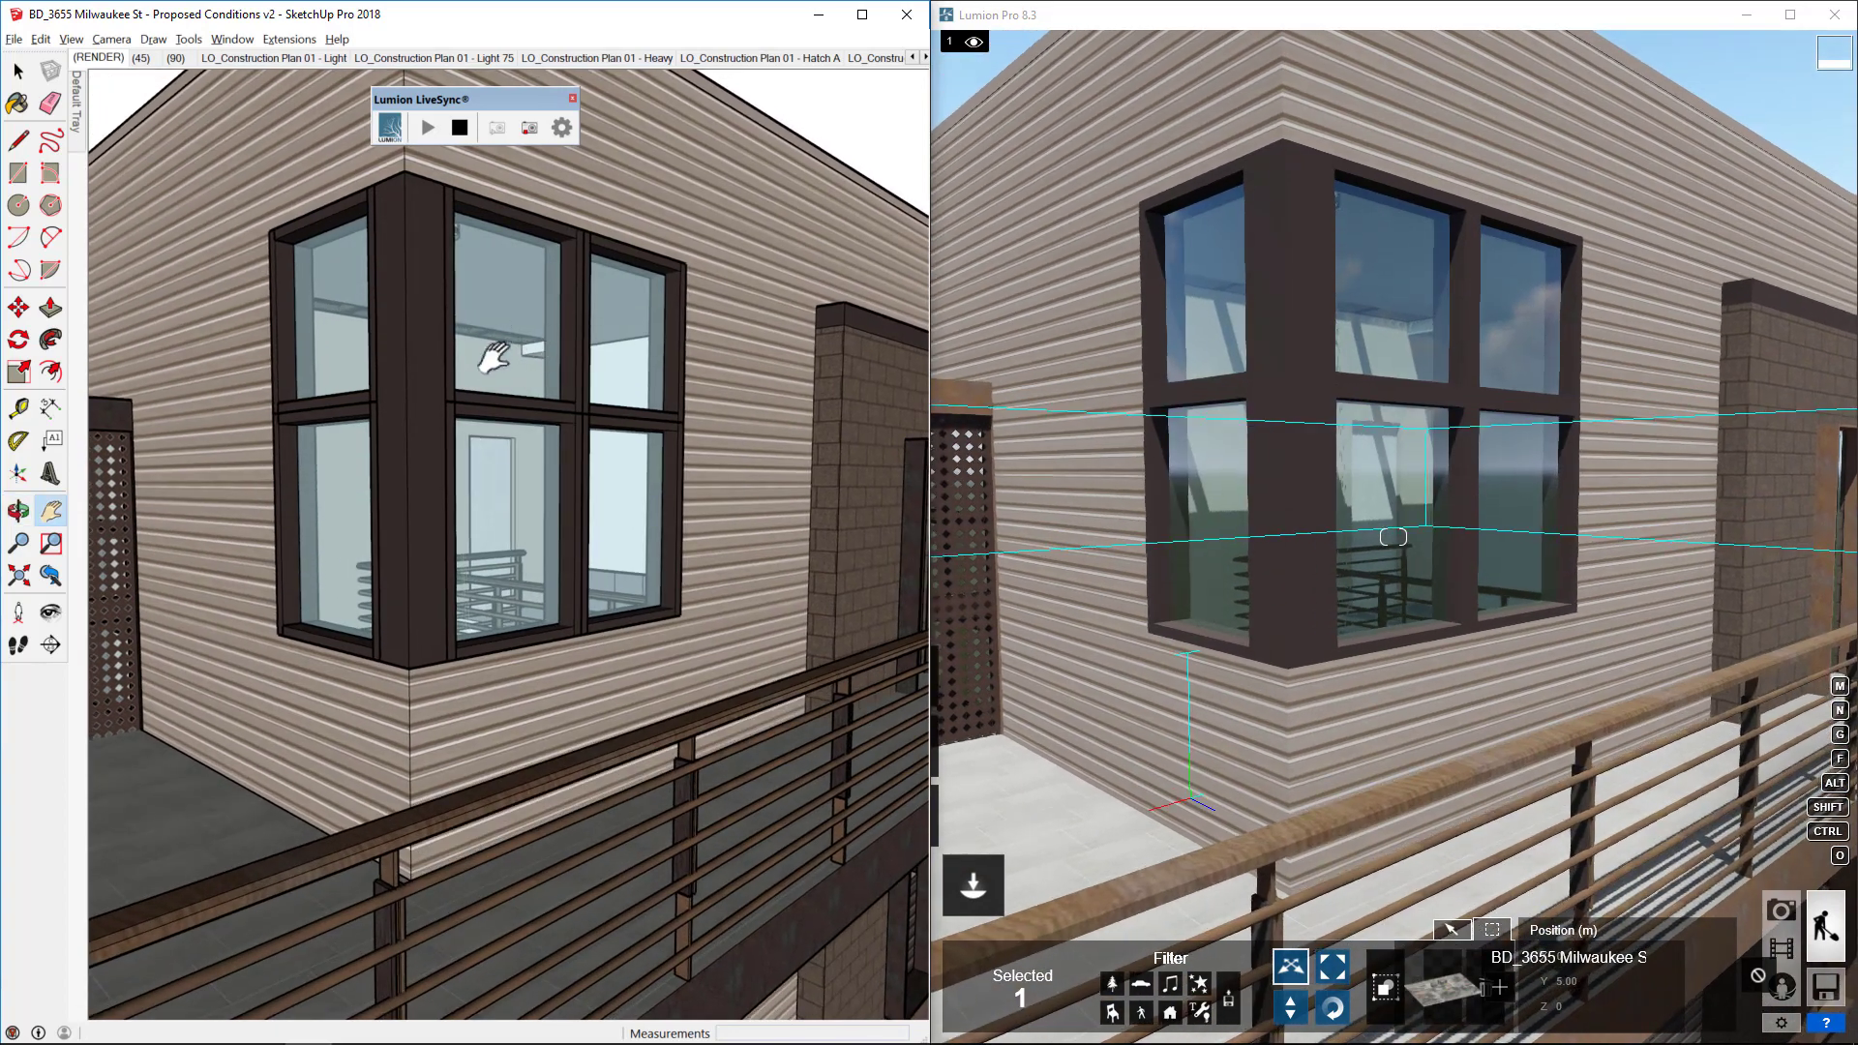
Load the project's saved Material Set (.mtt) file onto the imported house model in Lumion's Material Editor and save the materials.
{"action": "left_click", "coordinate": [1419, 281]}
{"action": "mouse_move", "coordinate": [990, 856]}
{"action": "left_click", "coordinate": [979, 823]}
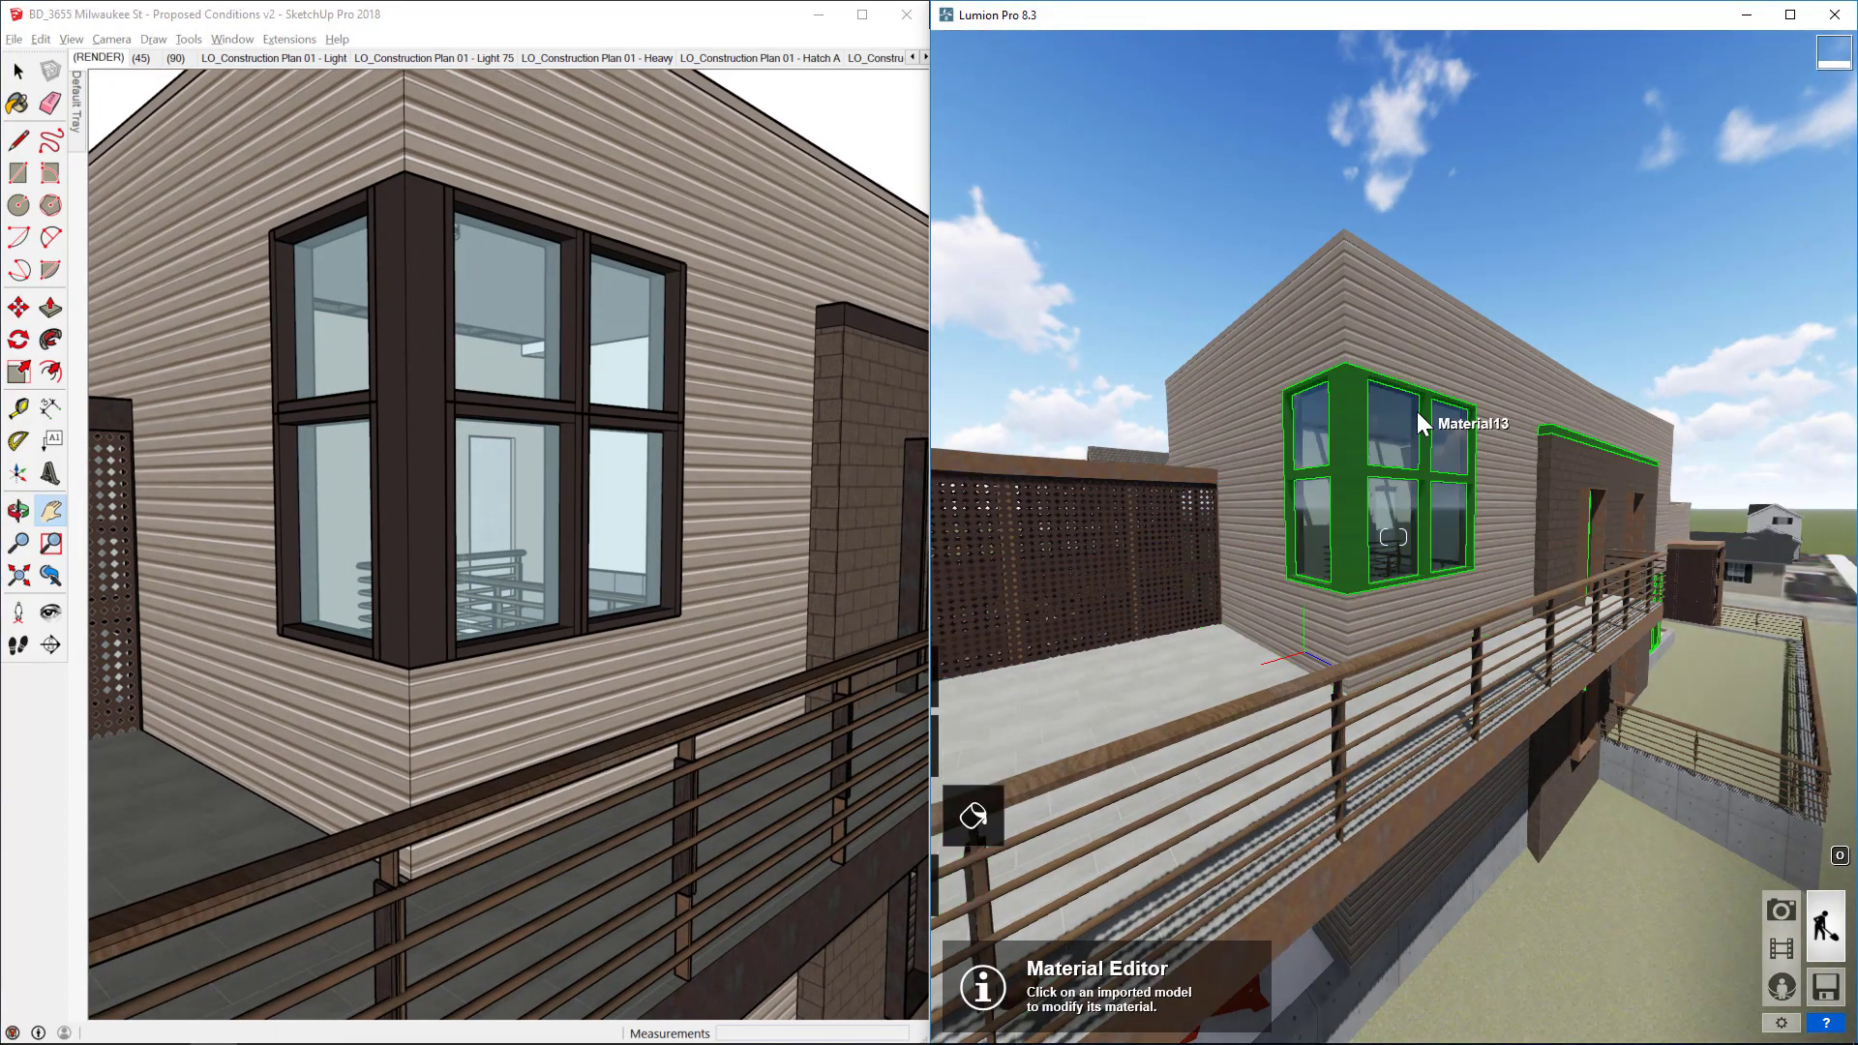
{"action": "left_click", "coordinate": [1403, 413]}
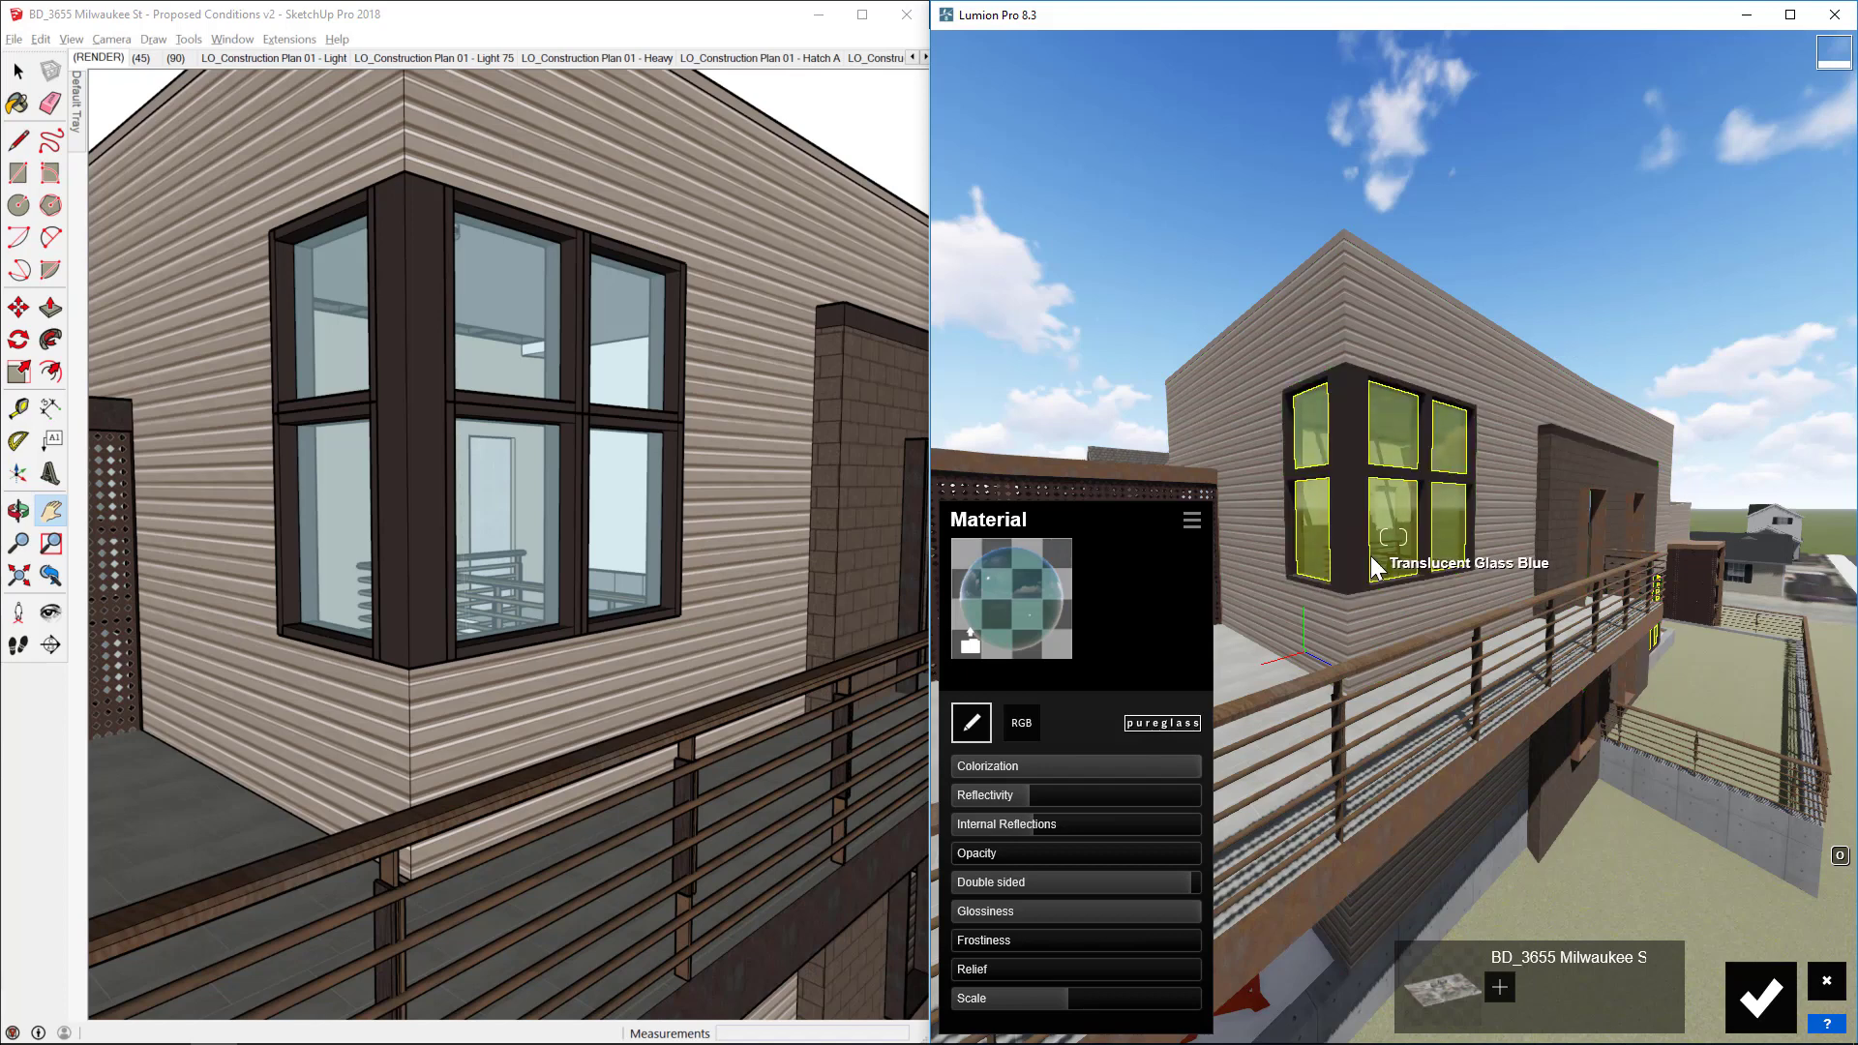
{"action": "left_click", "coordinate": [1192, 521]}
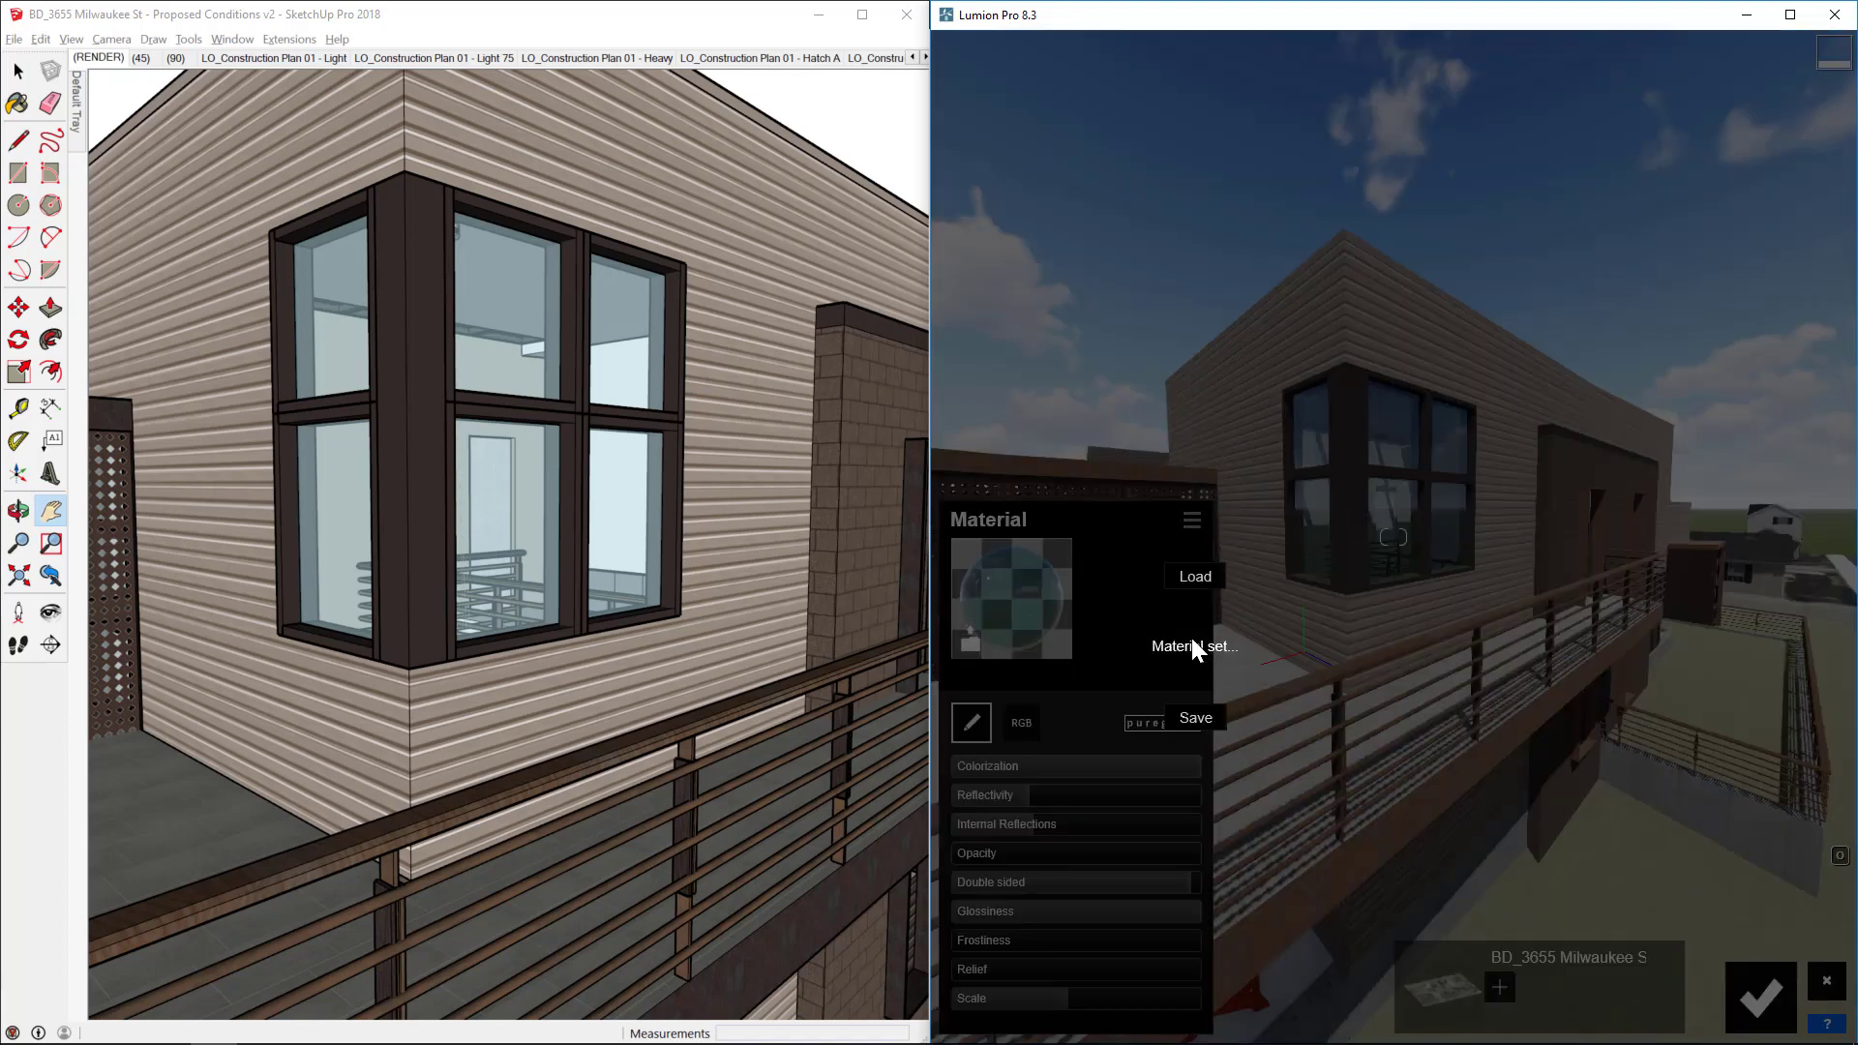
{"action": "left_click", "coordinate": [1197, 579]}
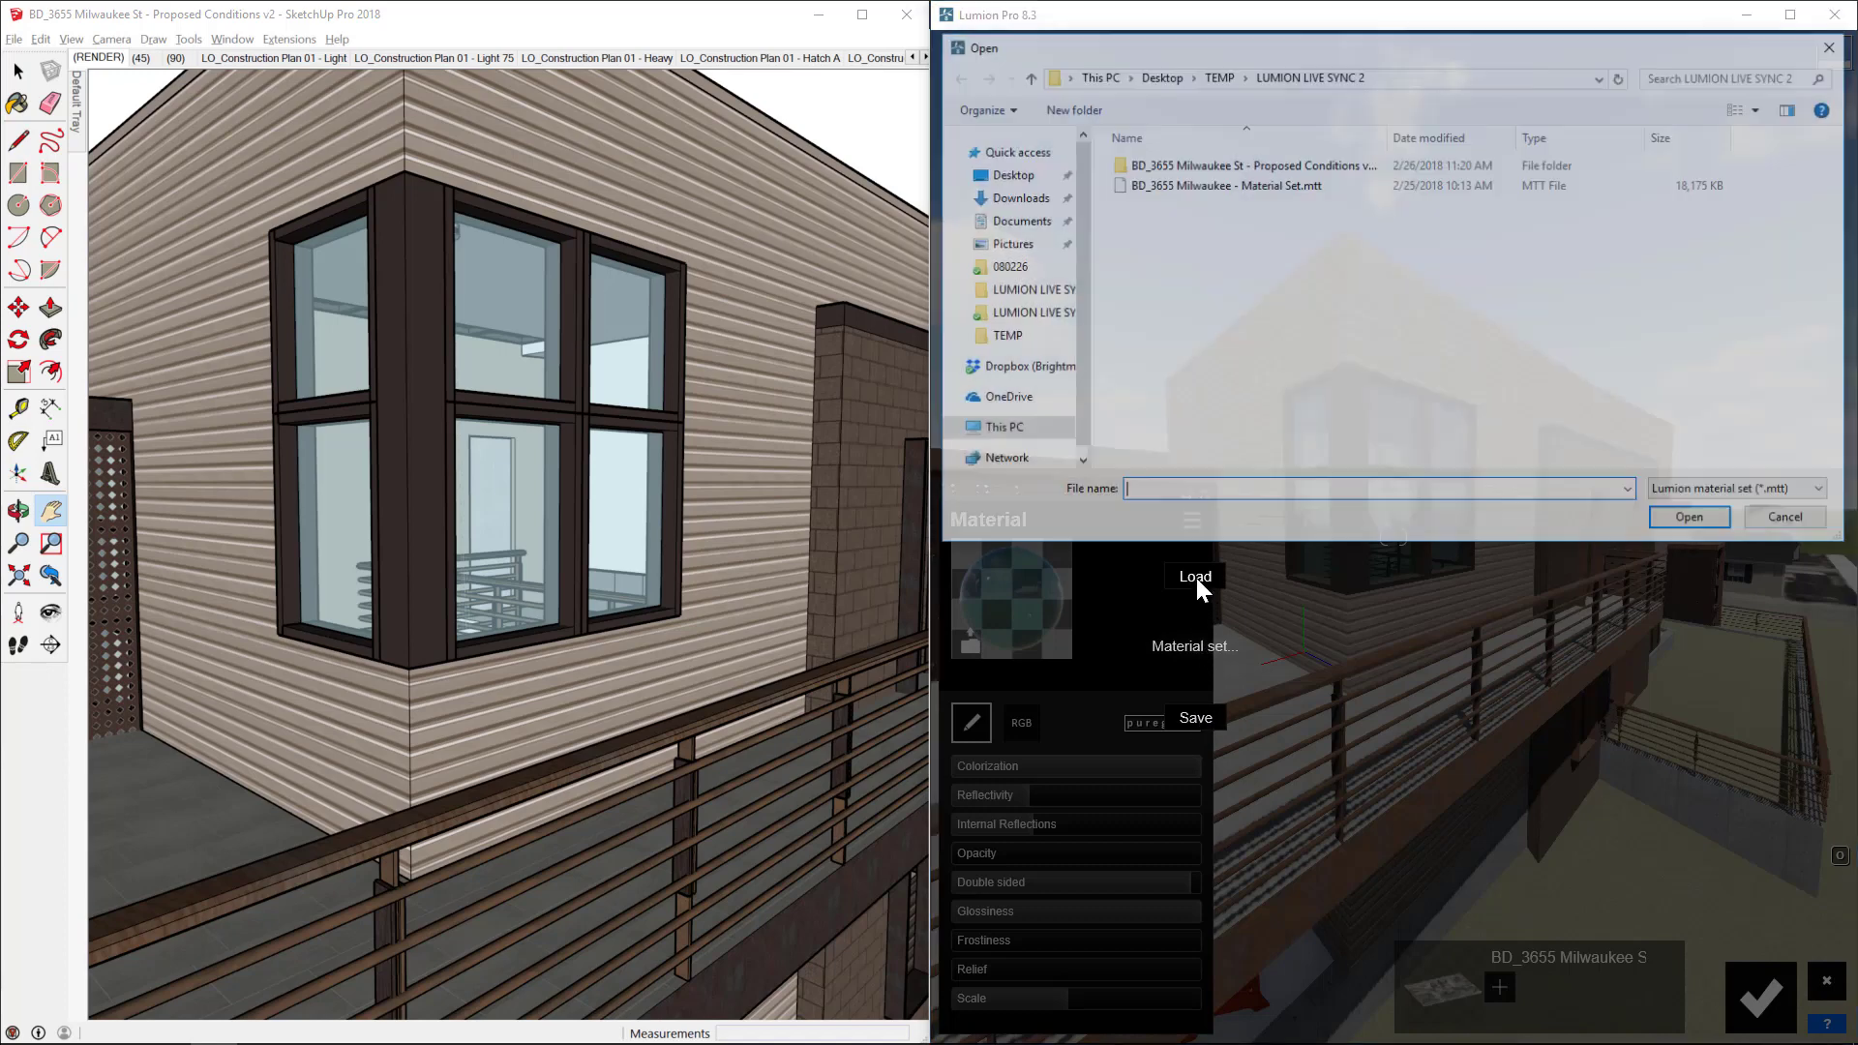
{"action": "double_click", "coordinate": [1278, 187]}
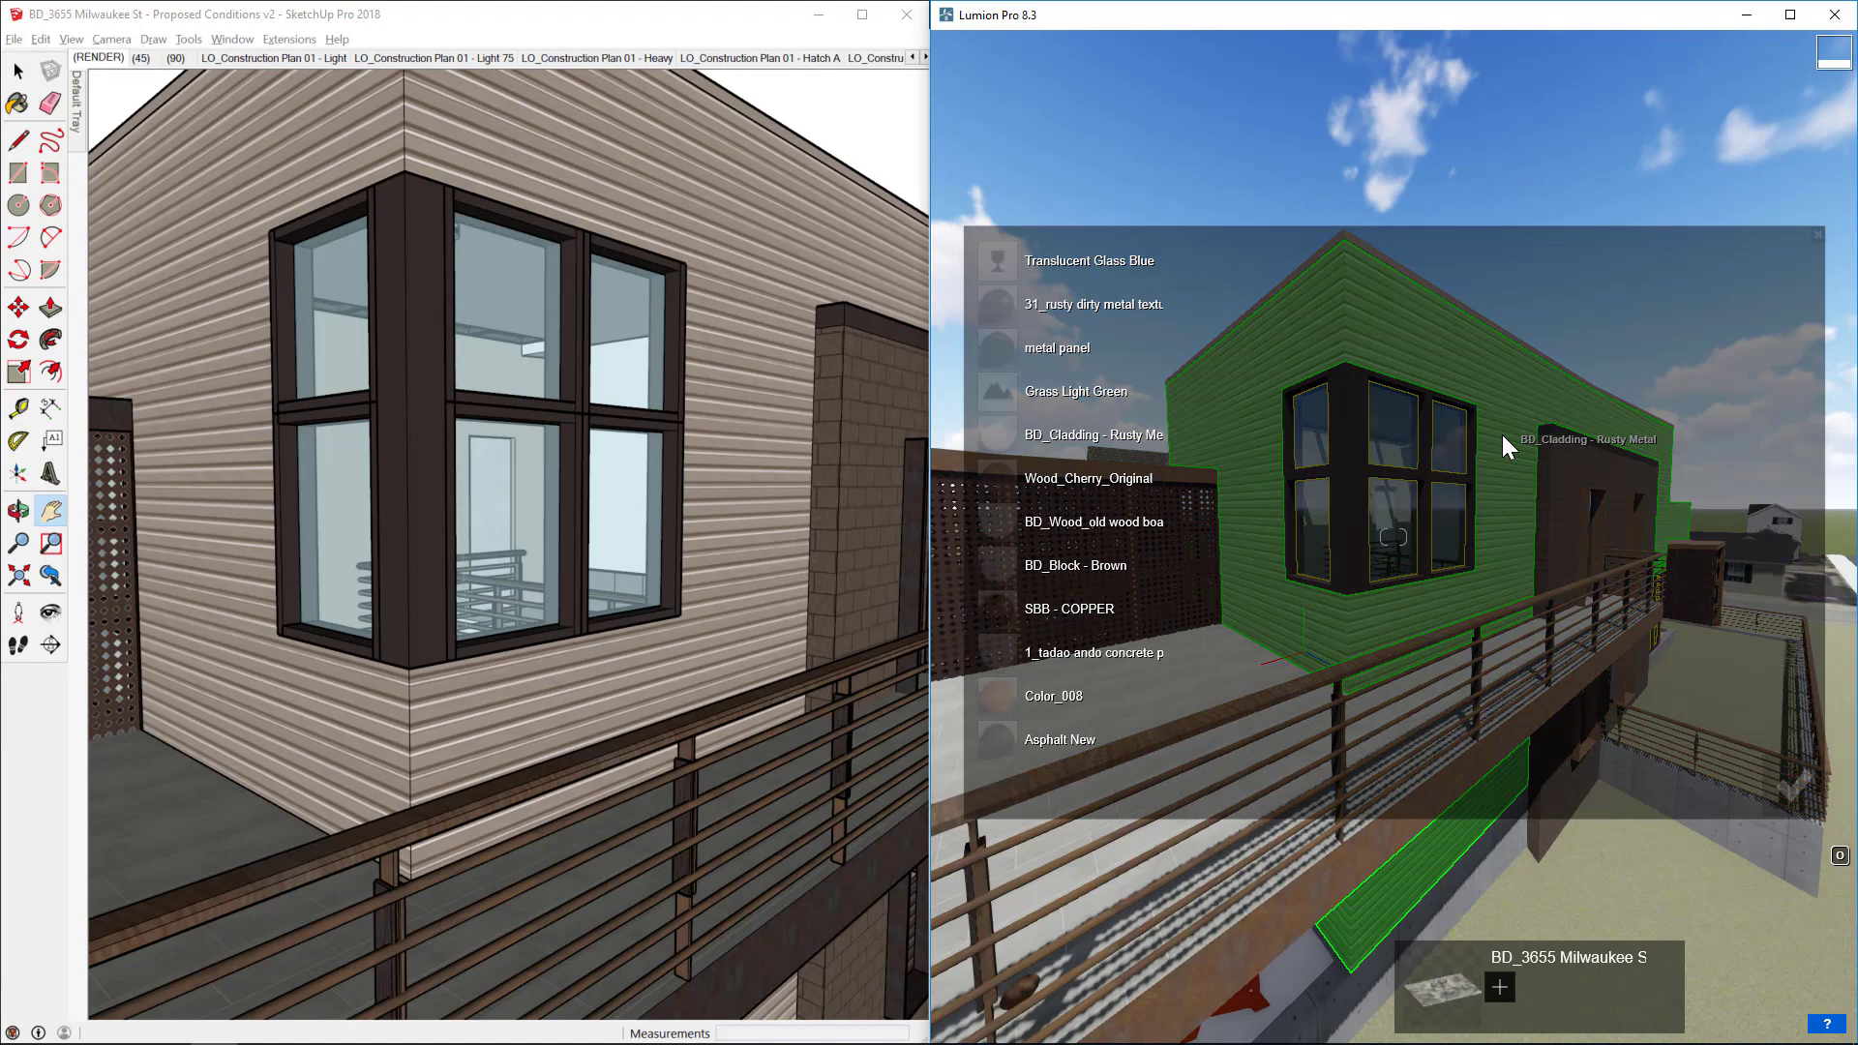
{"action": "left_click", "coordinate": [1799, 782]}
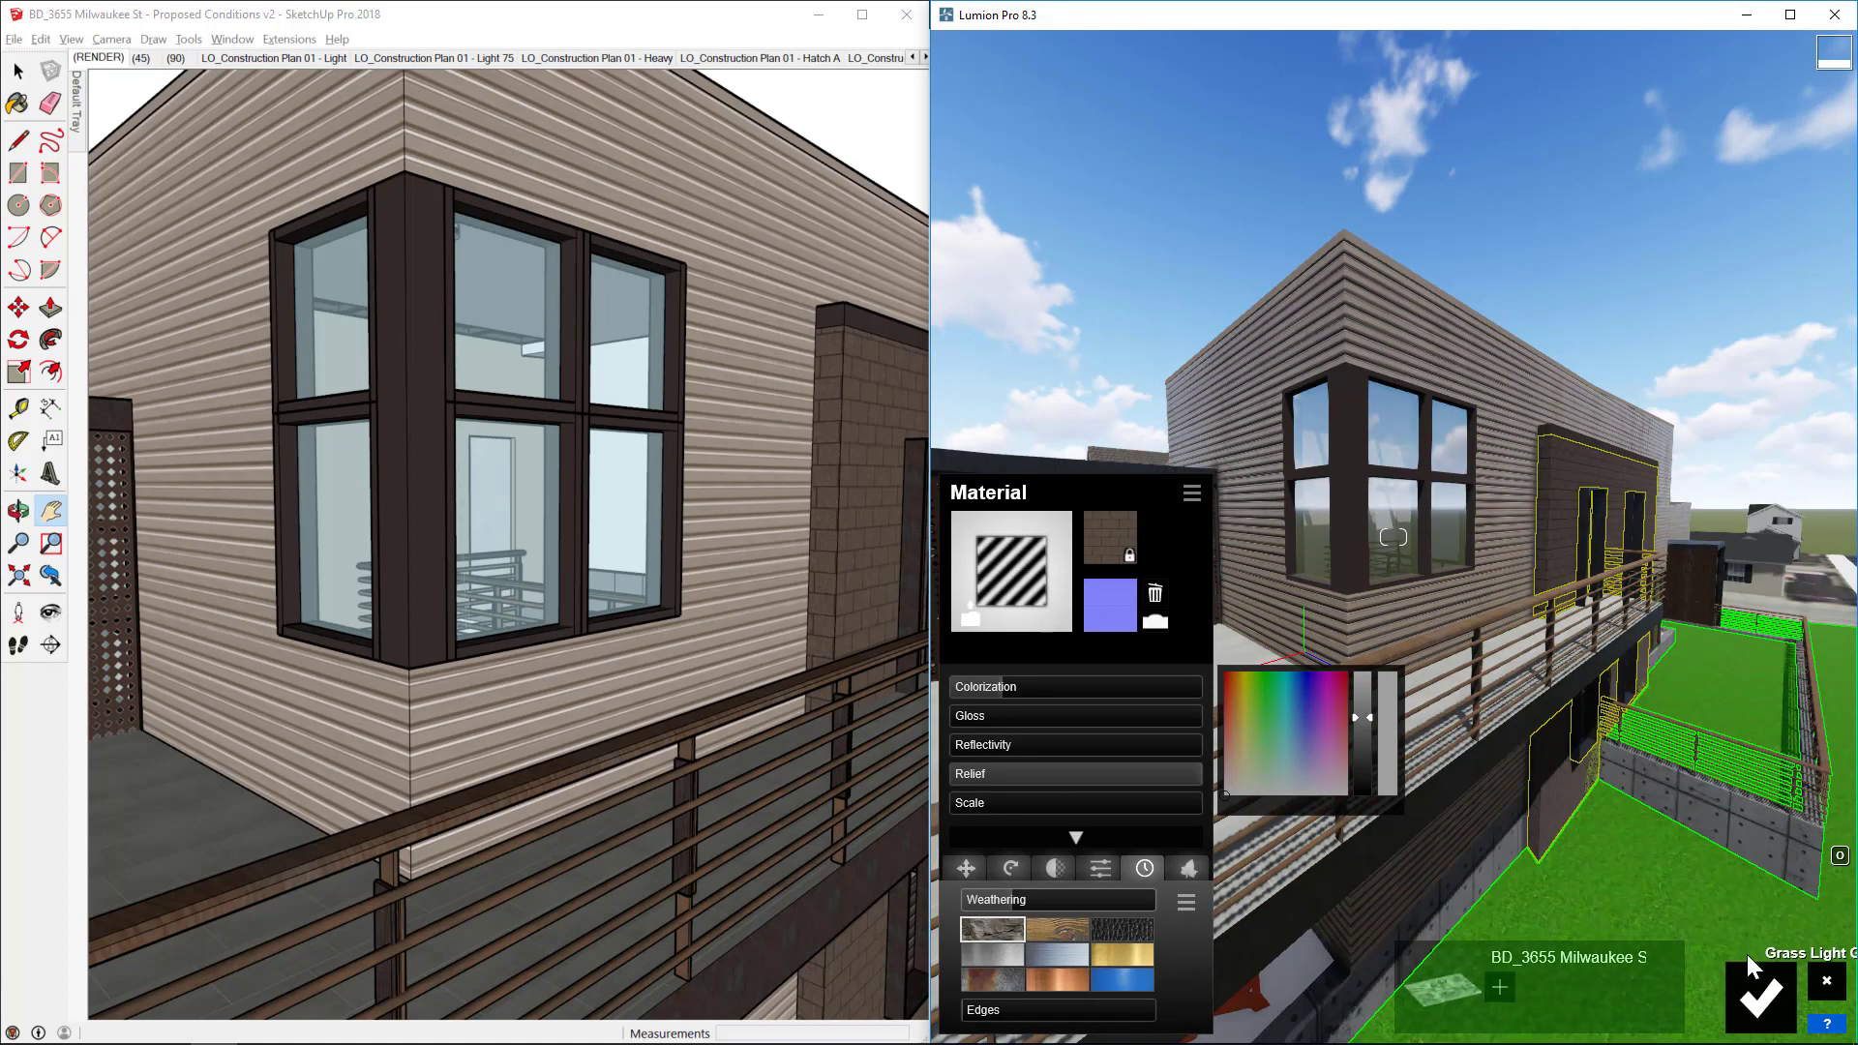
{"action": "left_click", "coordinate": [1759, 996]}
Show the whole corner lot and switch Lumion from material editing to Objects in place mode.
{"action": "mouse_move", "coordinate": [260, 540]}
{"action": "middle_mouse_down"}
{"action": "mouse_move", "coordinate": [236, 531]}
{"action": "mouse_move", "coordinate": [311, 497]}
{"action": "mouse_move", "coordinate": [345, 518]}
{"action": "mouse_move", "coordinate": [244, 578]}
{"action": "mouse_move", "coordinate": [514, 565]}
{"action": "mouse_move", "coordinate": [490, 503]}
{"action": "mouse_move", "coordinate": [452, 508]}
{"action": "mouse_move", "coordinate": [622, 593]}
{"action": "mouse_move", "coordinate": [751, 593]}
{"action": "mouse_move", "coordinate": [450, 578]}
{"action": "mouse_move", "coordinate": [593, 581]}
{"action": "mouse_move", "coordinate": [386, 543]}
{"action": "mouse_move", "coordinate": [531, 581]}
{"action": "mouse_move", "coordinate": [350, 580]}
{"action": "mouse_move", "coordinate": [435, 590]}
{"action": "mouse_move", "coordinate": [552, 678]}
{"action": "mouse_move", "coordinate": [247, 668]}
{"action": "mouse_move", "coordinate": [249, 625]}
{"action": "mouse_move", "coordinate": [441, 668]}
{"action": "mouse_move", "coordinate": [485, 622]}
{"action": "mouse_move", "coordinate": [620, 600]}
{"action": "middle_mouse_up"}
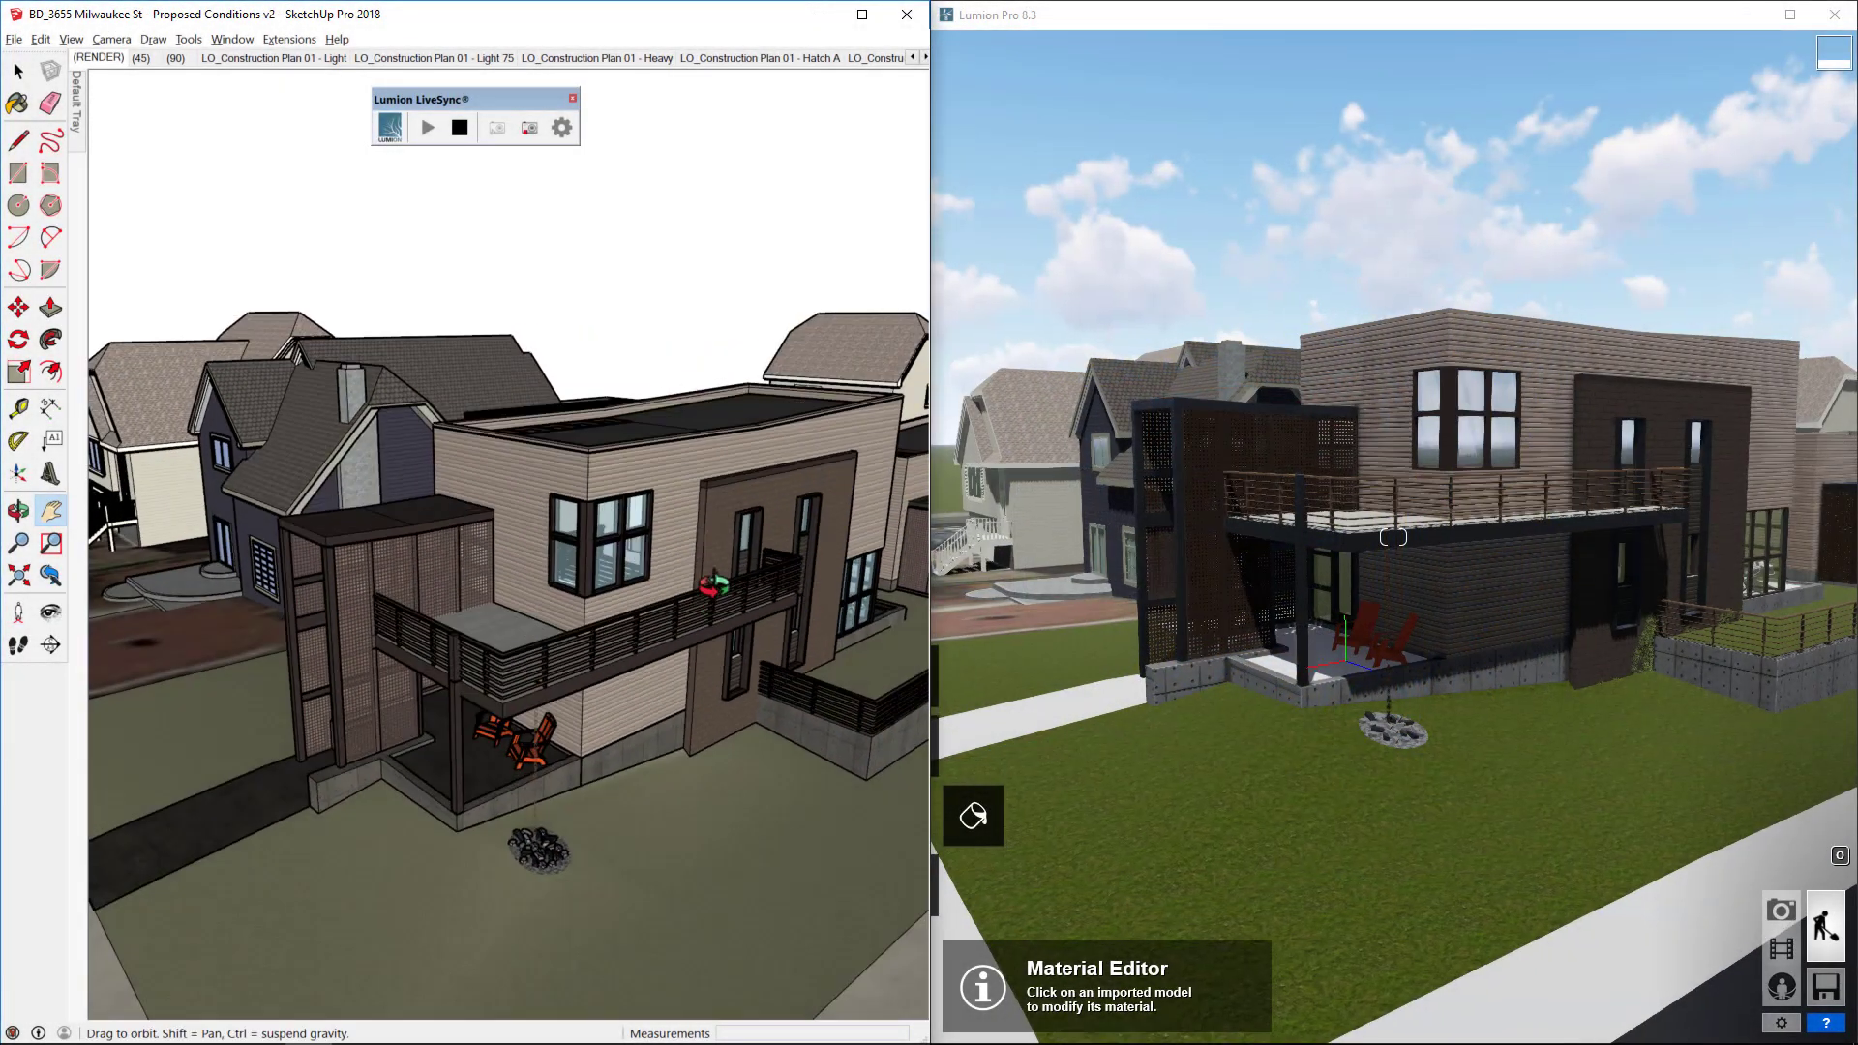
{"action": "scroll", "coordinate": [699, 534], "scroll_direction": "down", "scroll_amount": 3}
{"action": "mouse_move", "coordinate": [664, 445]}
{"action": "middle_mouse_down"}
{"action": "mouse_move", "coordinate": [652, 543]}
{"action": "mouse_move", "coordinate": [577, 516]}
{"action": "middle_mouse_up"}
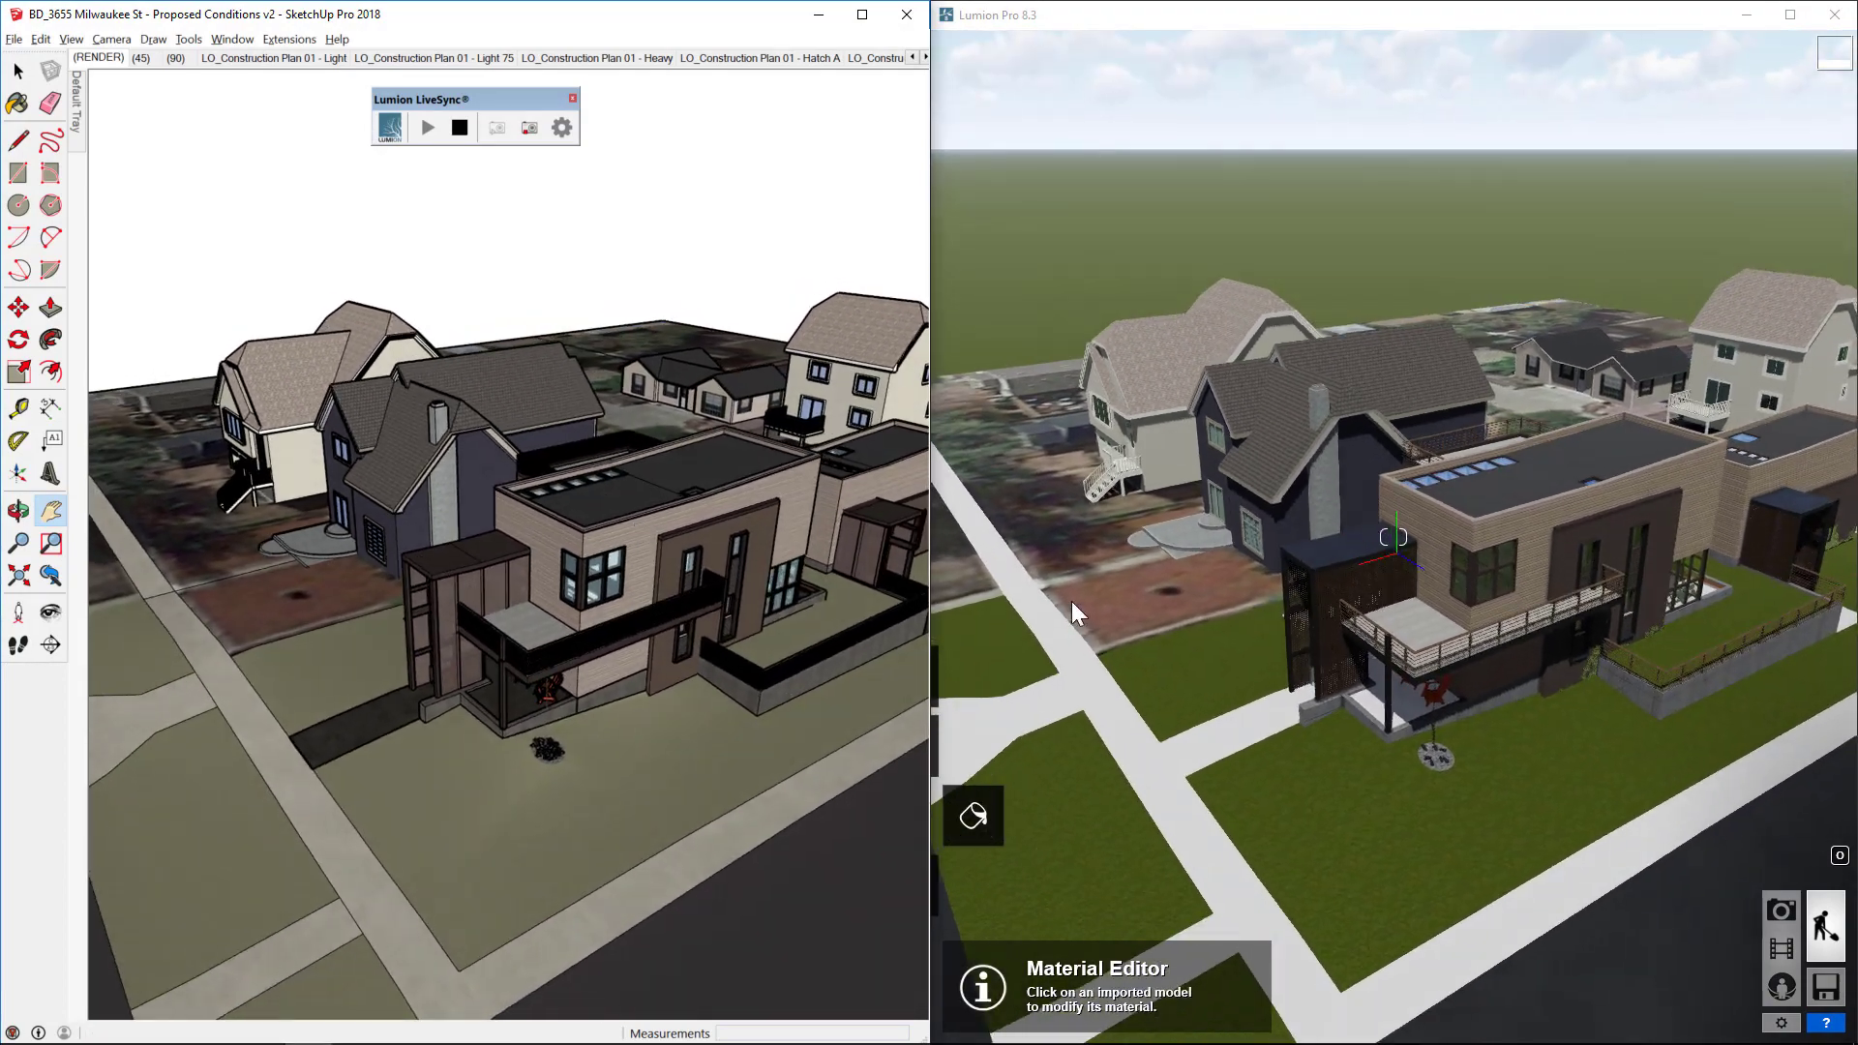
{"action": "left_click", "coordinate": [949, 886]}
{"action": "left_click", "coordinate": [959, 884]}
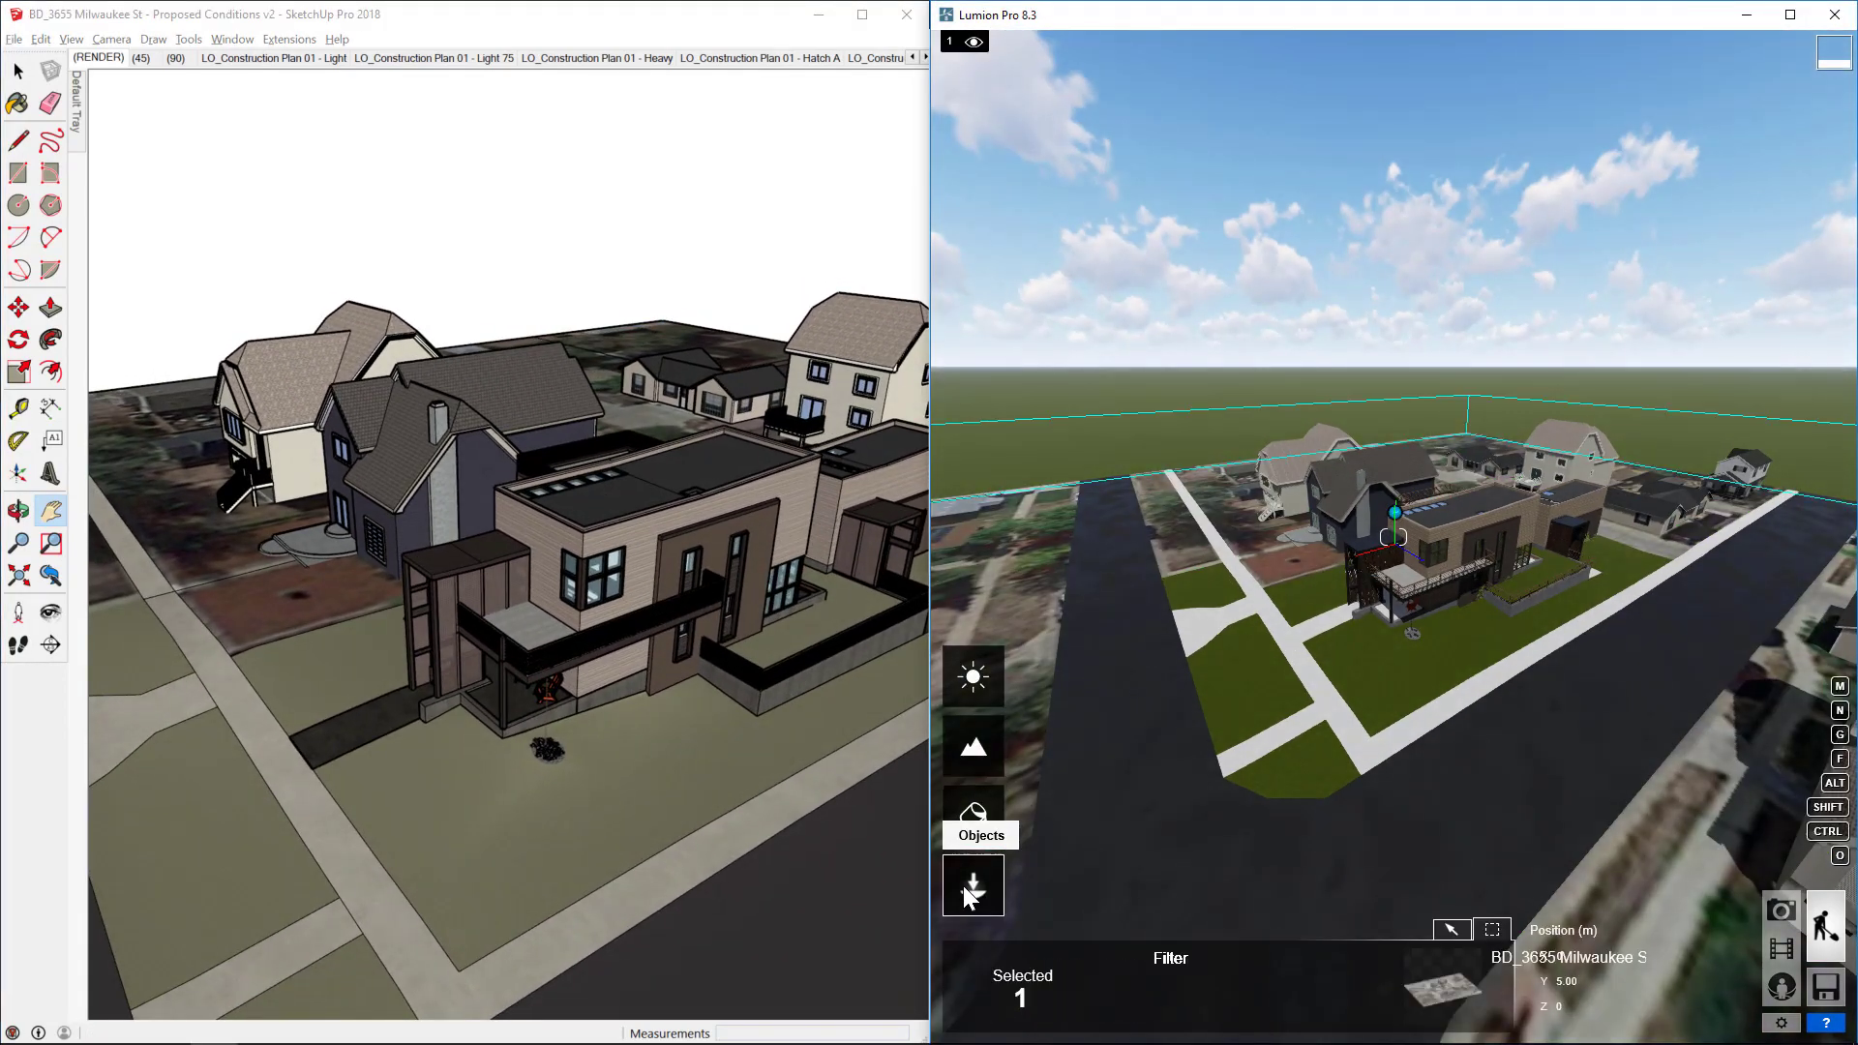
{"action": "left_click", "coordinate": [1454, 926]}
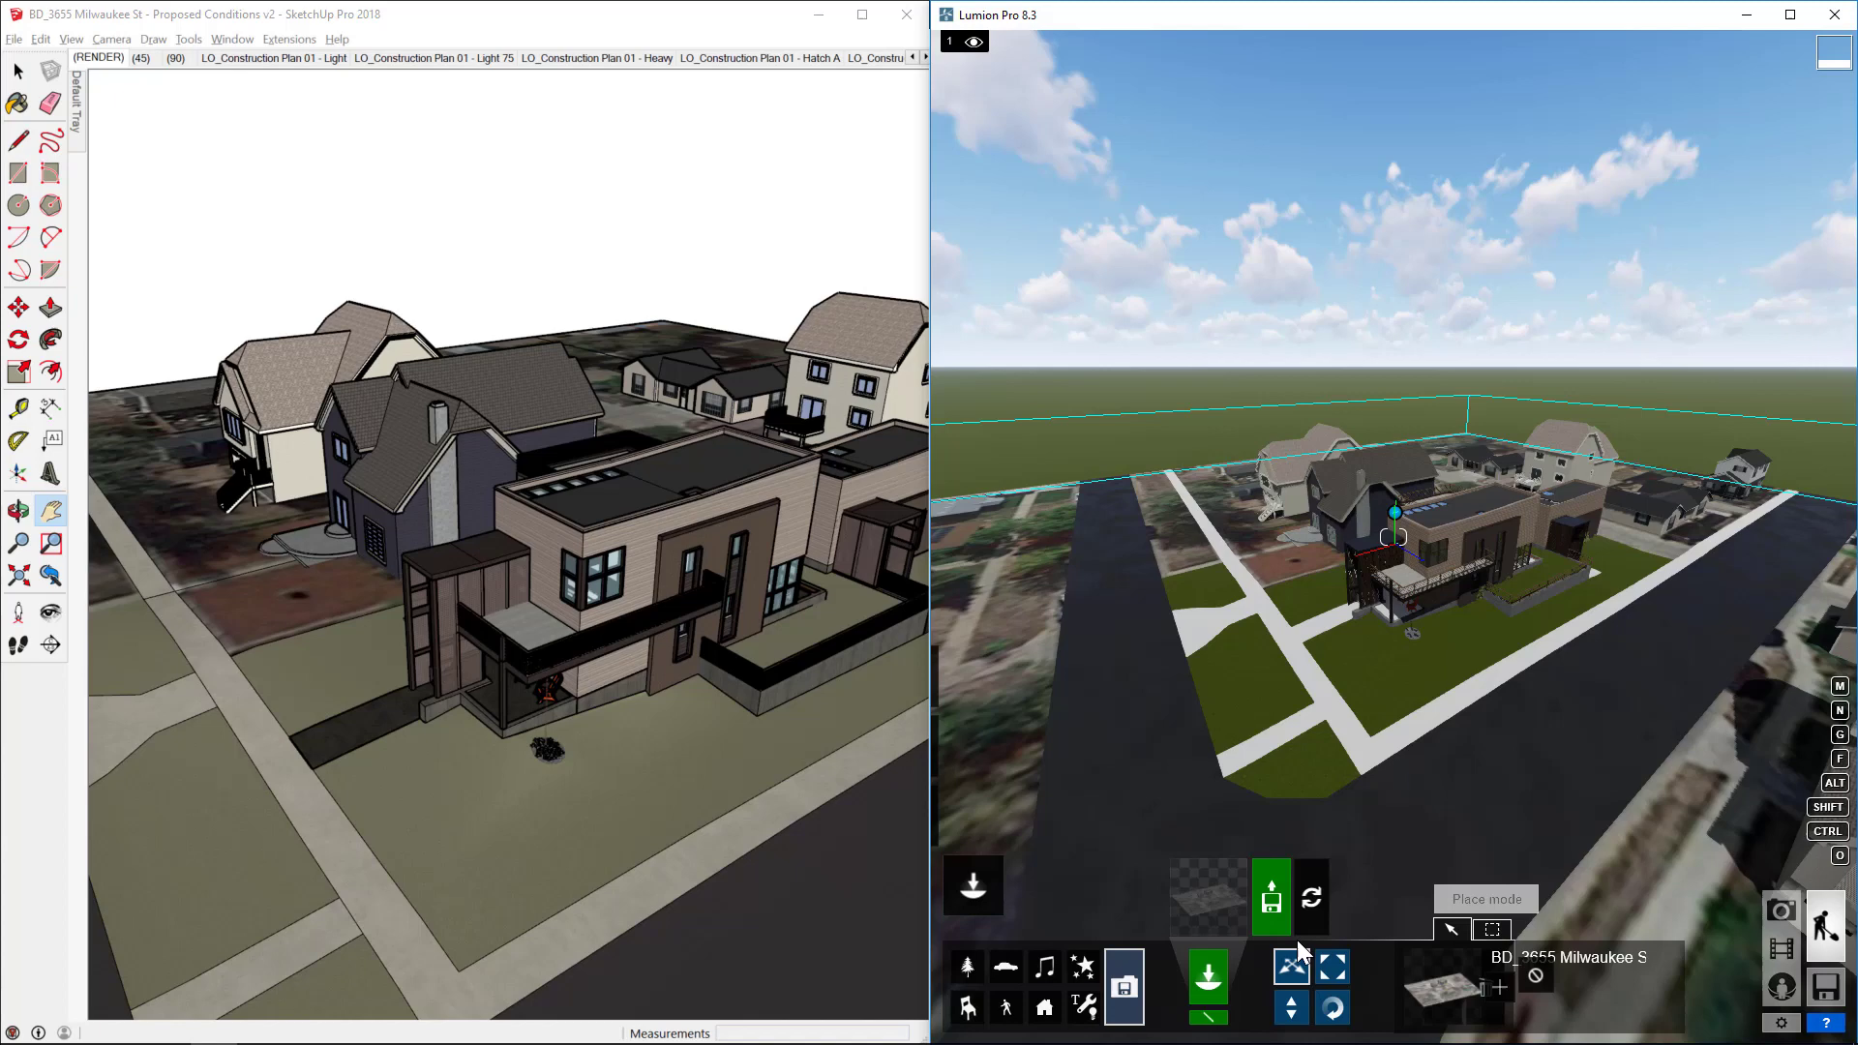
Search the Nature Library for elm and choose the AmericanElm2_S2_RT tree.
{"action": "left_click", "coordinate": [968, 971]}
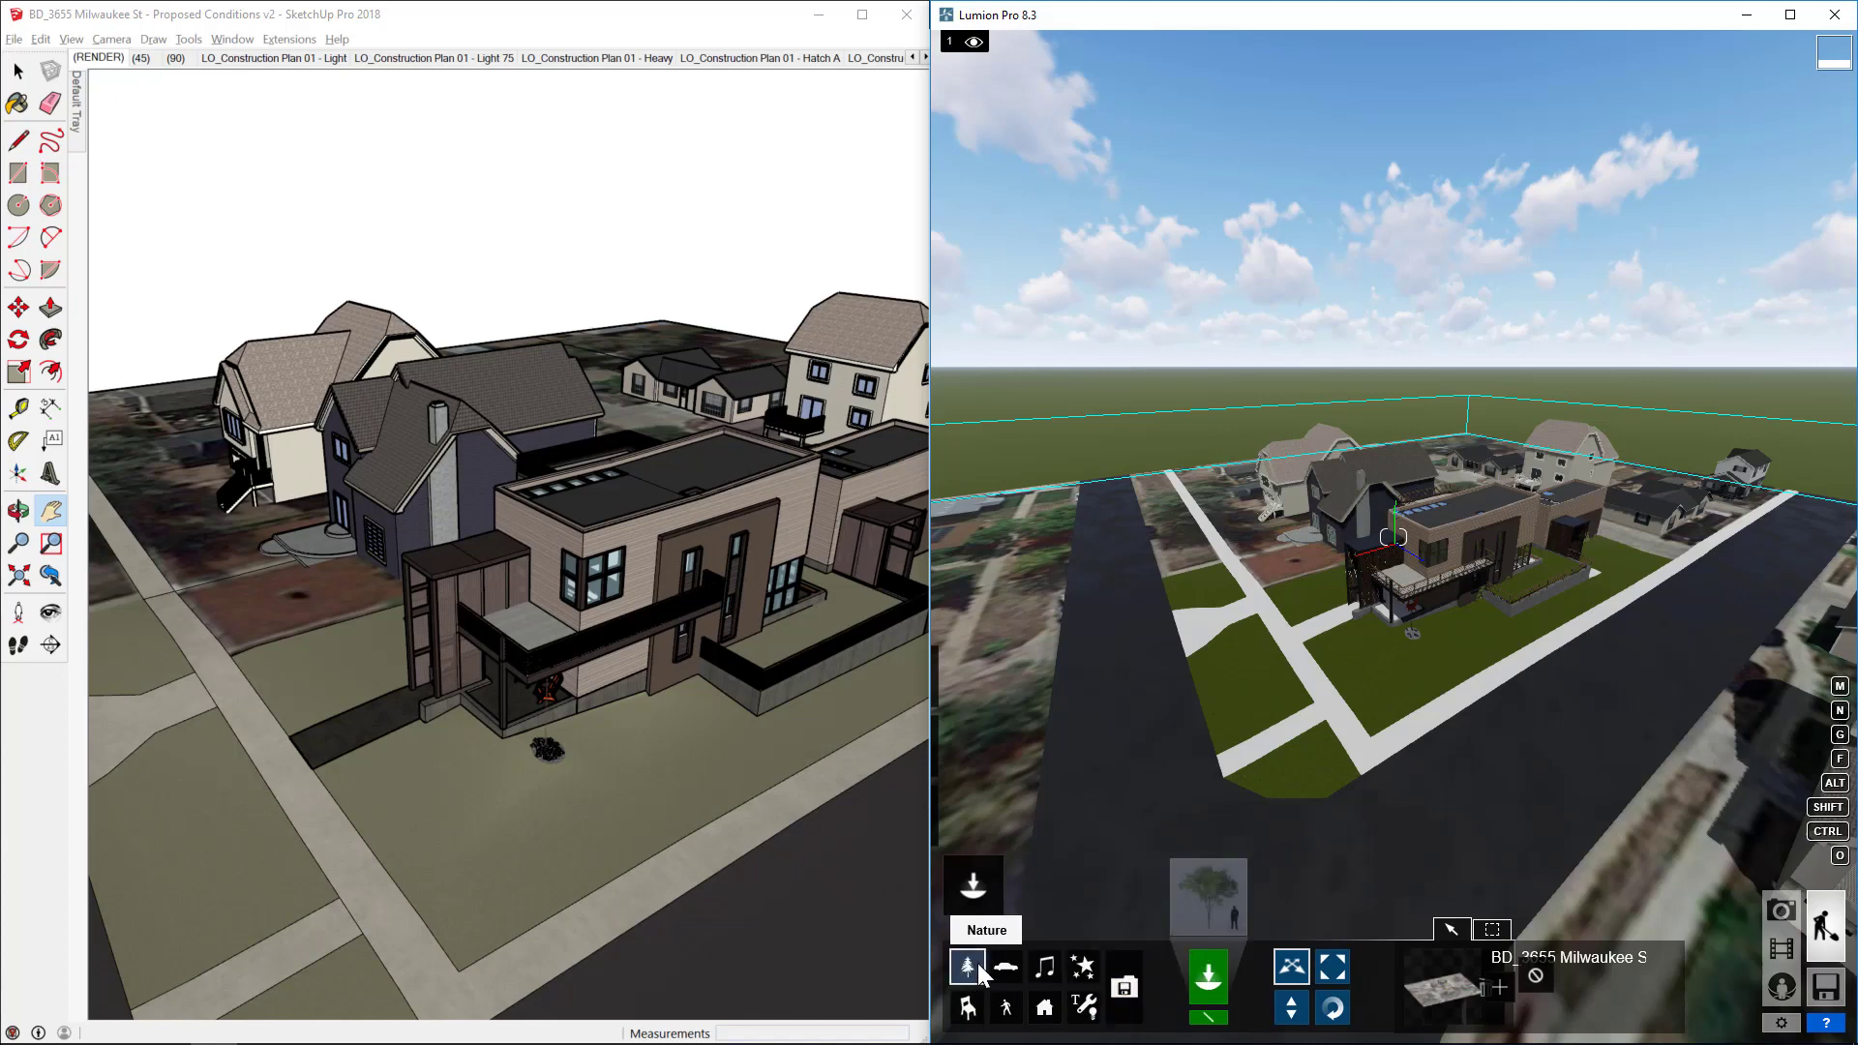
{"action": "left_click", "coordinate": [1209, 895]}
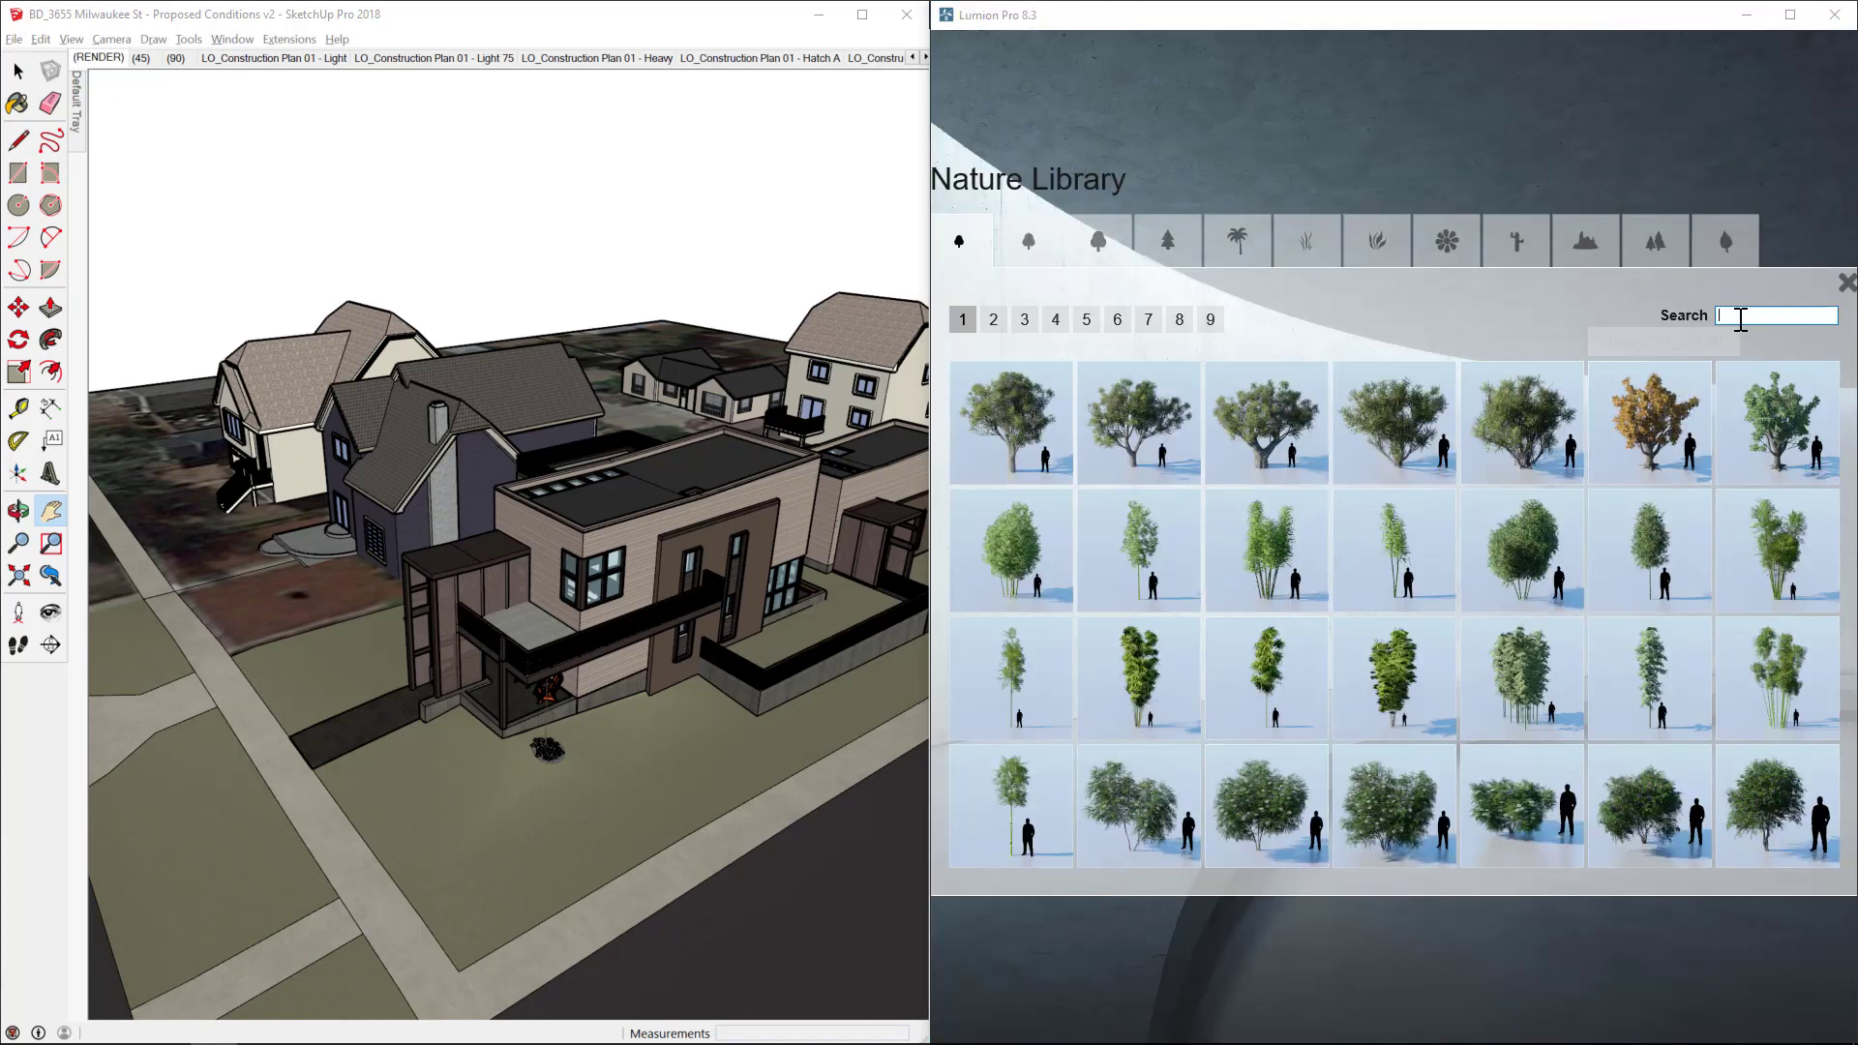
{"action": "type", "text": "elm"}
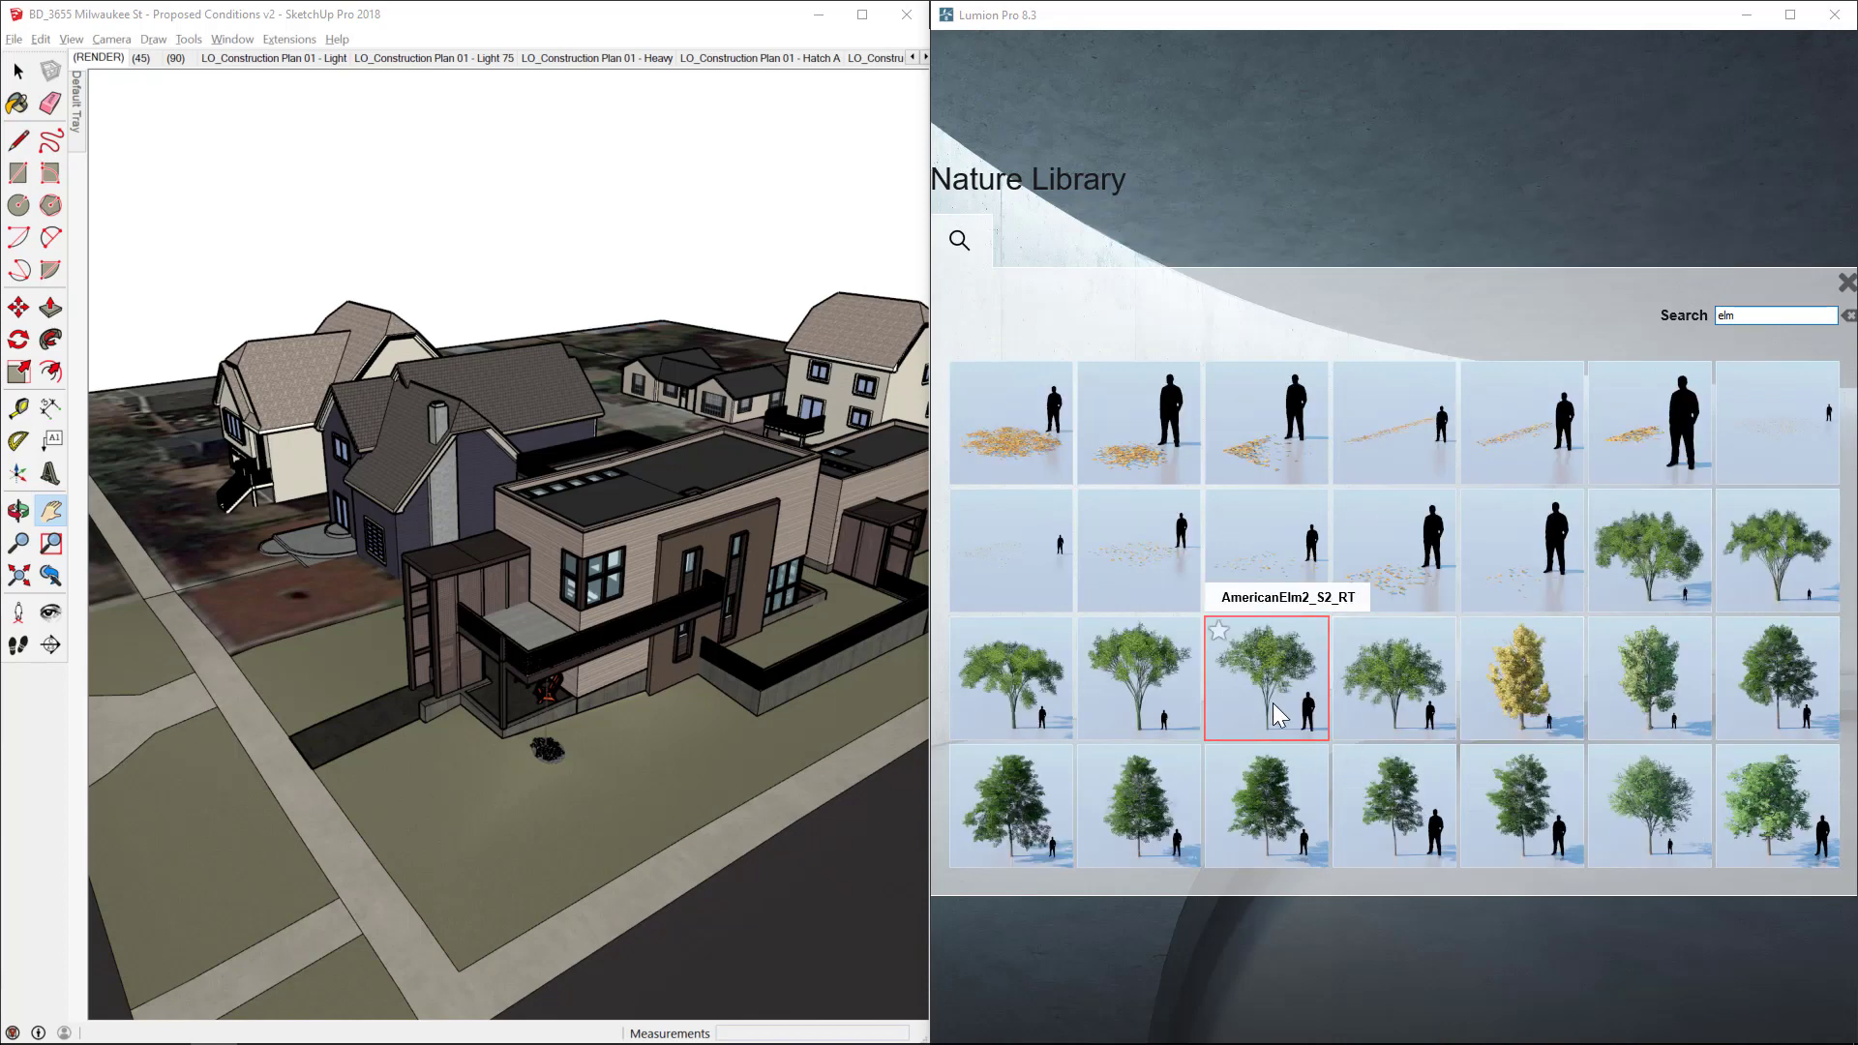
{"action": "left_click", "coordinate": [1274, 702]}
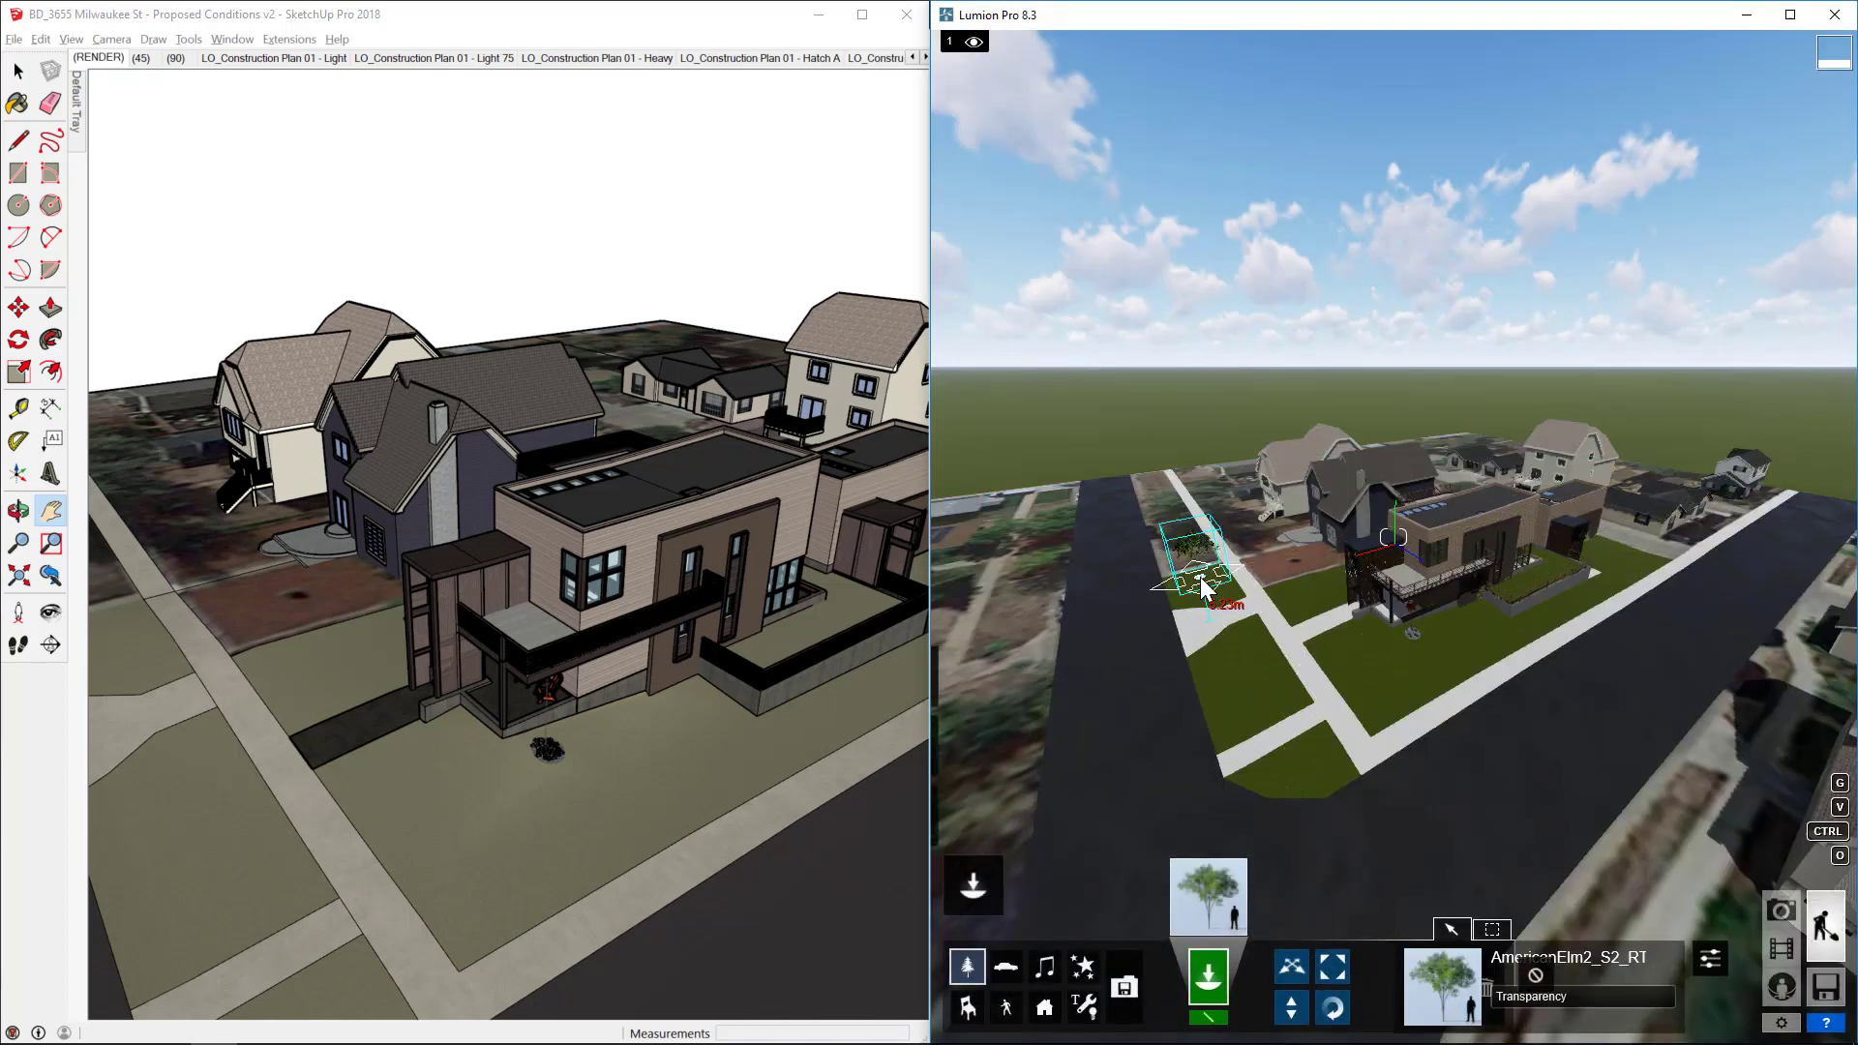
Place AmericanElm2_S2_RT trees along the sidewalk strip, at the street corner and along the house's long side in Lumion.
{"action": "left_click", "coordinate": [1202, 585]}
{"action": "left_click", "coordinate": [1309, 739]}
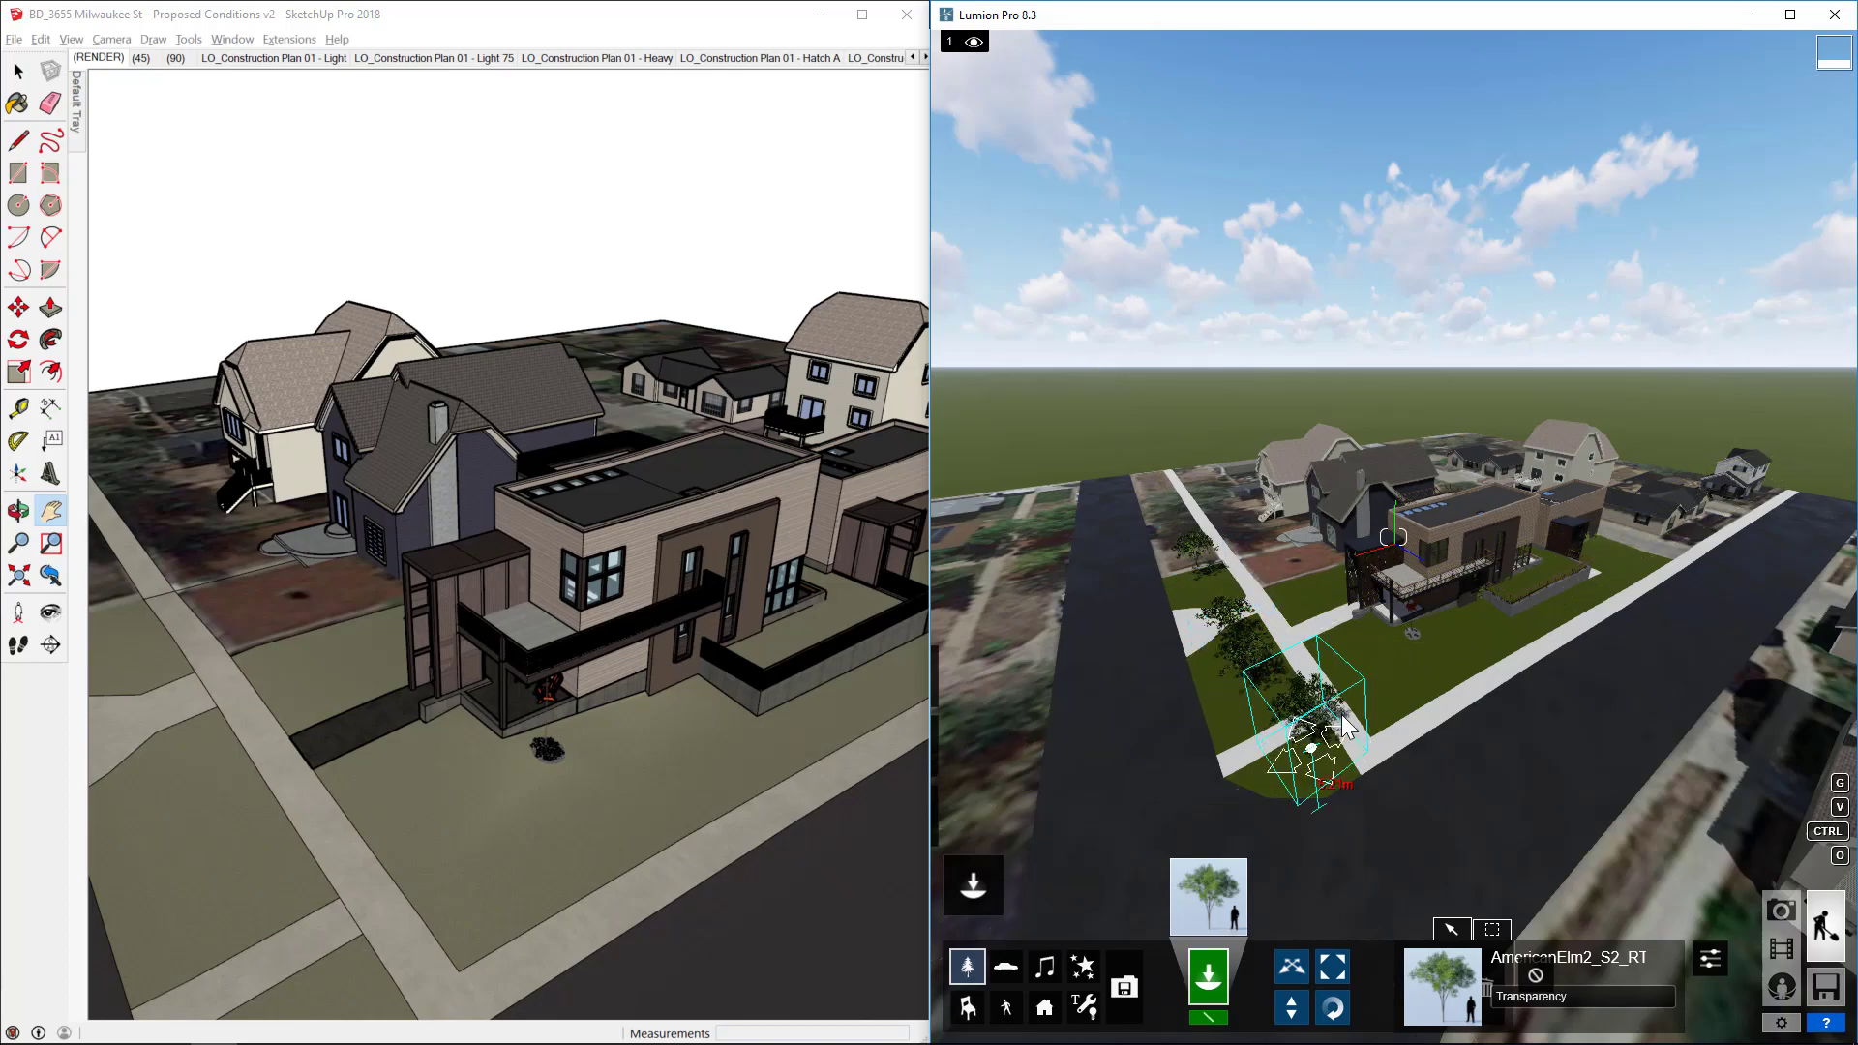
{"action": "left_click", "coordinate": [1568, 595]}
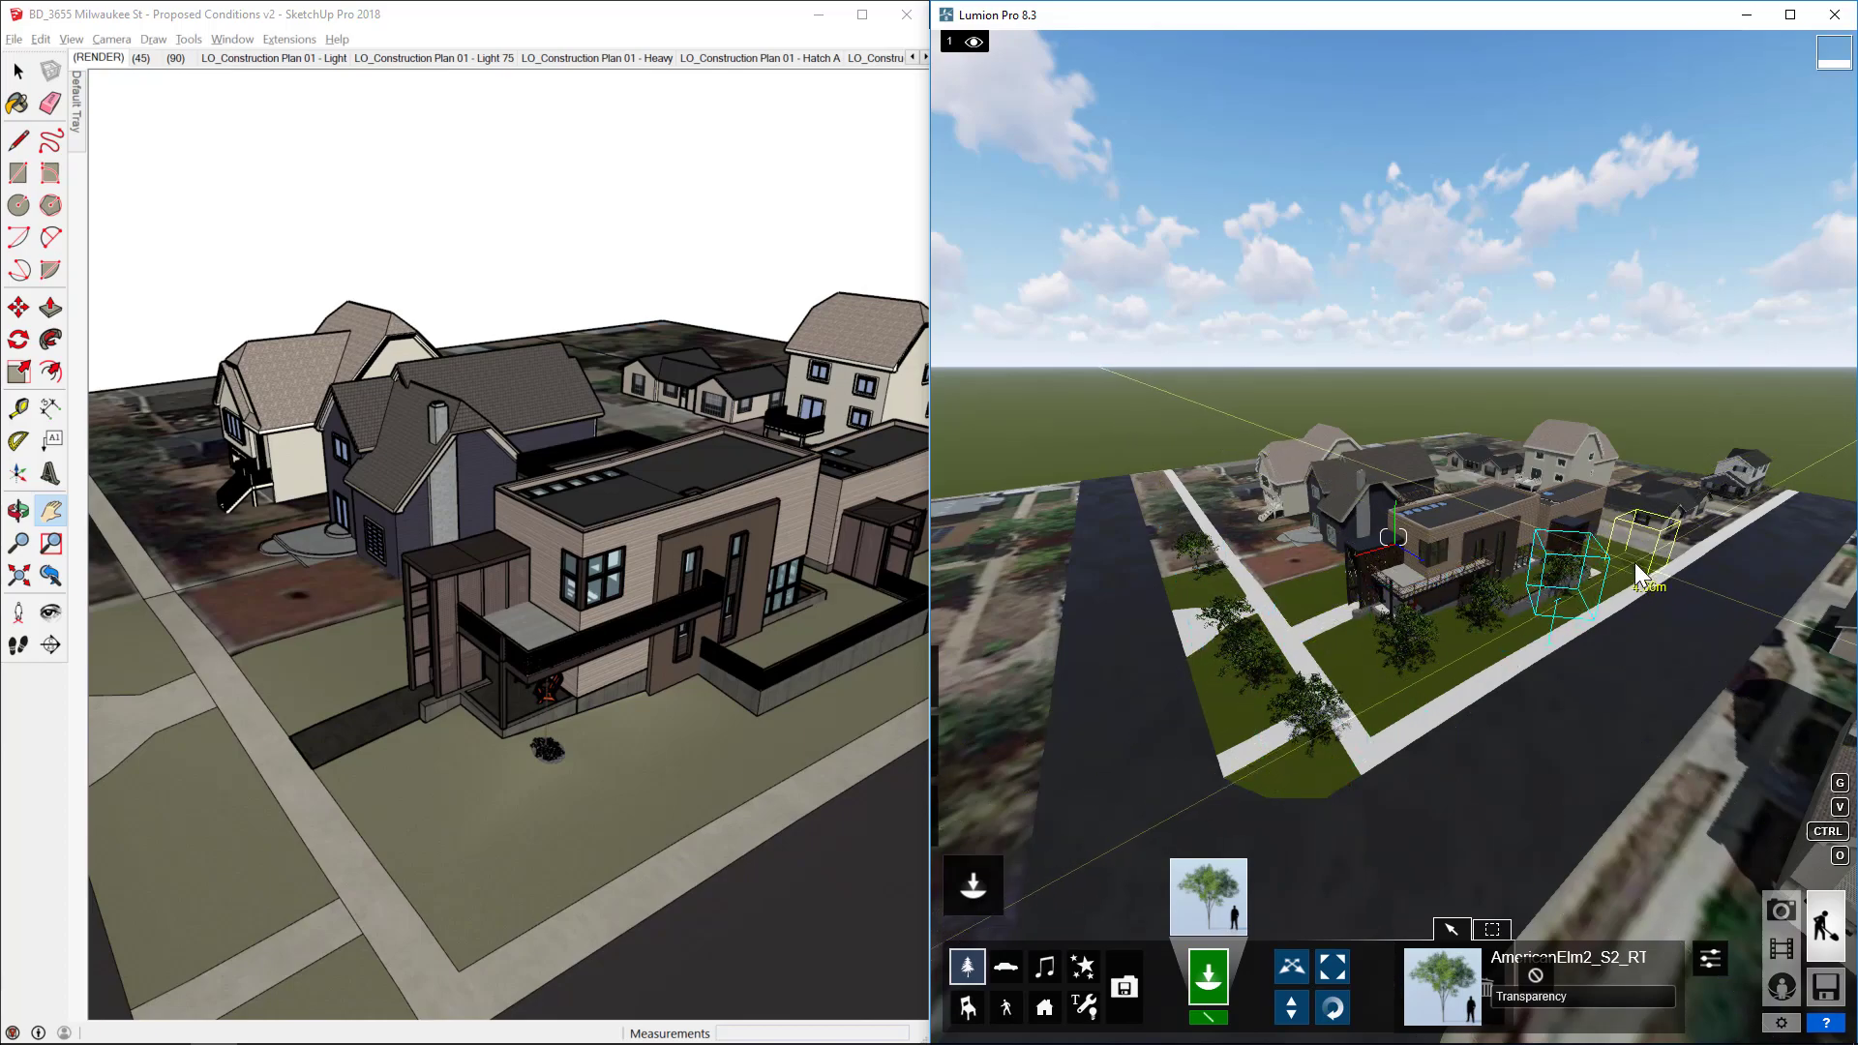
{"action": "left_click", "coordinate": [1643, 569]}
Choose the scene file BD_3655 Milwaukee - Objects for merging into the current Lumion scene.
{"action": "key", "text": "w"}
{"action": "right_click_drag", "start_coordinate": [1645, 569], "coordinate": [1545, 542]}
{"action": "key", "text": "w"}
{"action": "key", "text": "d"}
{"action": "key", "text": "d"}
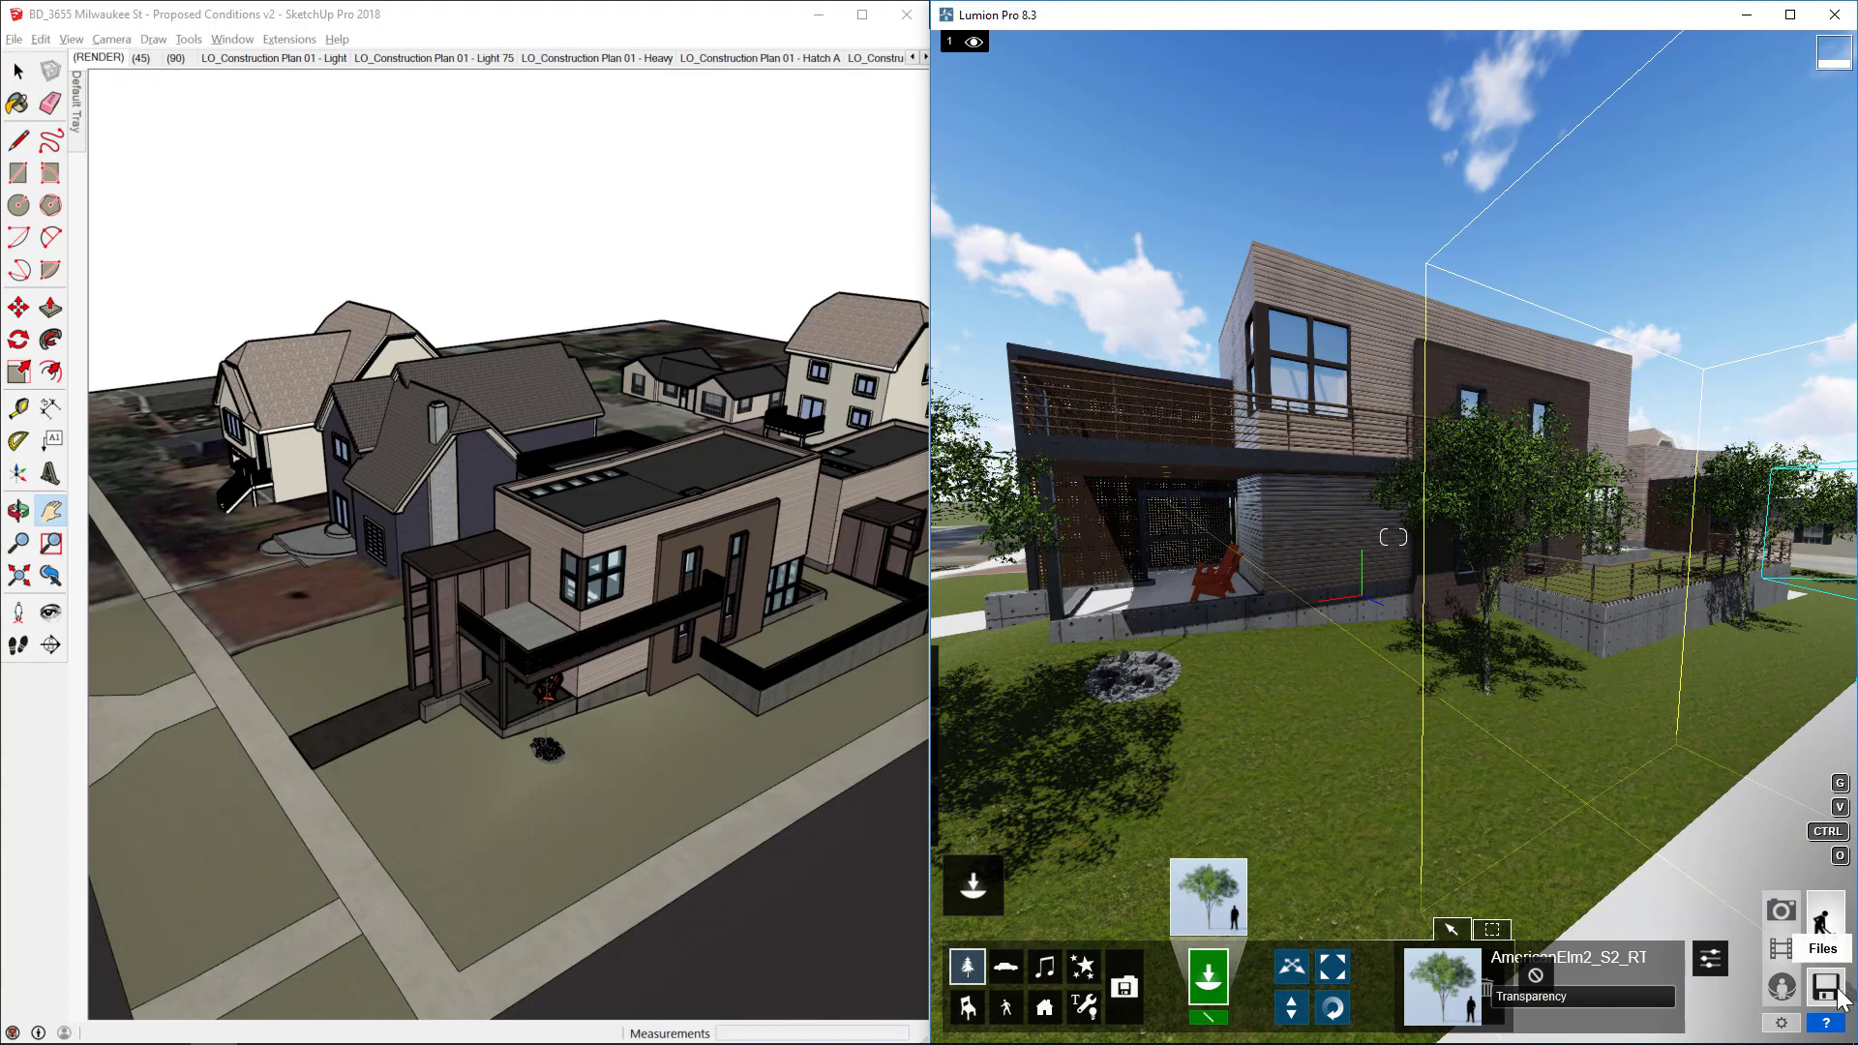
{"action": "left_click", "coordinate": [1826, 987]}
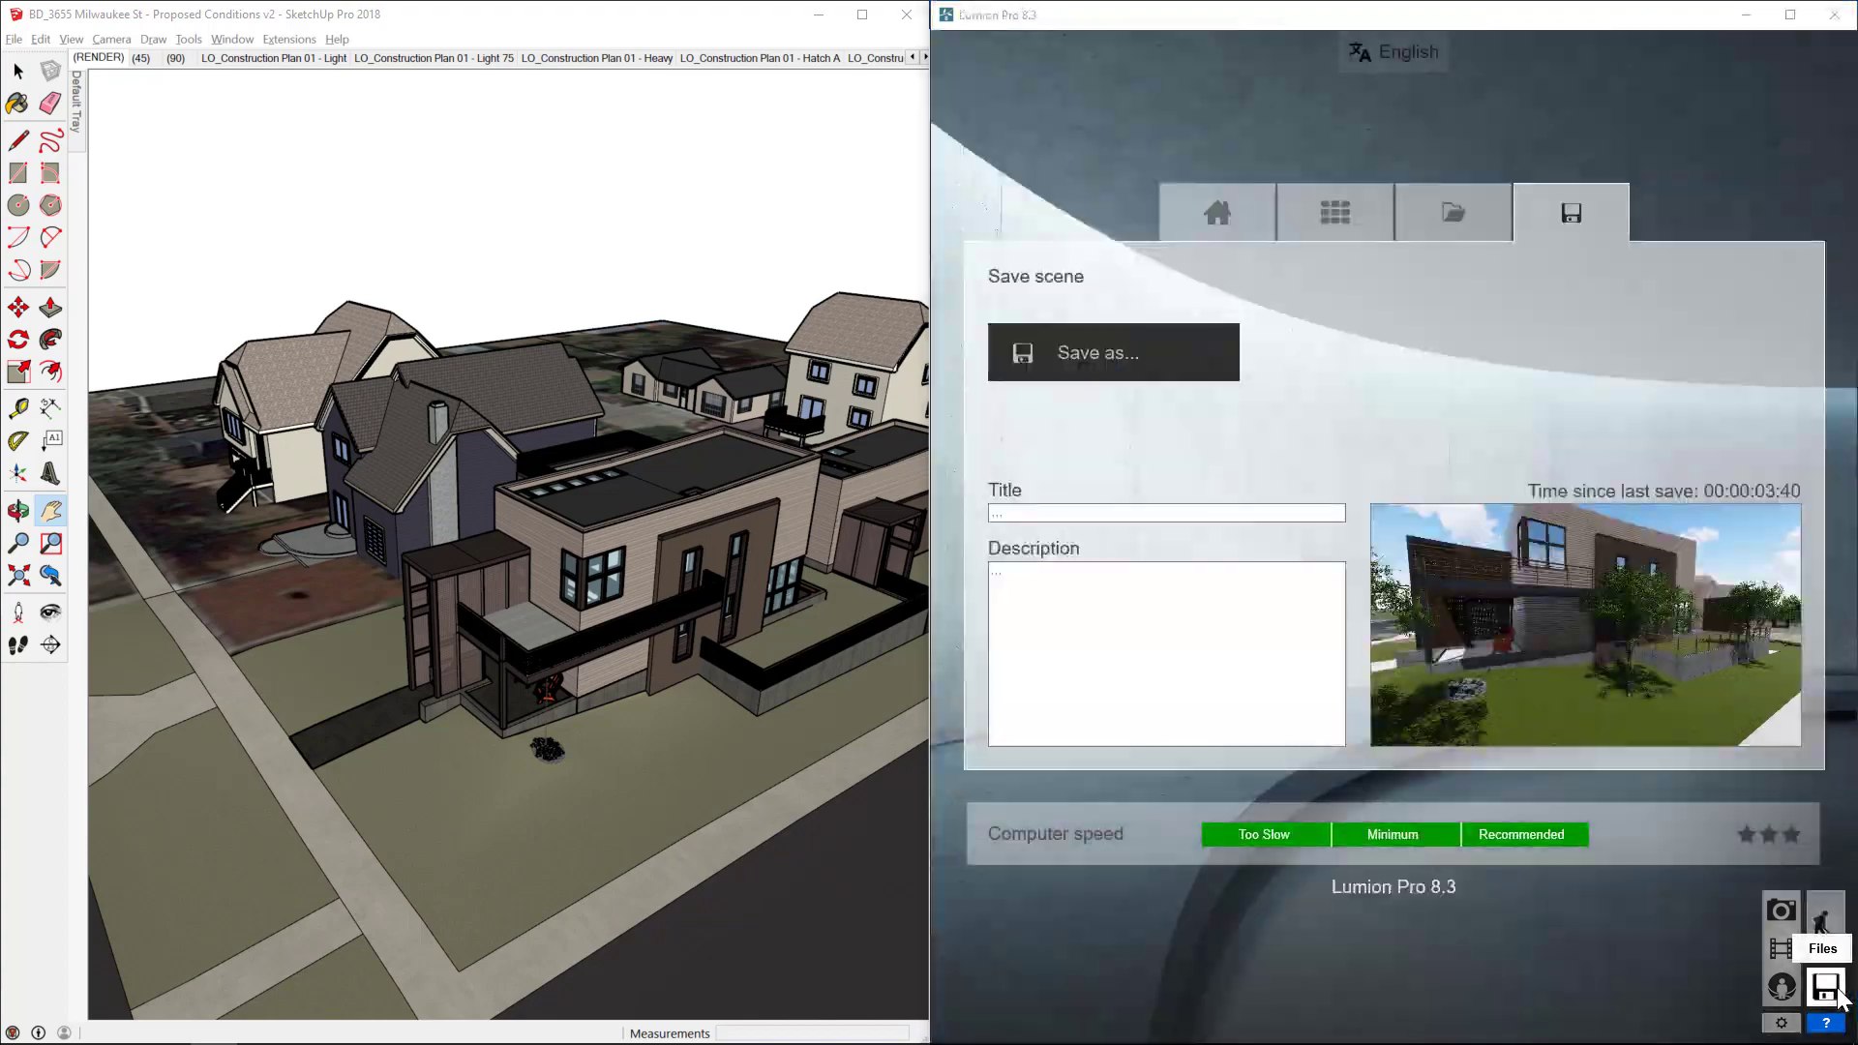
{"action": "left_click", "coordinate": [1451, 203]}
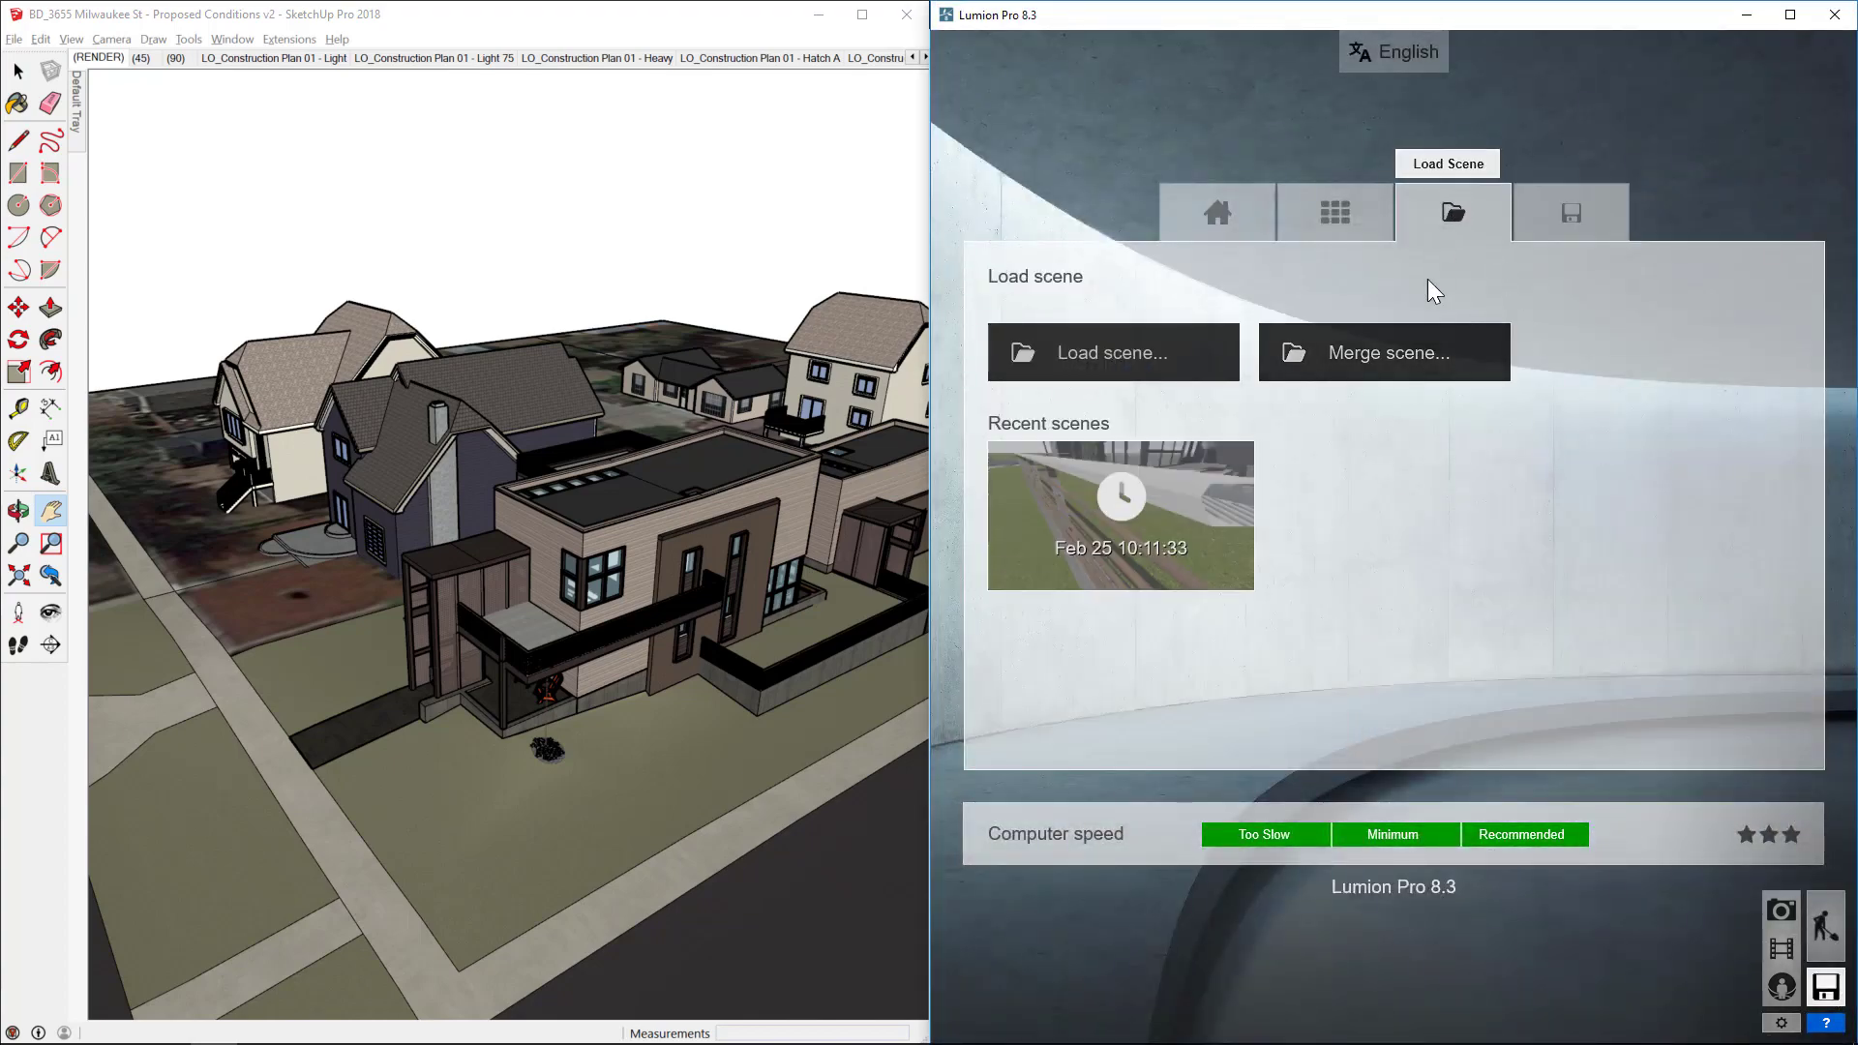
{"action": "left_click", "coordinate": [1399, 352]}
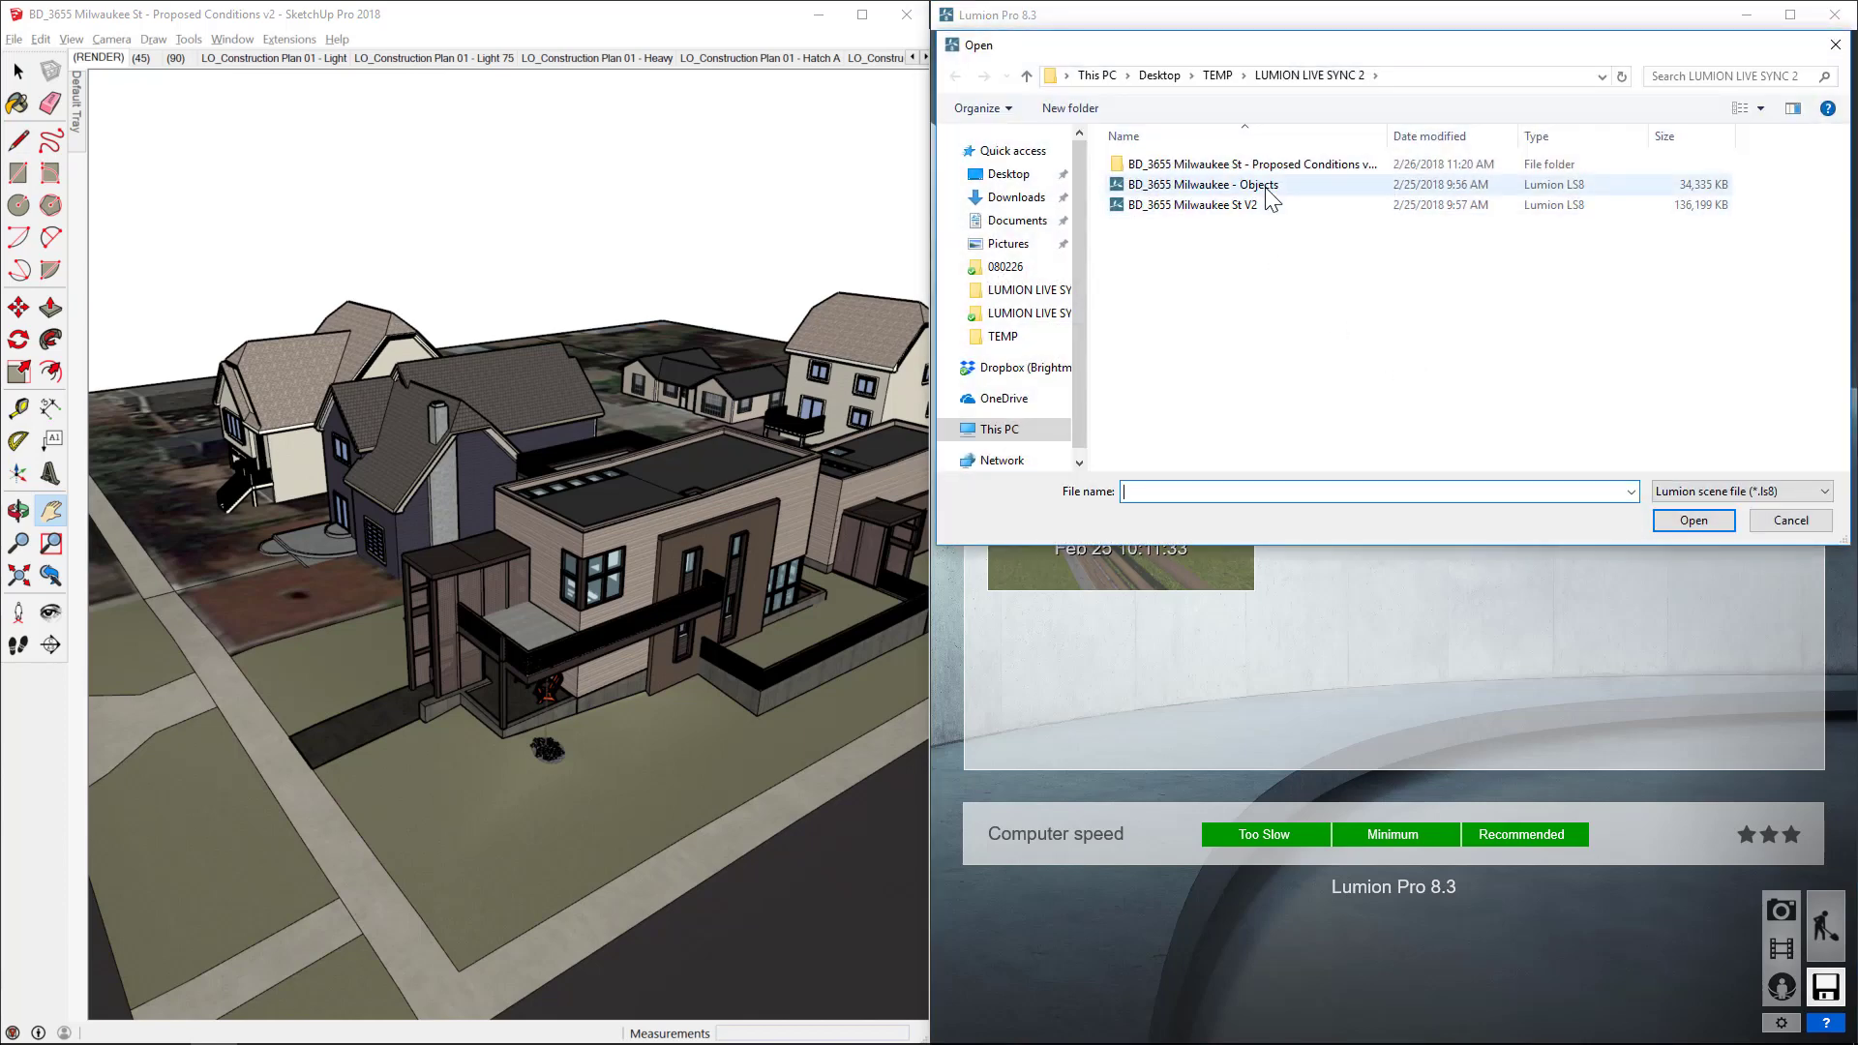
{"action": "double_click", "coordinate": [1266, 188]}
Merge the scene with Nature set to replace and the Model library and Imported objects excluded.
{"action": "left_click", "coordinate": [1433, 472]}
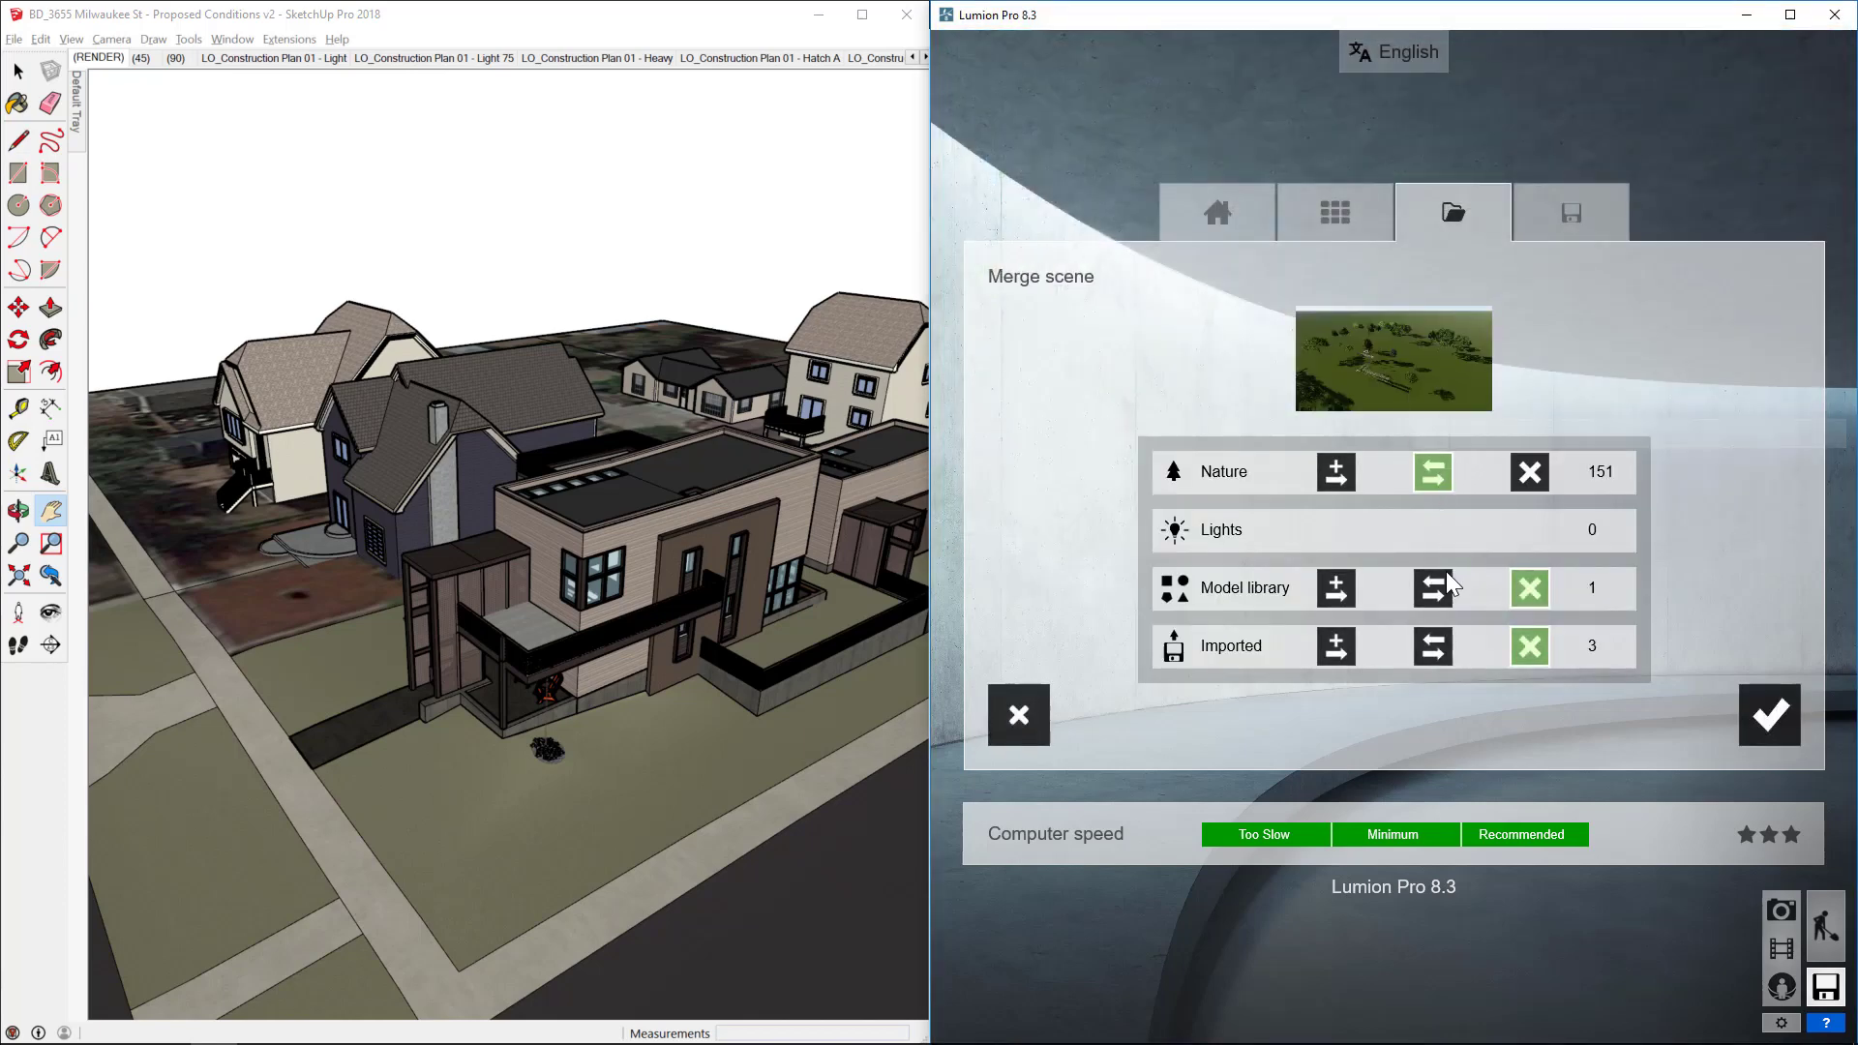
{"action": "left_click", "coordinate": [1530, 587]}
{"action": "left_click", "coordinate": [1776, 720]}
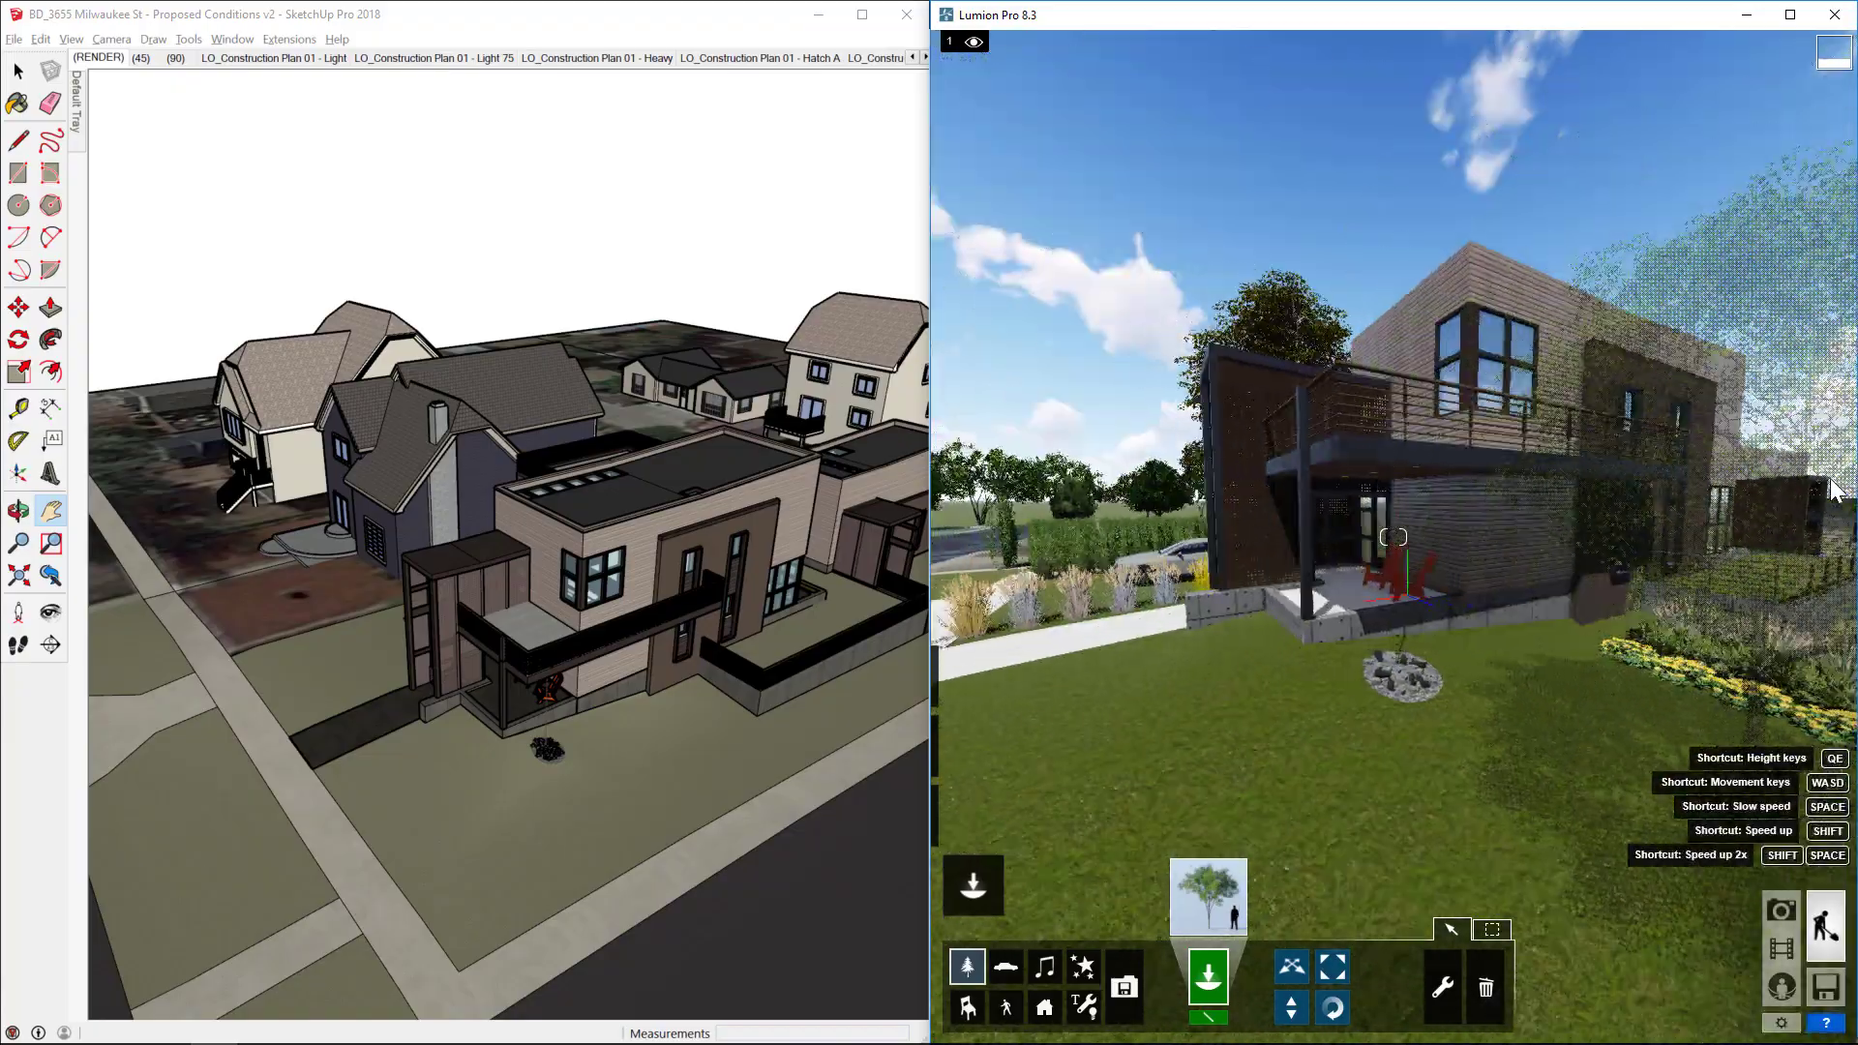
Frame the house's front corner with the screened entry and lawn in SketchUp as the synced camera view.
{"action": "right_click_drag", "start_coordinate": [1832, 489], "coordinate": [1694, 496]}
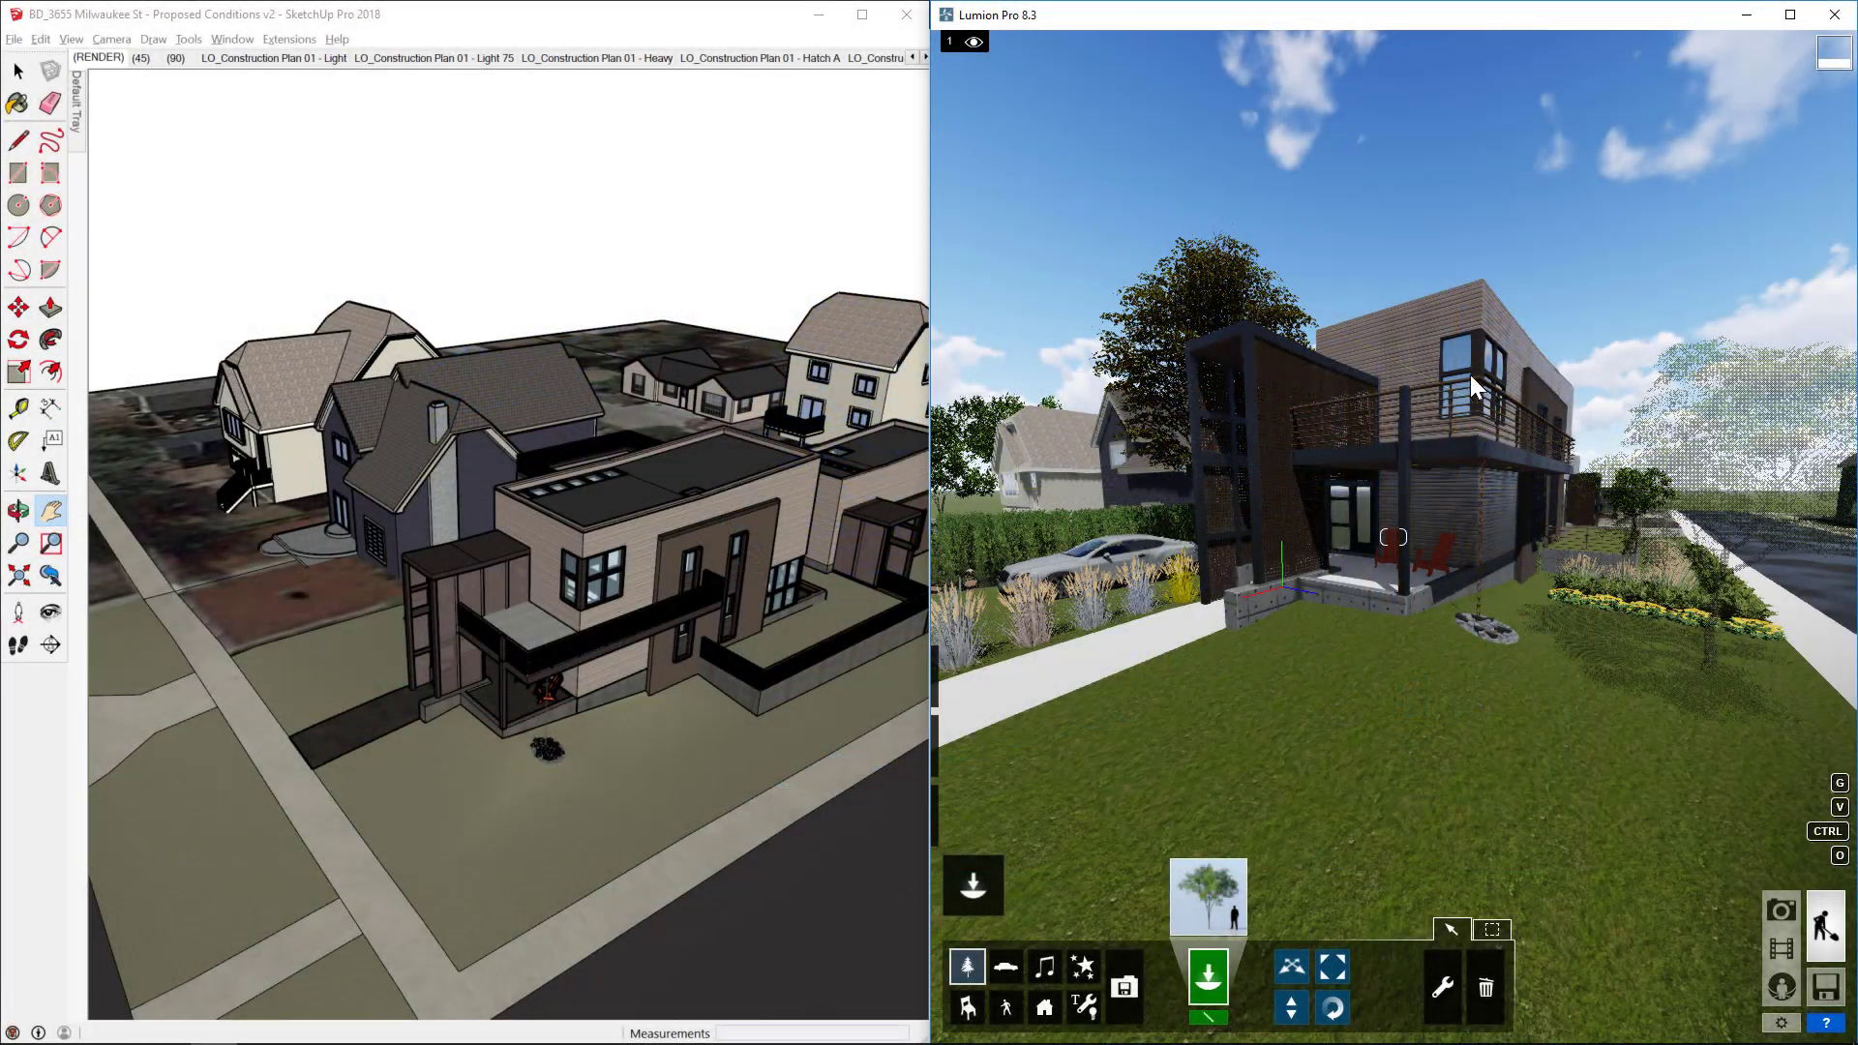
{"action": "mouse_move", "coordinate": [619, 584]}
{"action": "middle_mouse_down"}
{"action": "mouse_move", "coordinate": [539, 530]}
{"action": "mouse_move", "coordinate": [529, 542]}
{"action": "middle_mouse_up"}
{"action": "scroll", "coordinate": [613, 672], "scroll_direction": "up", "scroll_amount": 5}
{"action": "middle_click_drag", "start_coordinate": [613, 673], "coordinate": [723, 810], "text": "shift"}
{"action": "mouse_move", "coordinate": [513, 508]}
{"action": "middle_mouse_down"}
{"action": "mouse_move", "coordinate": [630, 401]}
{"action": "mouse_move", "coordinate": [745, 380]}
{"action": "mouse_move", "coordinate": [697, 414]}
{"action": "mouse_move", "coordinate": [519, 403]}
{"action": "mouse_move", "coordinate": [474, 452]}
{"action": "mouse_move", "coordinate": [615, 466]}
{"action": "middle_mouse_up"}
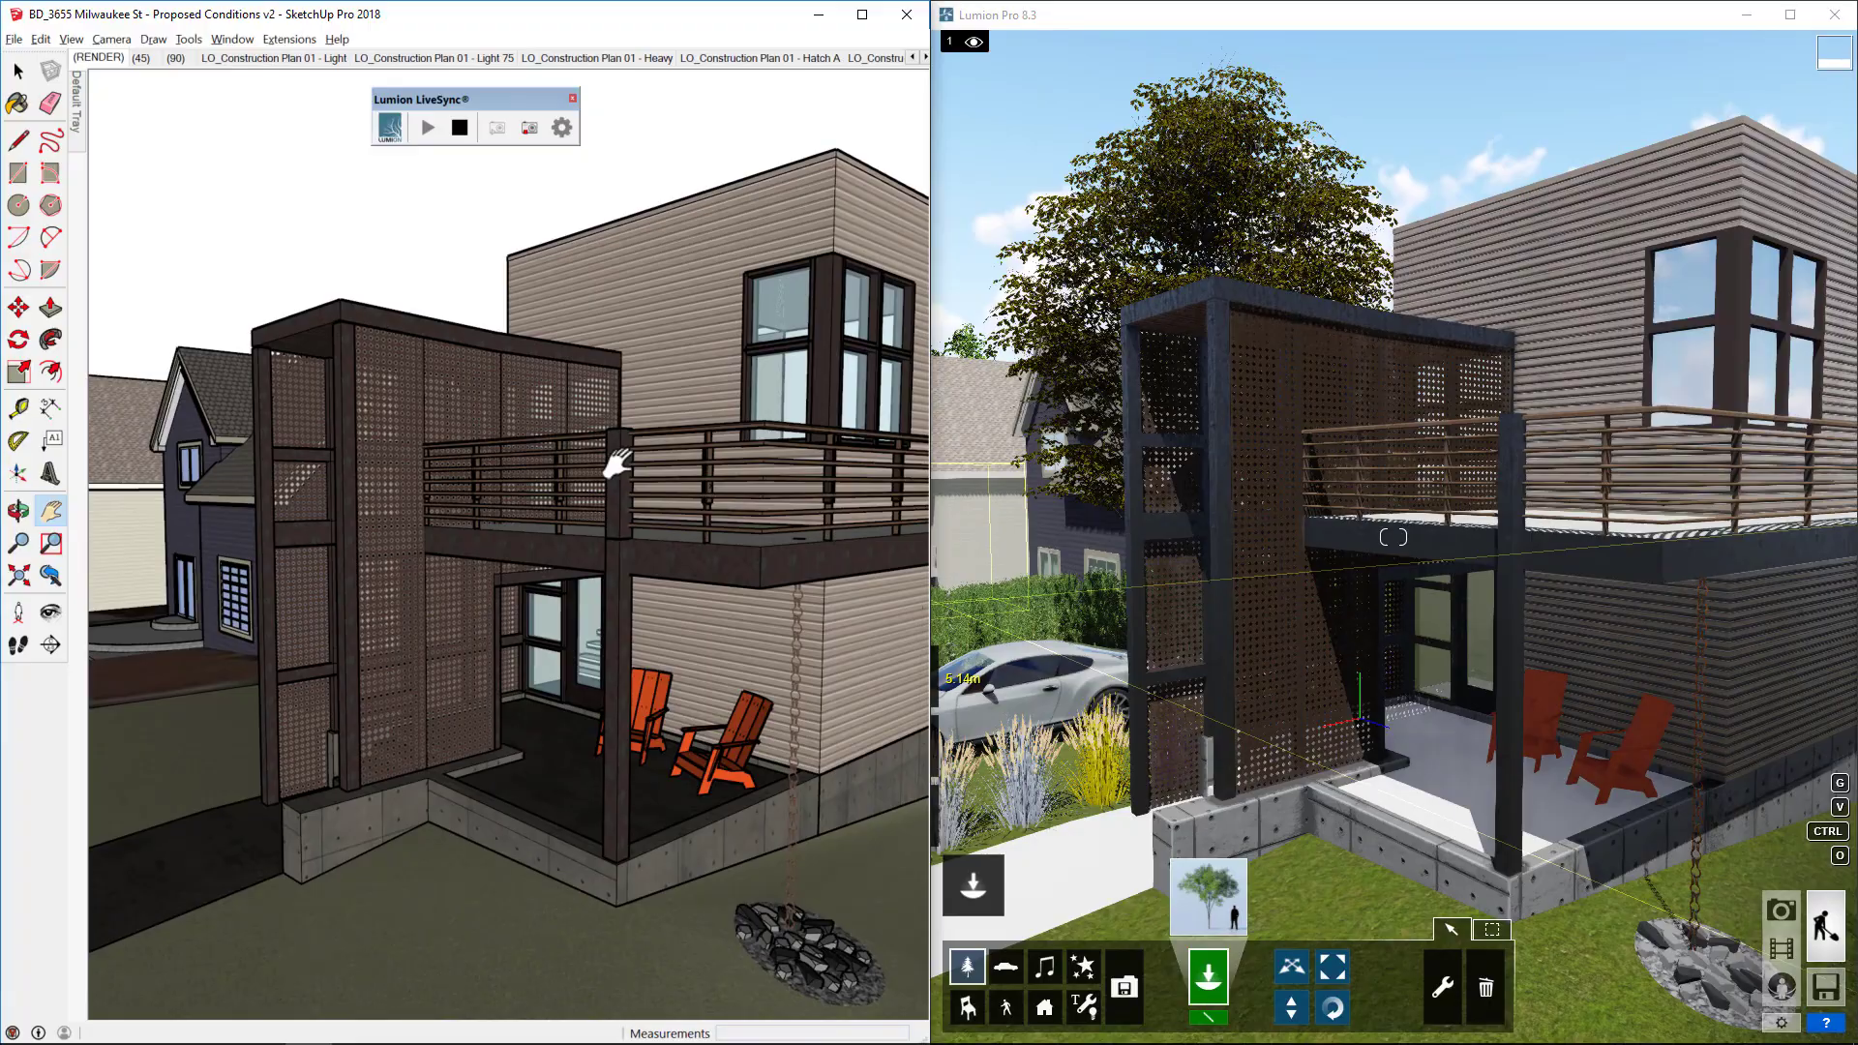
{"action": "mouse_move", "coordinate": [517, 380]}
{"action": "middle_mouse_down"}
{"action": "mouse_move", "coordinate": [422, 513]}
{"action": "mouse_move", "coordinate": [542, 600]}
{"action": "mouse_move", "coordinate": [784, 706]}
{"action": "mouse_move", "coordinate": [456, 437]}
{"action": "middle_mouse_up"}
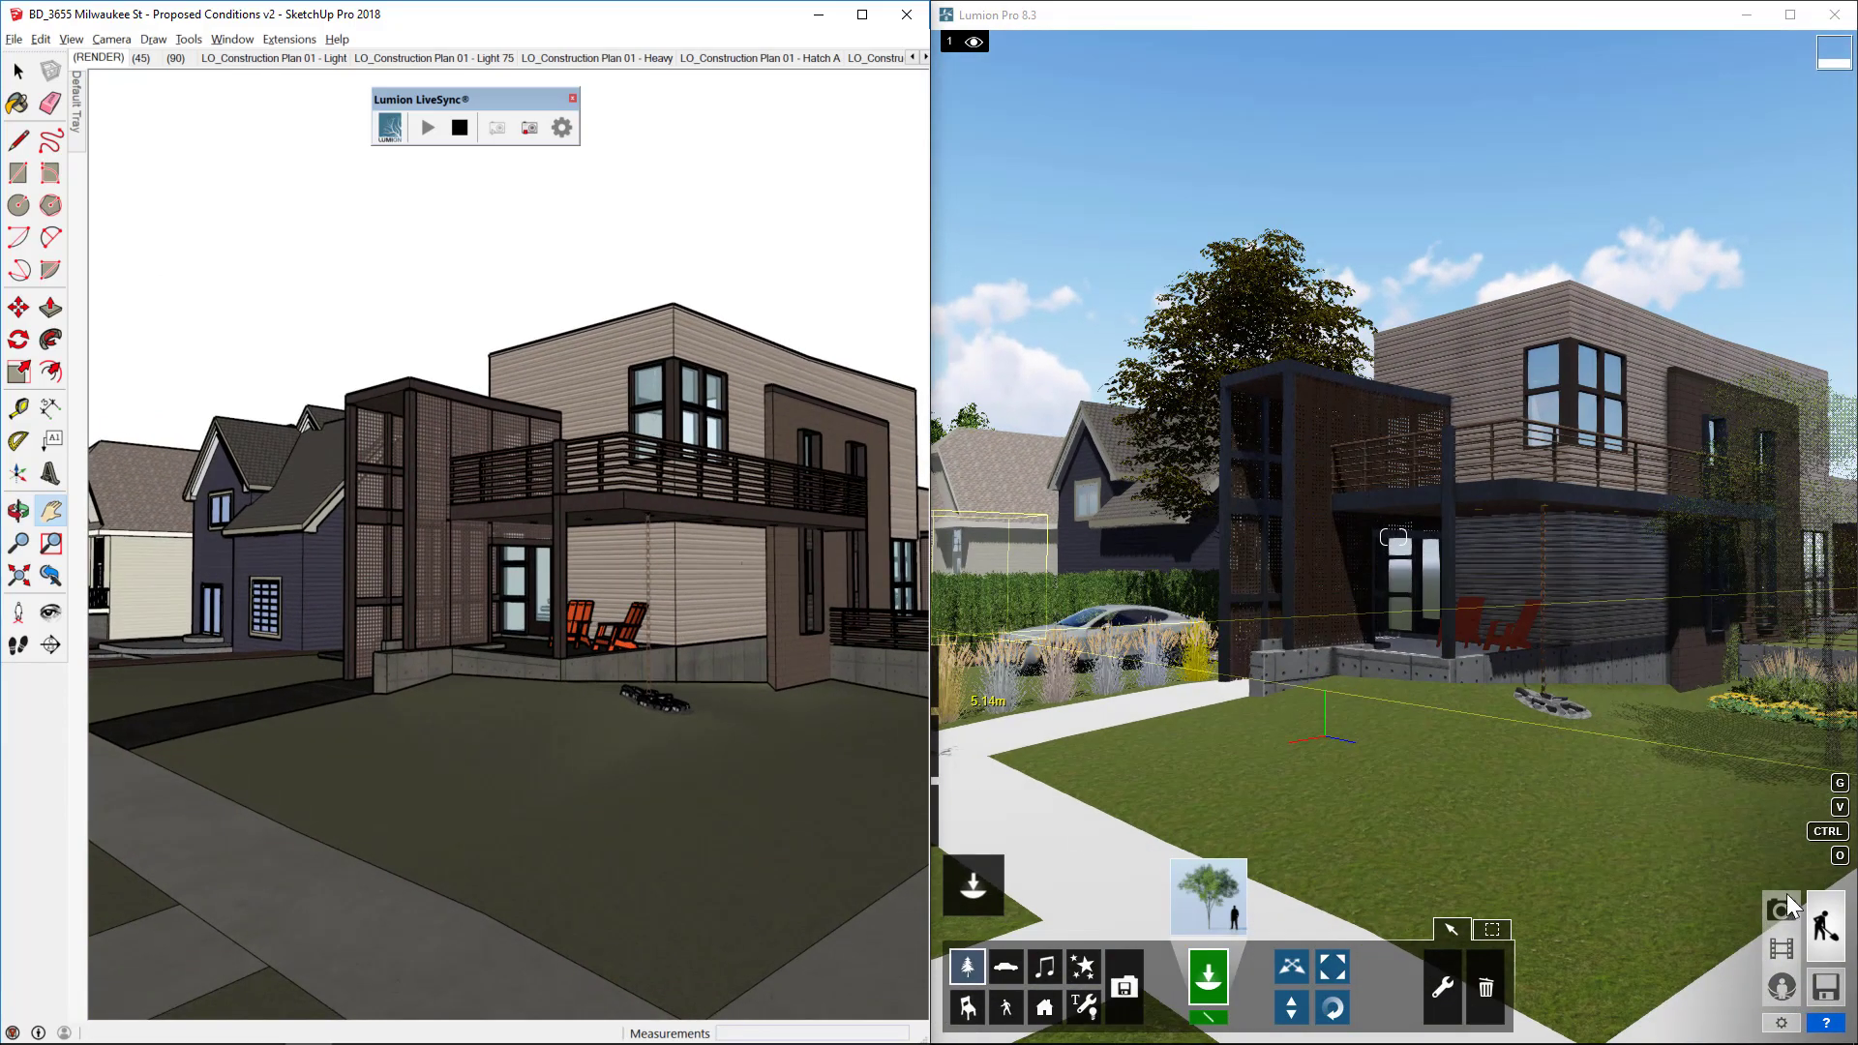
Store the current Lumion view as photo 1 in Photo mode and apply the Realistic style.
{"action": "left_click", "coordinate": [1779, 904]}
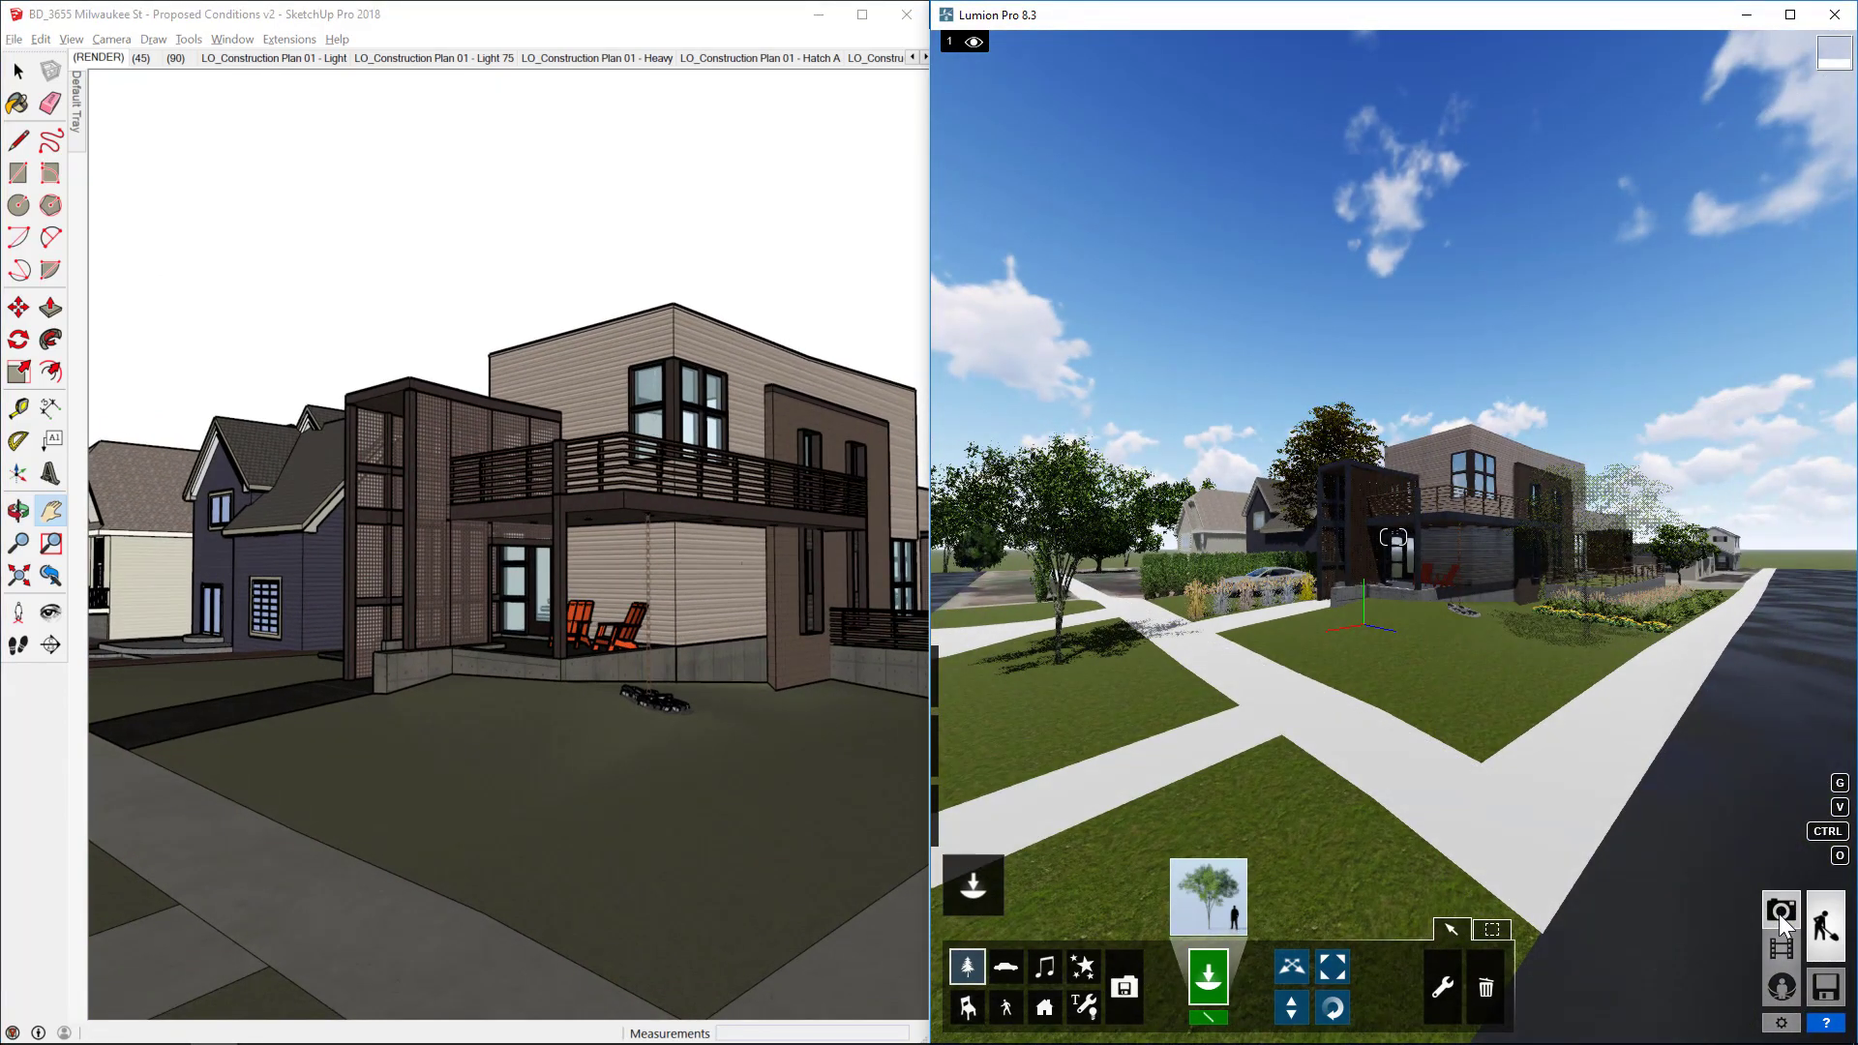
{"action": "left_click", "coordinate": [1779, 914]}
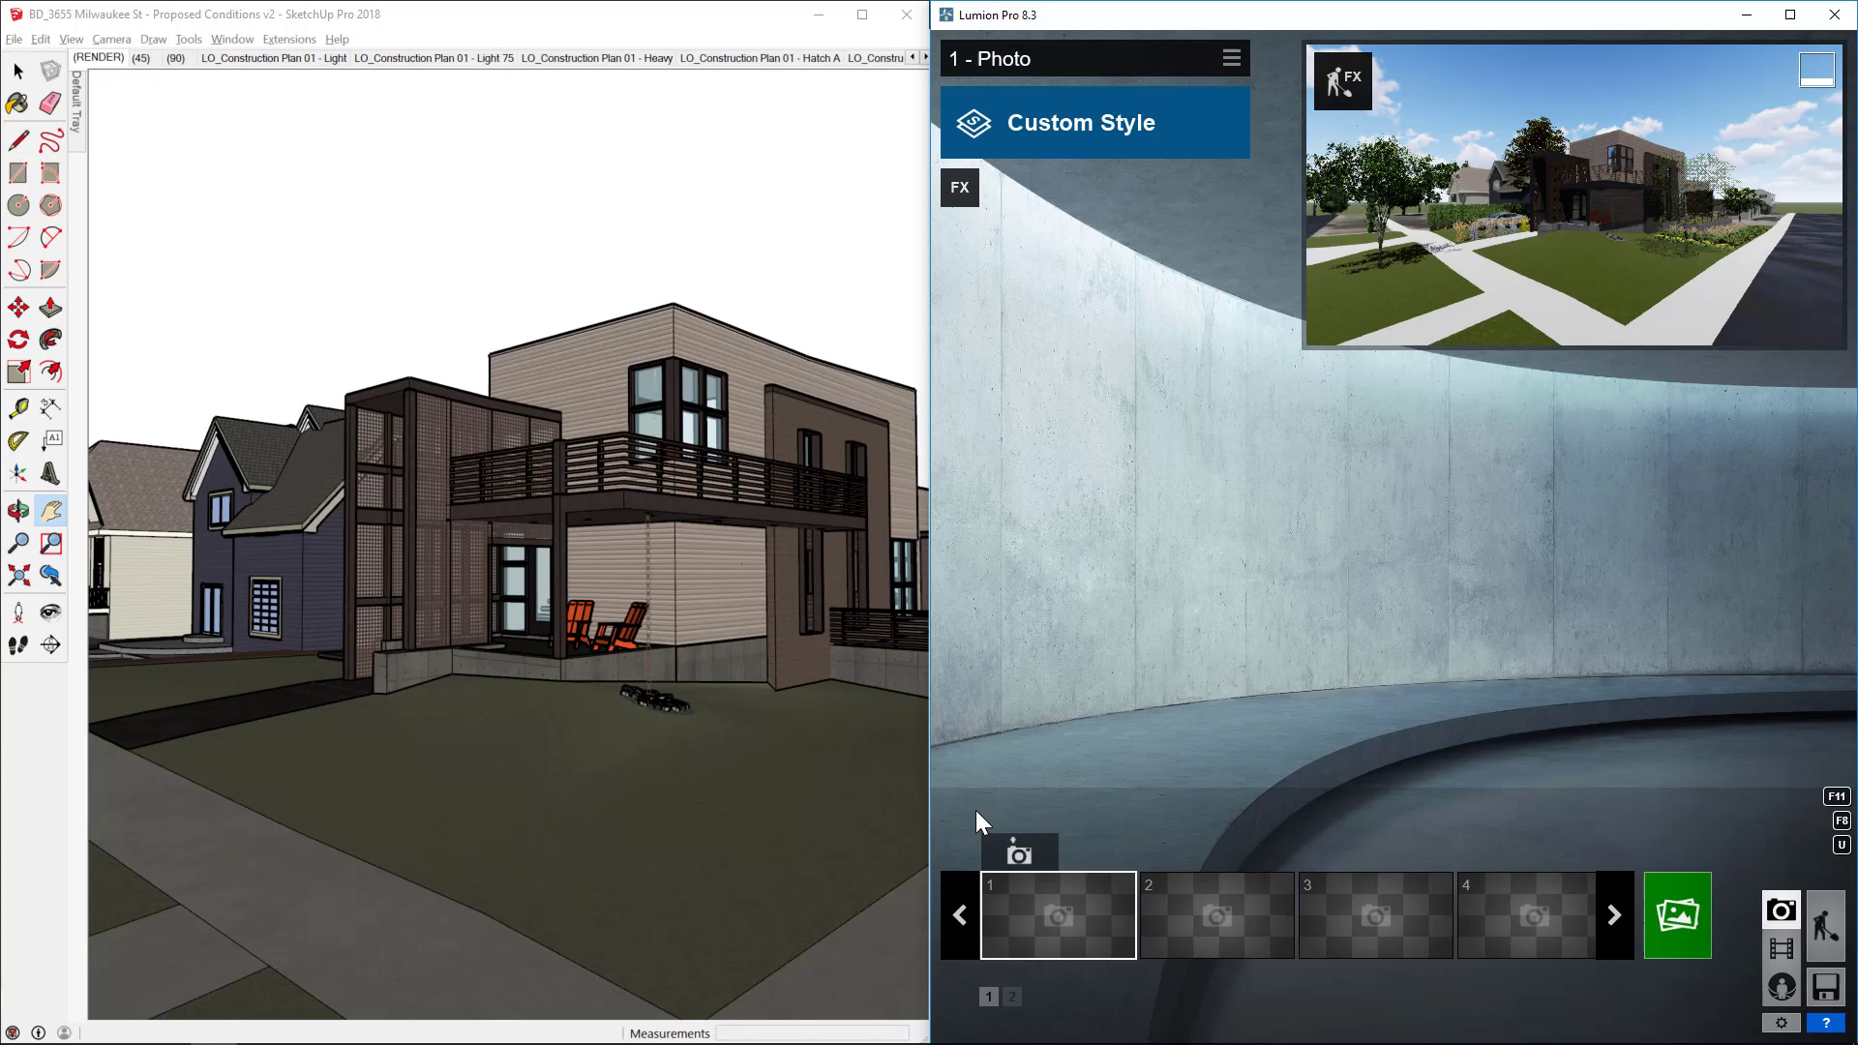
{"action": "left_click", "coordinate": [1019, 853]}
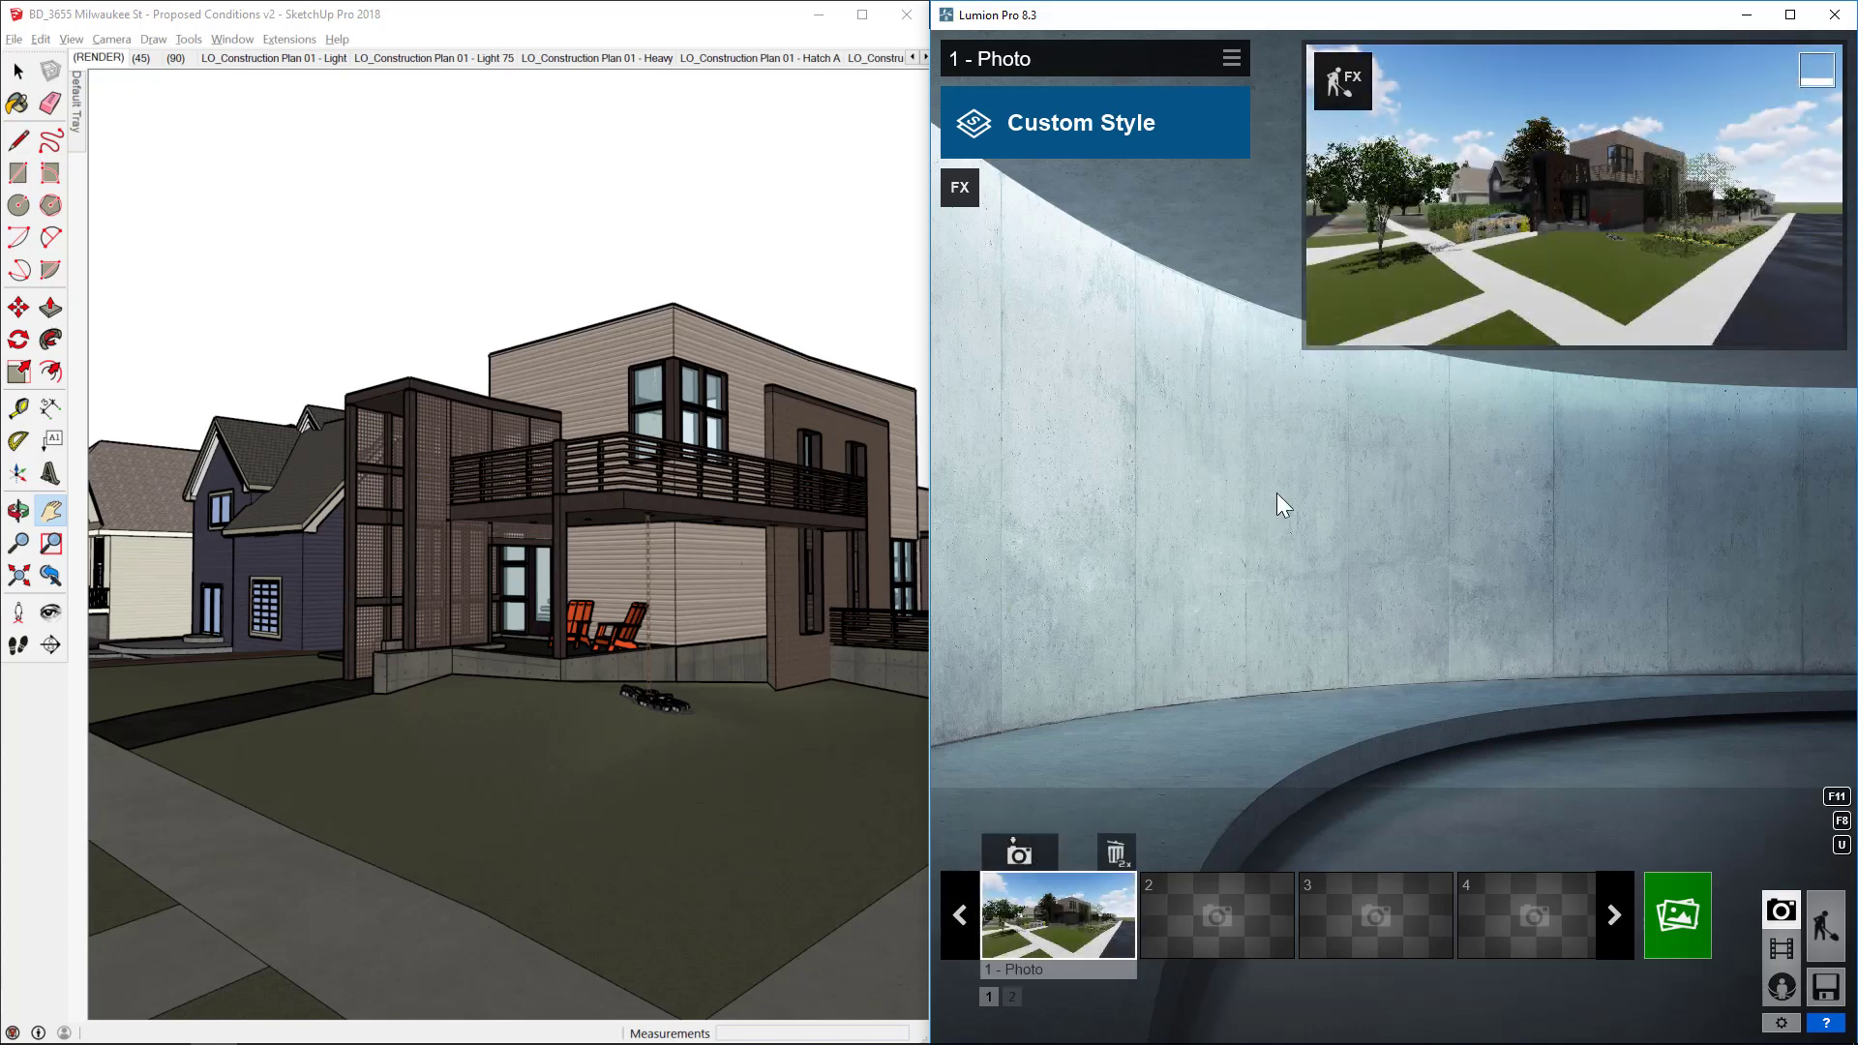
{"action": "left_click", "coordinate": [1066, 130]}
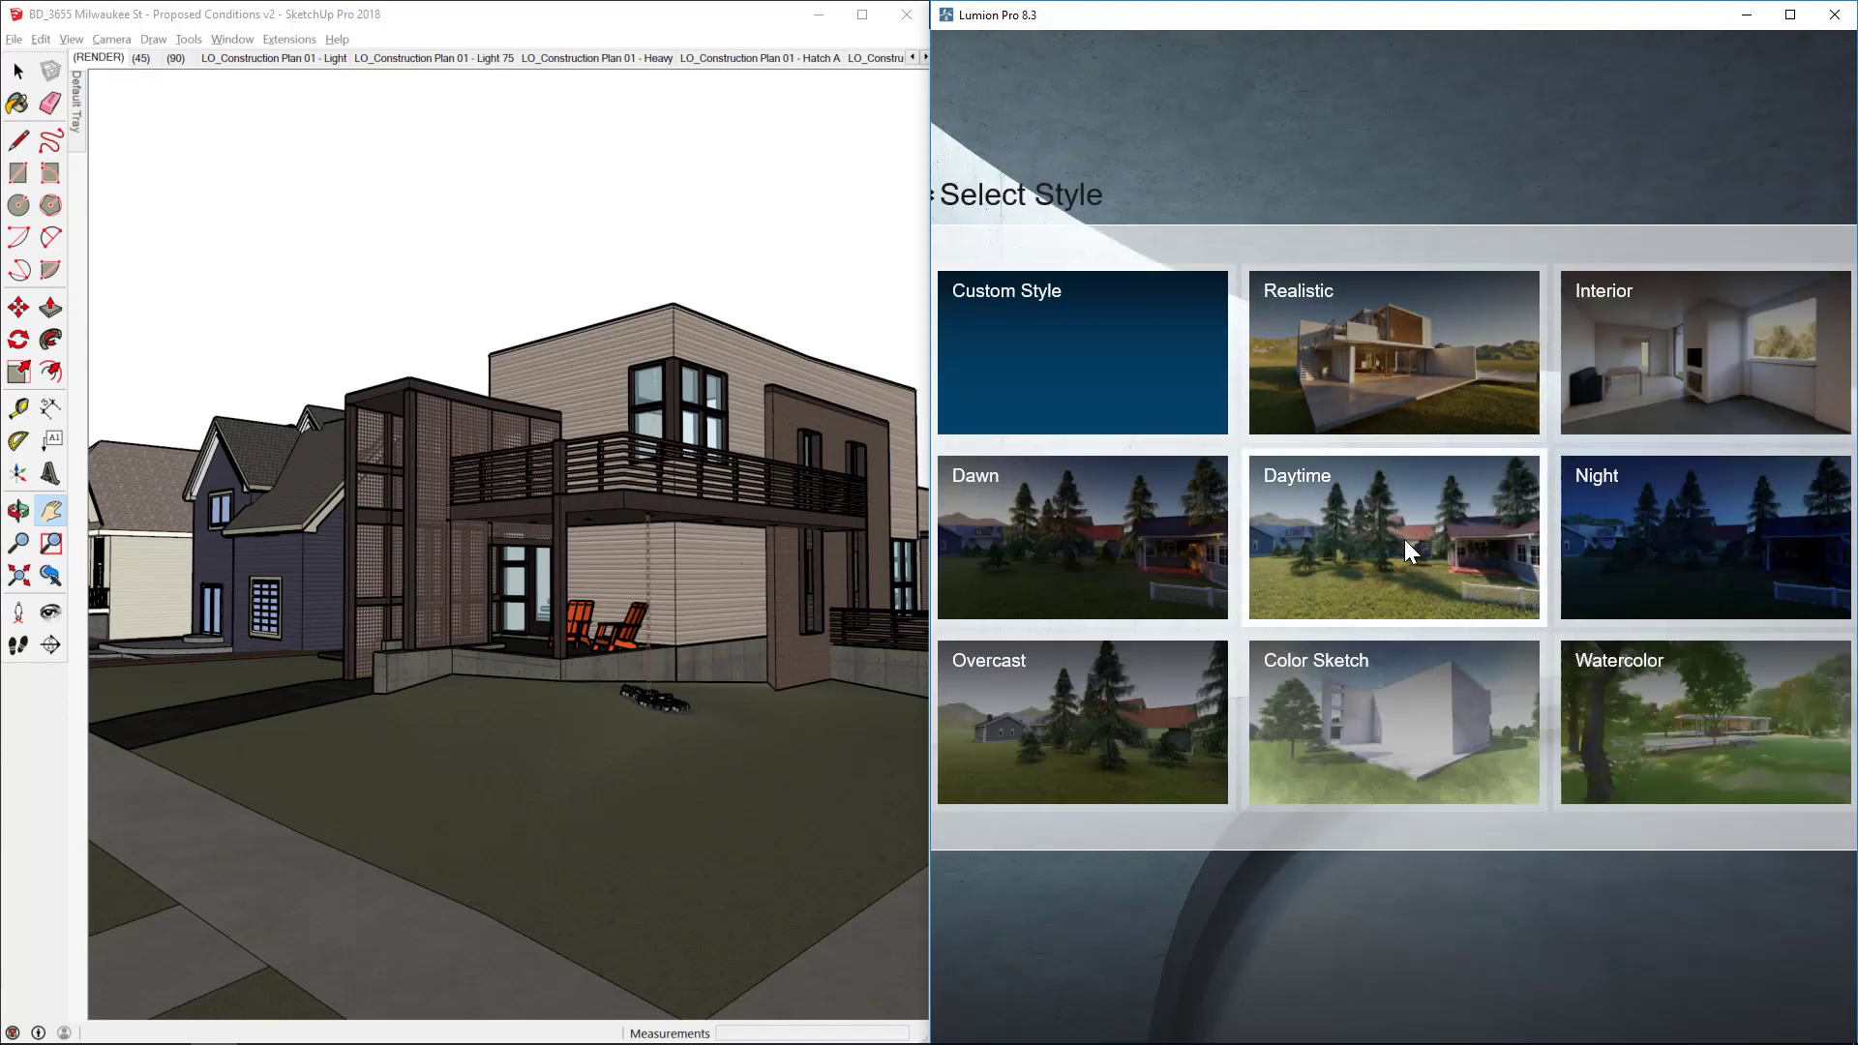
{"action": "left_click", "coordinate": [1362, 334]}
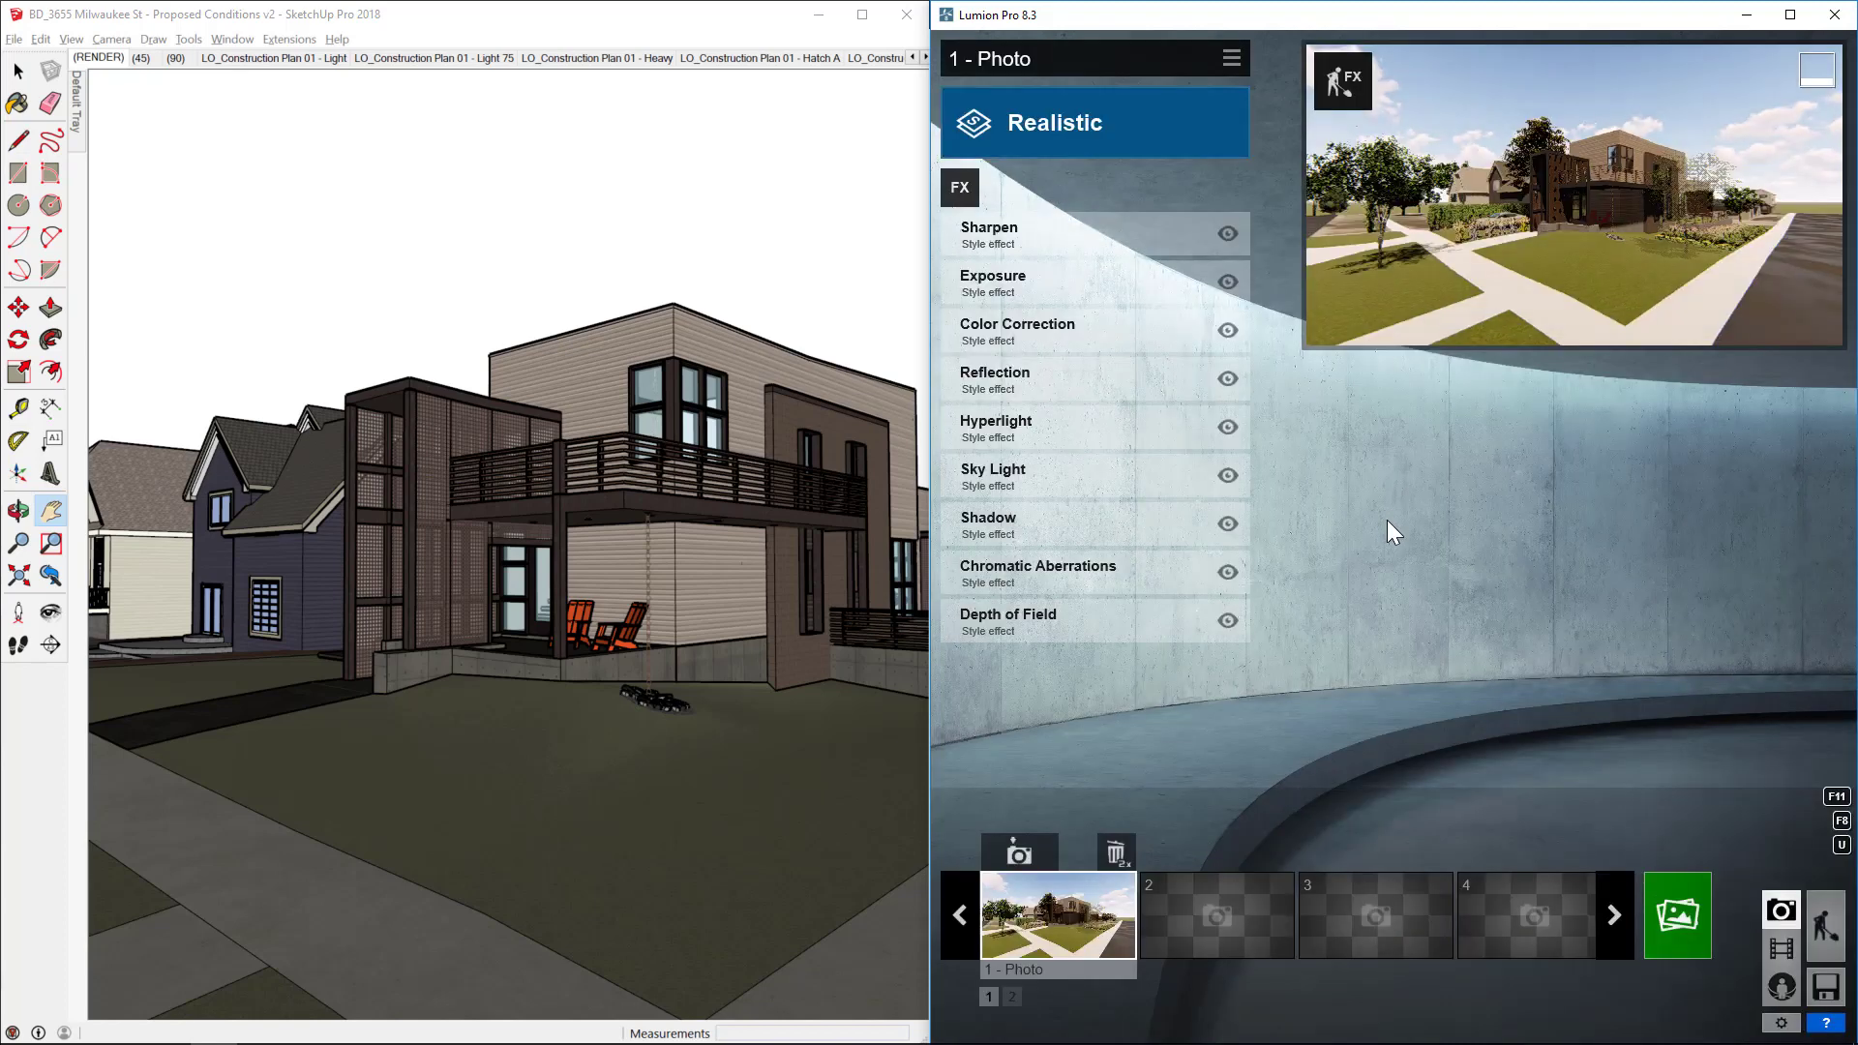
Reframe the house from the street corner through SketchUp in Build with effects mode, and return to the photo.
{"action": "left_click", "coordinate": [1351, 82]}
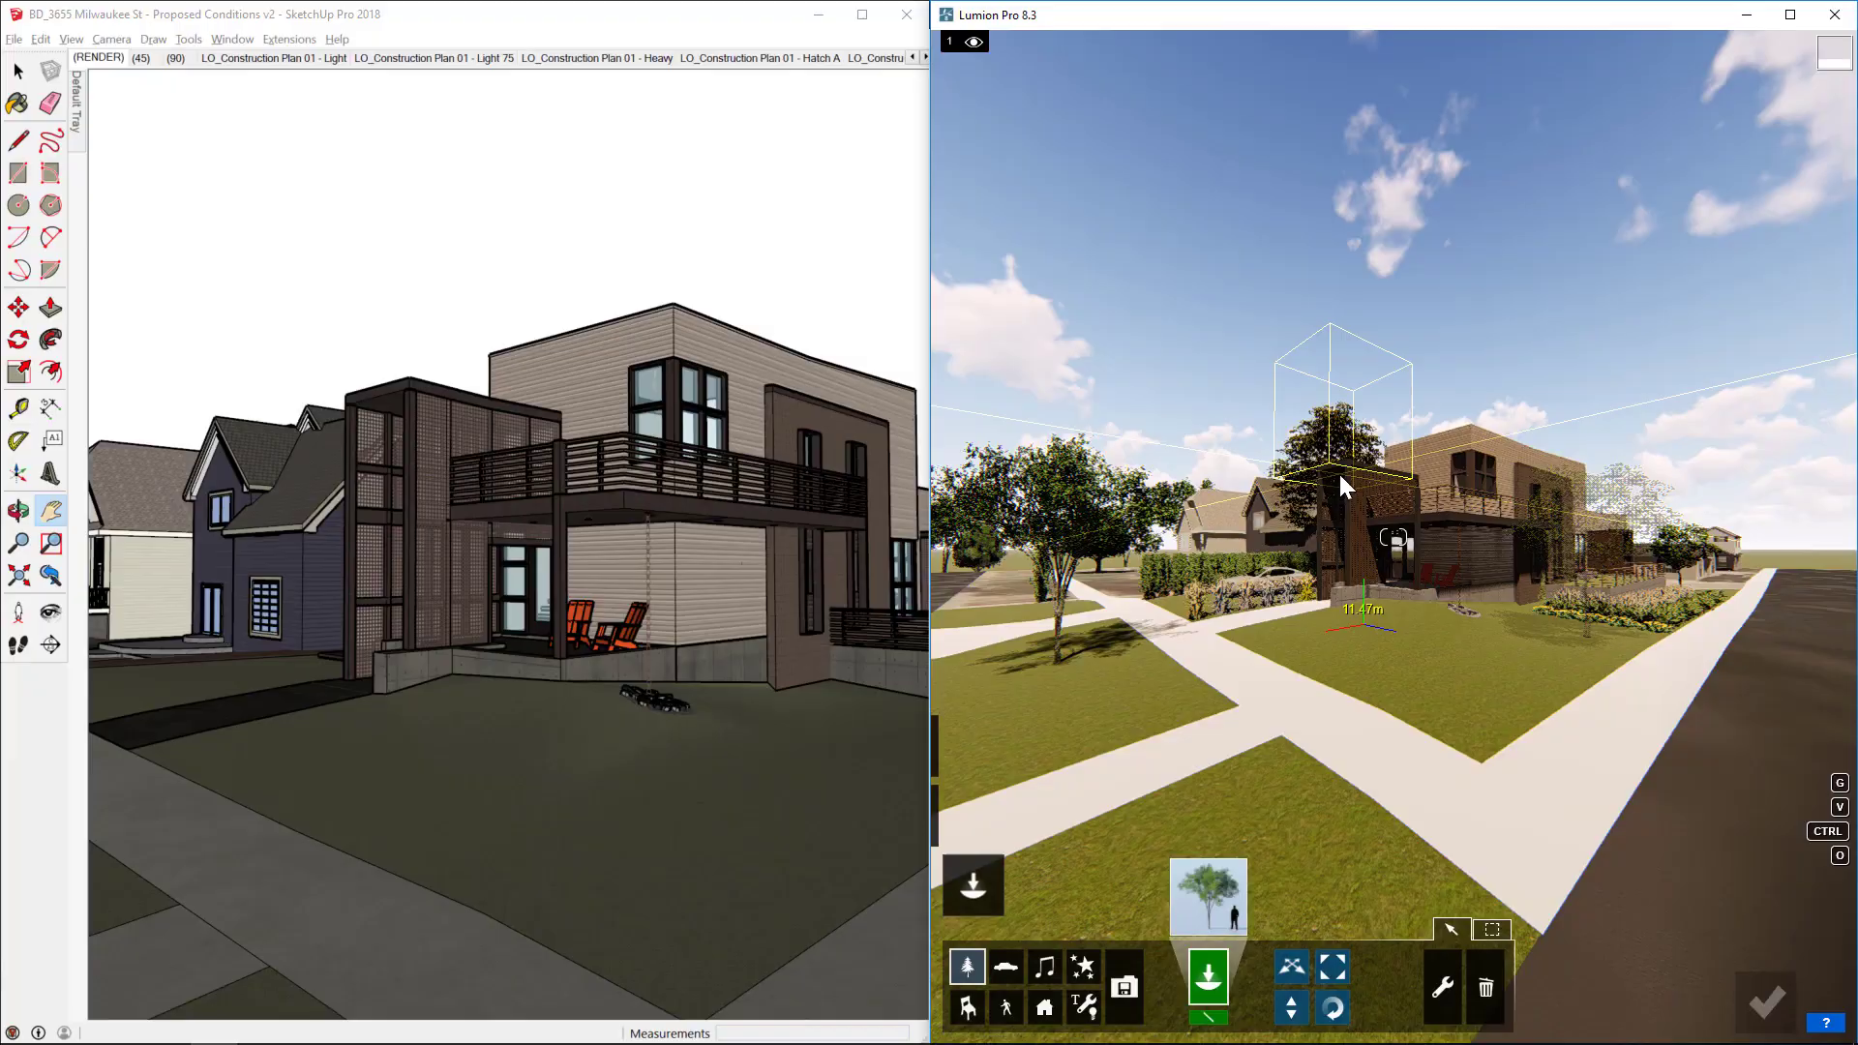
{"action": "middle_click_drag", "start_coordinate": [780, 567], "coordinate": [619, 571]}
{"action": "mouse_move", "coordinate": [619, 571]}
{"action": "middle_mouse_down", "text": "shift"}
{"action": "mouse_move", "coordinate": [581, 497]}
{"action": "mouse_move", "coordinate": [498, 601]}
{"action": "mouse_move", "coordinate": [506, 558]}
{"action": "mouse_move", "coordinate": [653, 467]}
{"action": "mouse_move", "coordinate": [281, 427]}
{"action": "mouse_move", "coordinate": [664, 438]}
{"action": "mouse_move", "coordinate": [528, 411]}
{"action": "middle_mouse_up", "text": "shift"}
{"action": "scroll", "coordinate": [601, 514], "scroll_direction": "up", "scroll_amount": 3}
{"action": "scroll", "coordinate": [501, 581], "scroll_direction": "up", "scroll_amount": 2}
{"action": "scroll", "coordinate": [527, 411], "scroll_direction": "down", "scroll_amount": 3}
{"action": "mouse_move", "coordinate": [527, 412]}
{"action": "middle_mouse_down", "text": "shift"}
{"action": "mouse_move", "coordinate": [539, 436]}
{"action": "mouse_move", "coordinate": [484, 416]}
{"action": "middle_mouse_up", "text": "shift"}
{"action": "scroll", "coordinate": [525, 424], "scroll_direction": "down", "scroll_amount": 3}
{"action": "middle_click_drag", "start_coordinate": [484, 417], "coordinate": [455, 421], "text": "shift"}
{"action": "scroll", "coordinate": [531, 469], "scroll_direction": "down", "scroll_amount": 8}
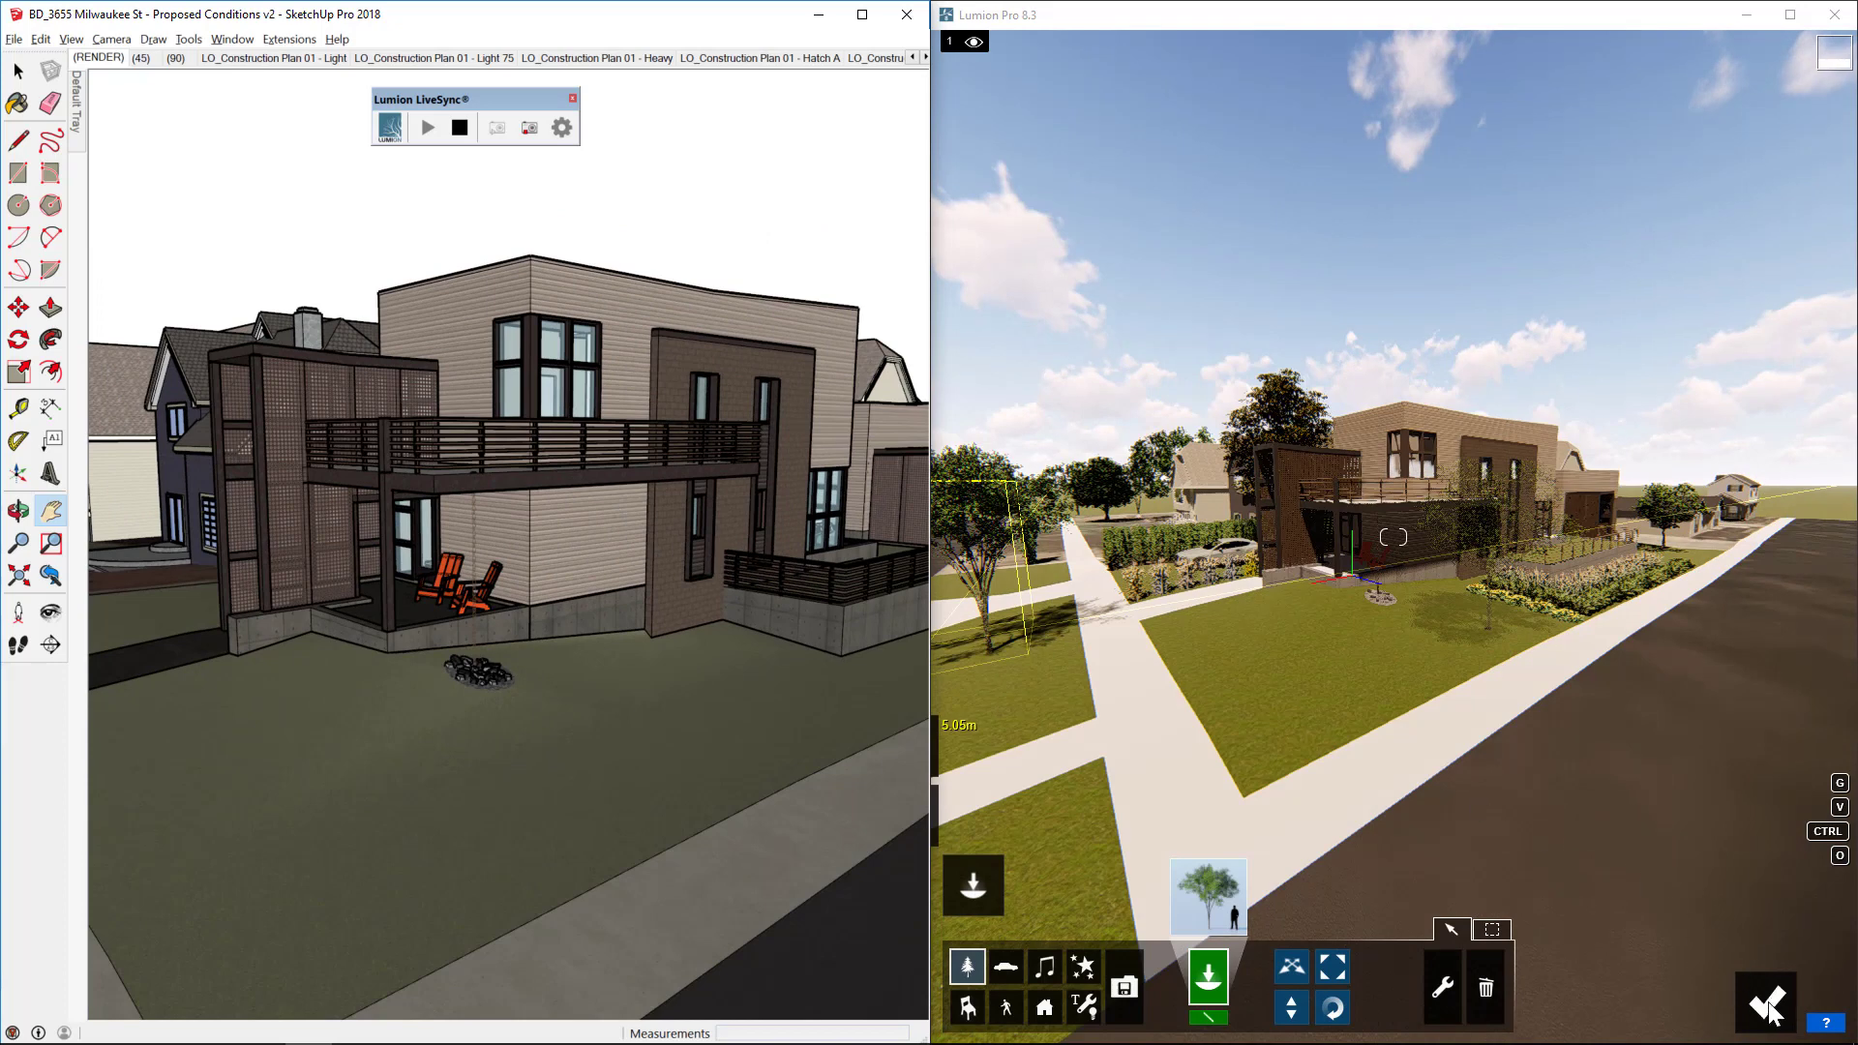
{"action": "left_click", "coordinate": [1770, 1011]}
{"action": "left_click", "coordinate": [1770, 1011]}
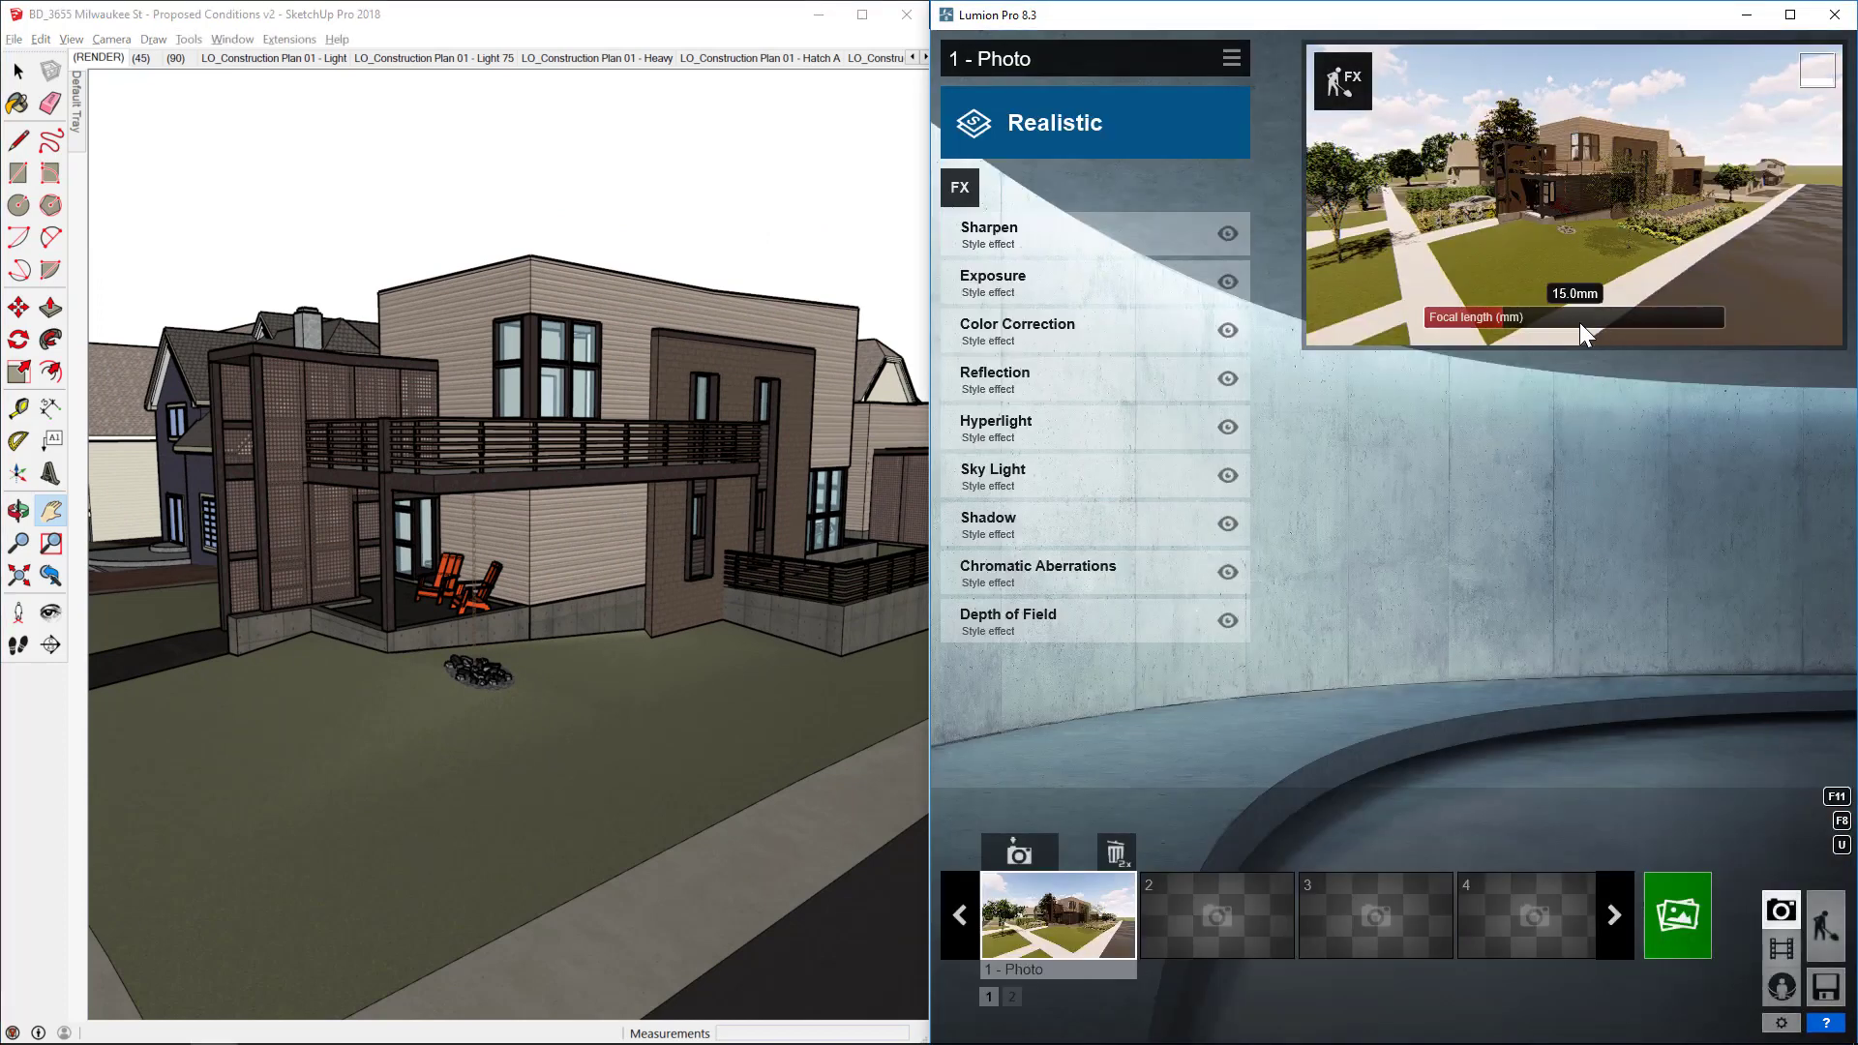
Set the photo camera's focal length to 35 mm.
{"action": "left_click", "coordinate": [1506, 312]}
{"action": "key", "text": "BackSpace"}
{"action": "key", "text": "BackSpace"}
{"action": "key", "text": "BackSpace"}
{"action": "key", "text": "BackSpace"}
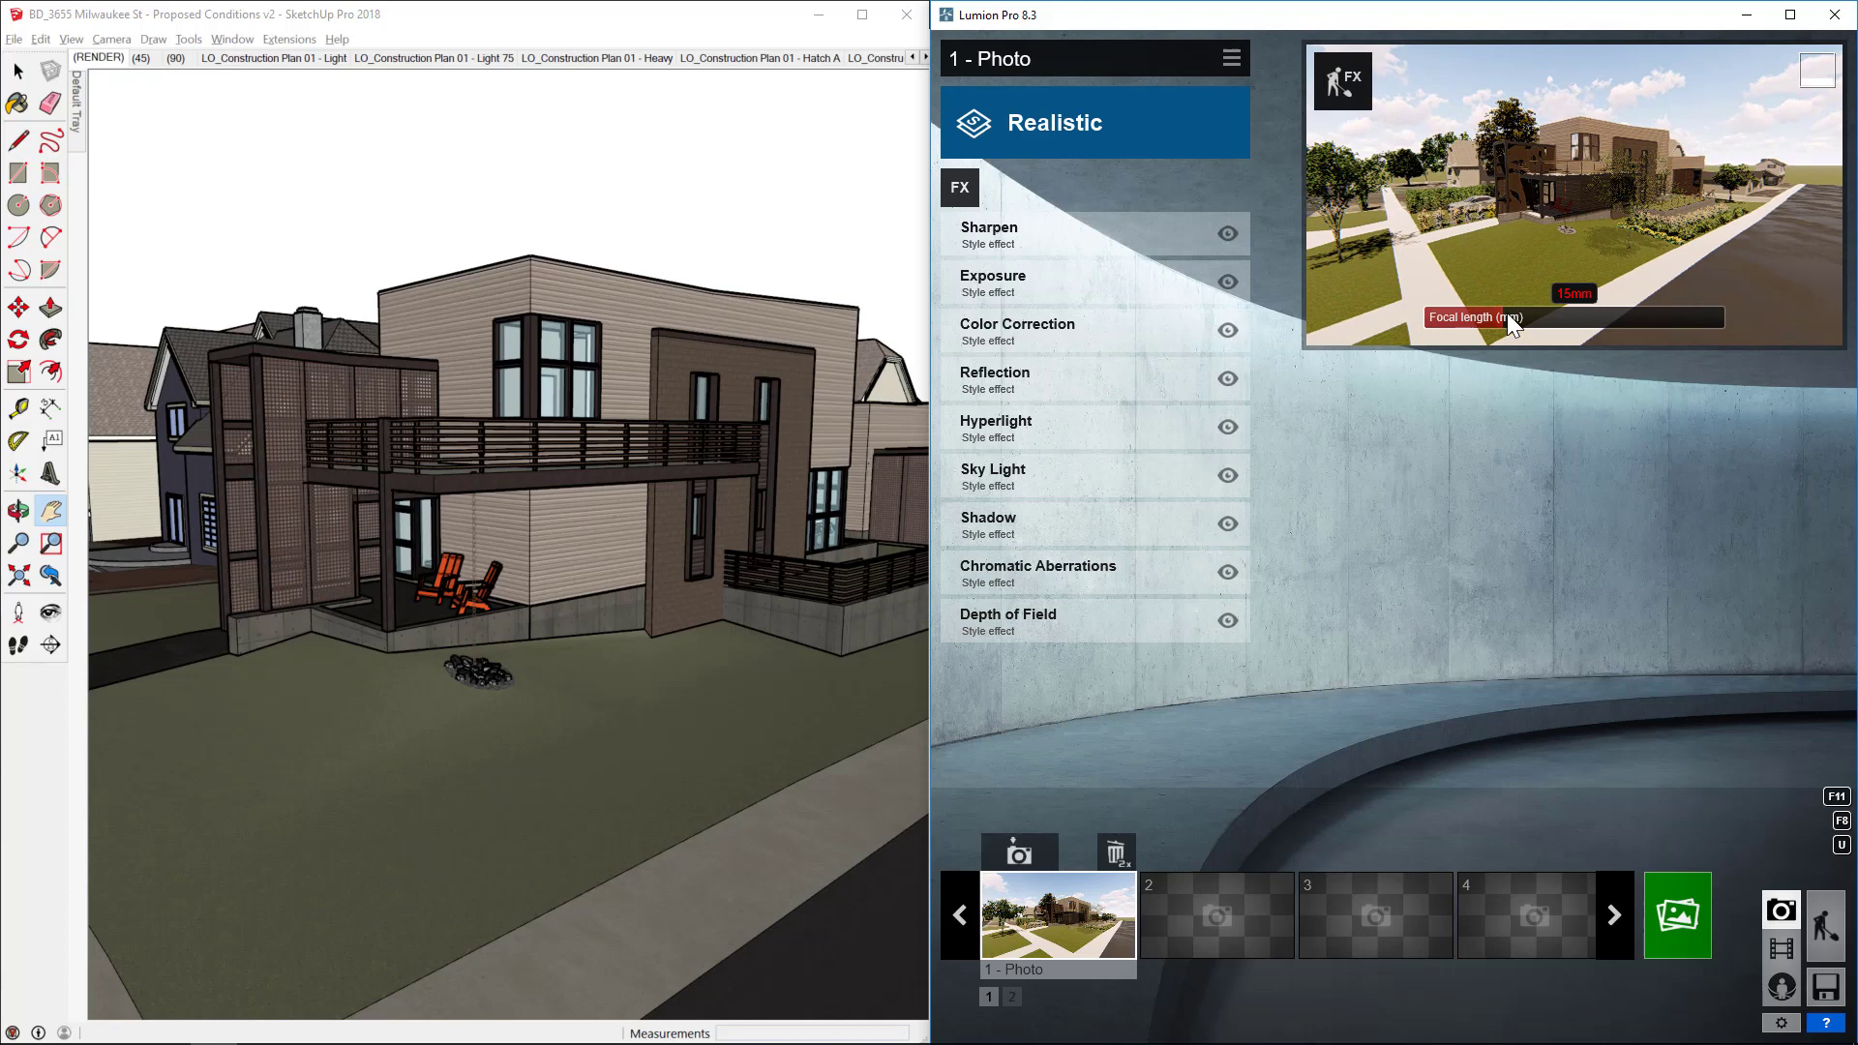
{"action": "type", "text": "35"}
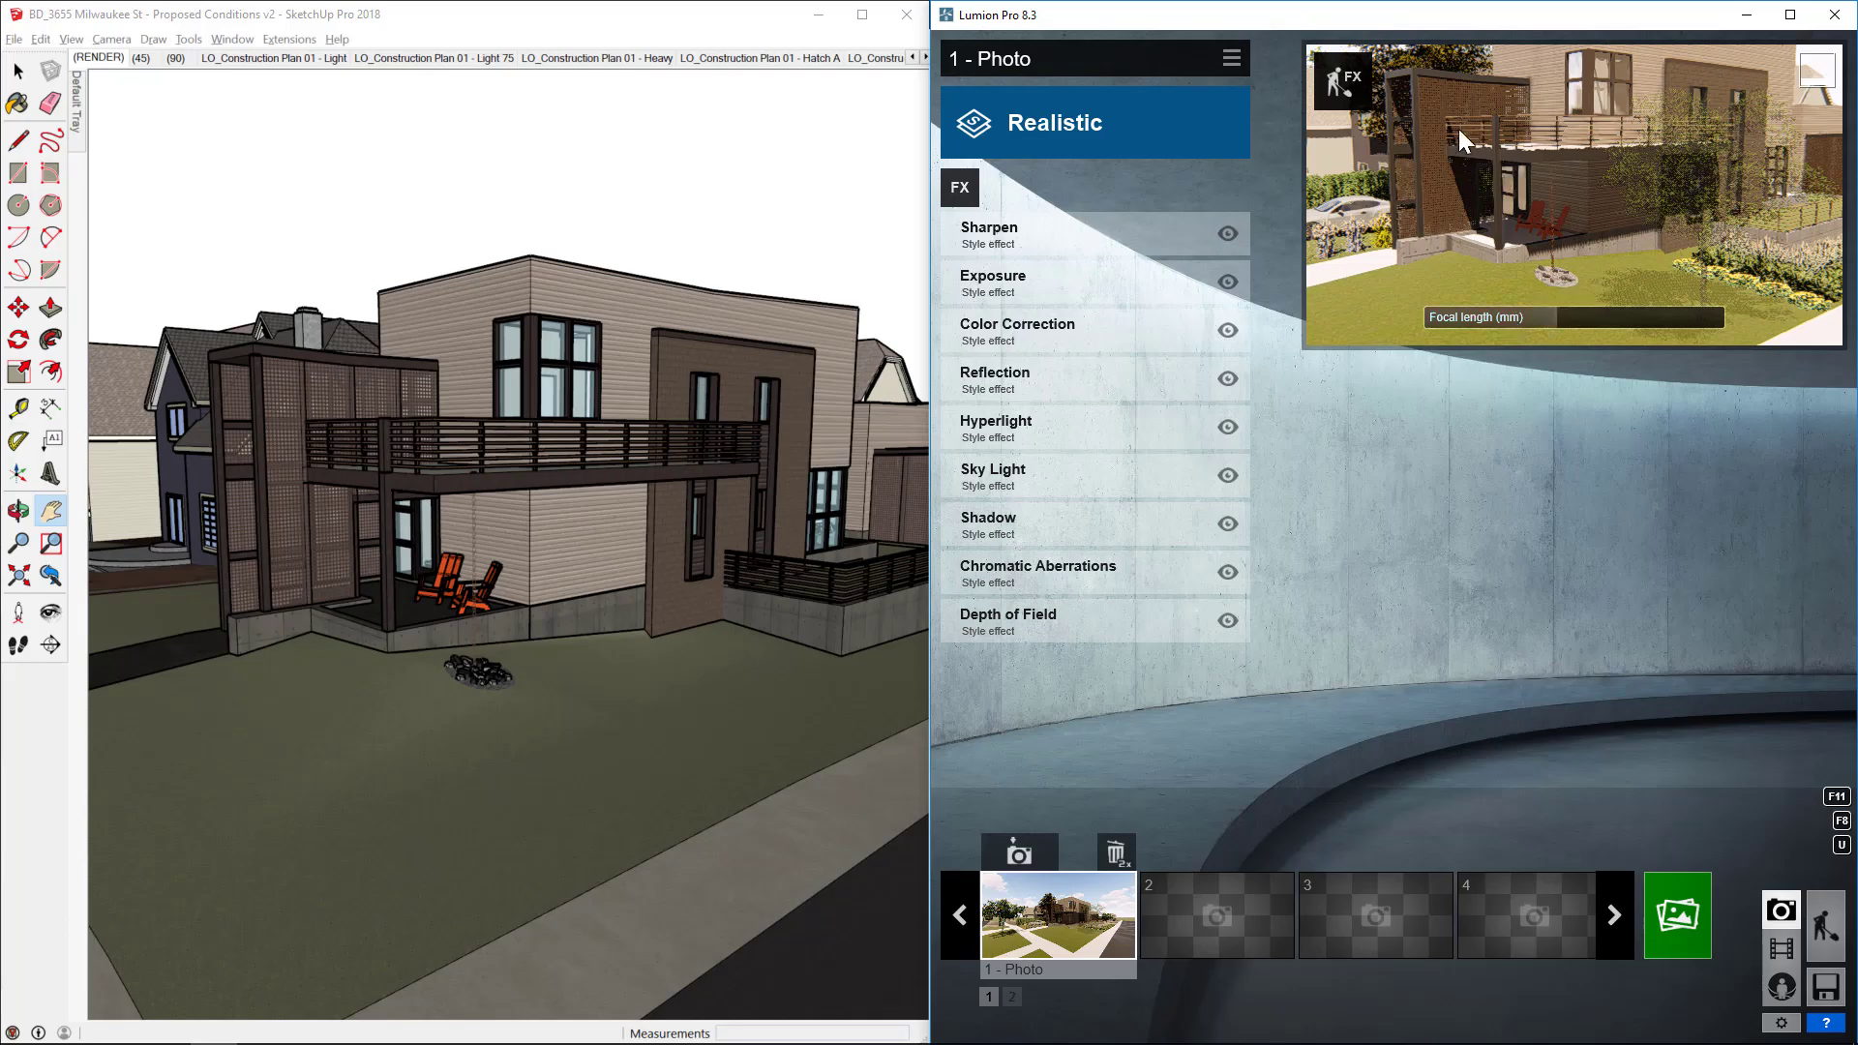
Return to Build with effects and reframe the entry porch and upper corner window through SketchUp's synced camera.
{"action": "left_click", "coordinate": [1357, 77]}
{"action": "mouse_move", "coordinate": [593, 714]}
{"action": "middle_mouse_down"}
{"action": "mouse_move", "coordinate": [531, 747]}
{"action": "mouse_move", "coordinate": [620, 753]}
{"action": "mouse_move", "coordinate": [643, 629]}
{"action": "middle_mouse_up"}
{"action": "mouse_move", "coordinate": [643, 629]}
{"action": "middle_mouse_down", "text": "shift"}
{"action": "mouse_move", "coordinate": [655, 572]}
{"action": "mouse_move", "coordinate": [505, 505]}
{"action": "mouse_move", "coordinate": [1040, 401]}
{"action": "mouse_move", "coordinate": [539, 366]}
{"action": "mouse_move", "coordinate": [310, 429]}
{"action": "middle_mouse_up", "text": "shift"}
{"action": "scroll", "coordinate": [648, 569], "scroll_direction": "down", "scroll_amount": 3}
{"action": "scroll", "coordinate": [584, 543], "scroll_direction": "up", "scroll_amount": 3}
{"action": "scroll", "coordinate": [543, 518], "scroll_direction": "up", "scroll_amount": 2}
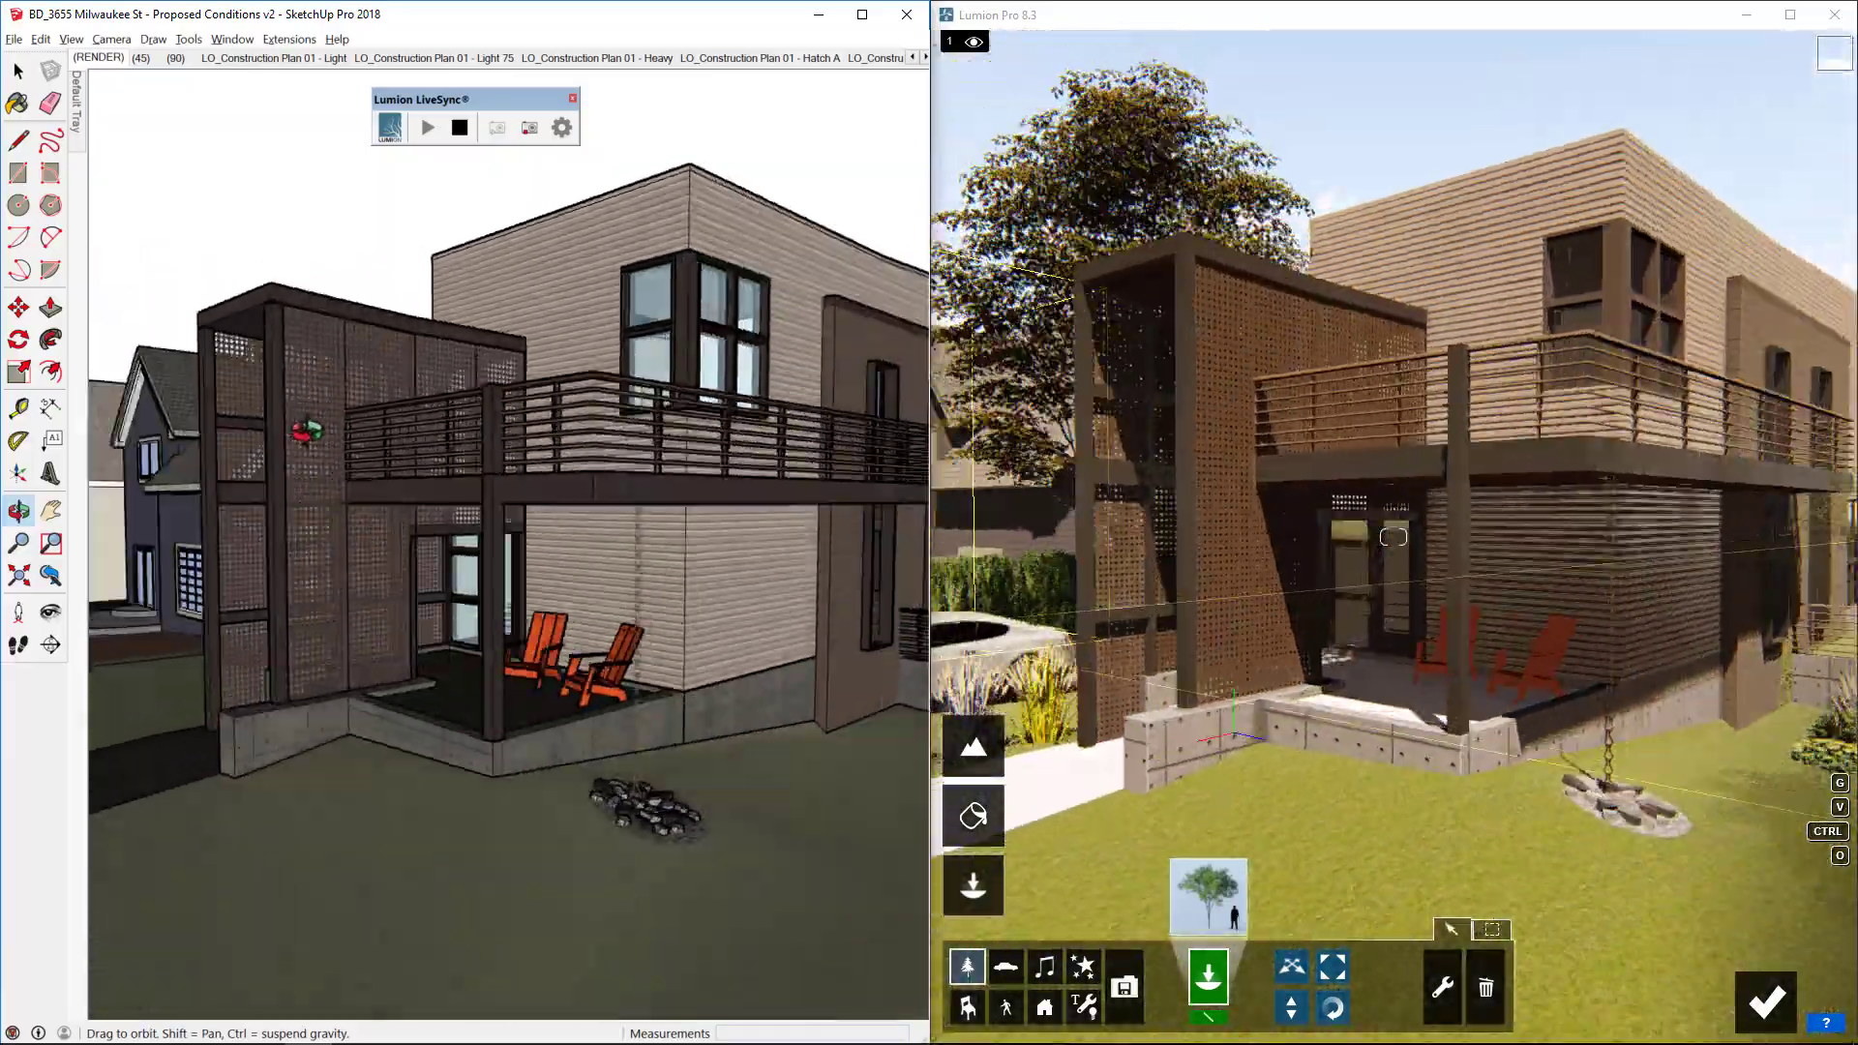
{"action": "scroll", "coordinate": [595, 509], "scroll_direction": "up", "scroll_amount": 1}
{"action": "middle_click_drag", "start_coordinate": [594, 509], "coordinate": [483, 528], "text": "shift"}
{"action": "scroll", "coordinate": [596, 510], "scroll_direction": "down", "scroll_amount": 2}
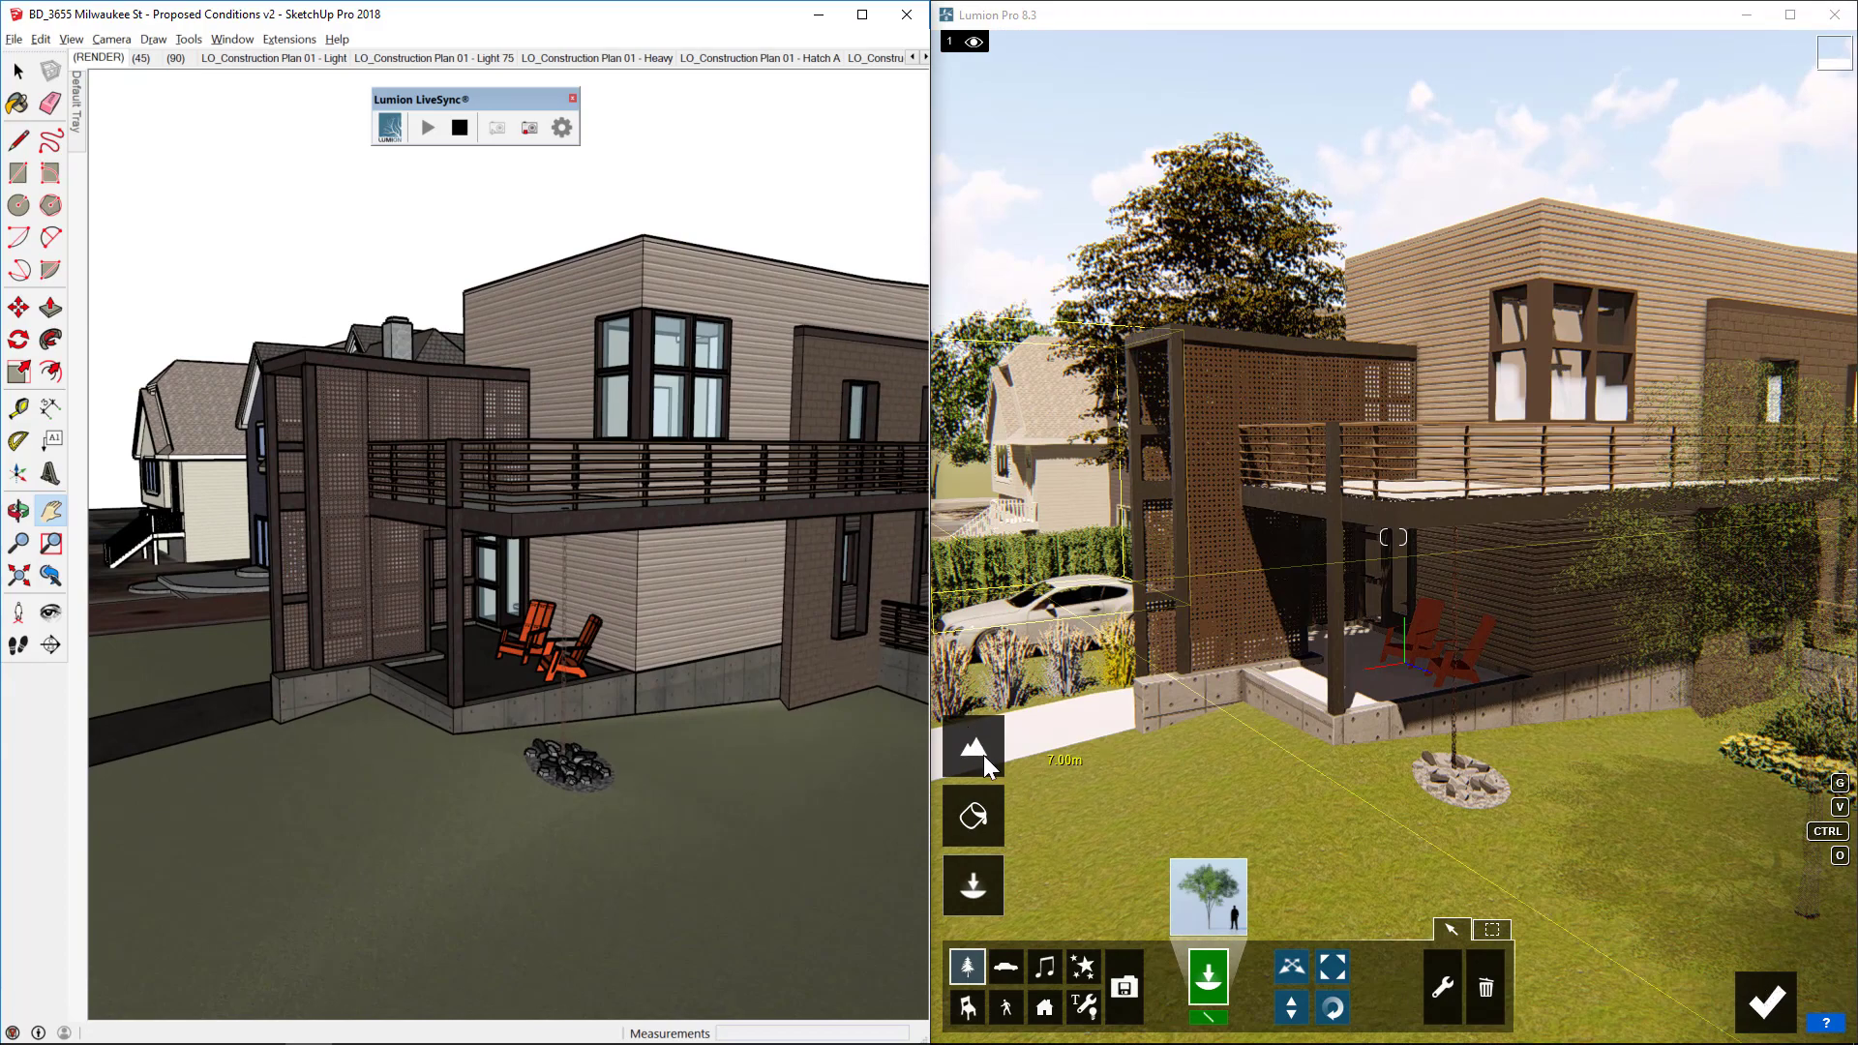
Open the roof slab above the perforated entry screen for editing in SketchUp and select all its geometry.
{"action": "middle_click_drag", "start_coordinate": [223, 481], "coordinate": [766, 462]}
{"action": "scroll", "coordinate": [620, 464], "scroll_direction": "up", "scroll_amount": 5}
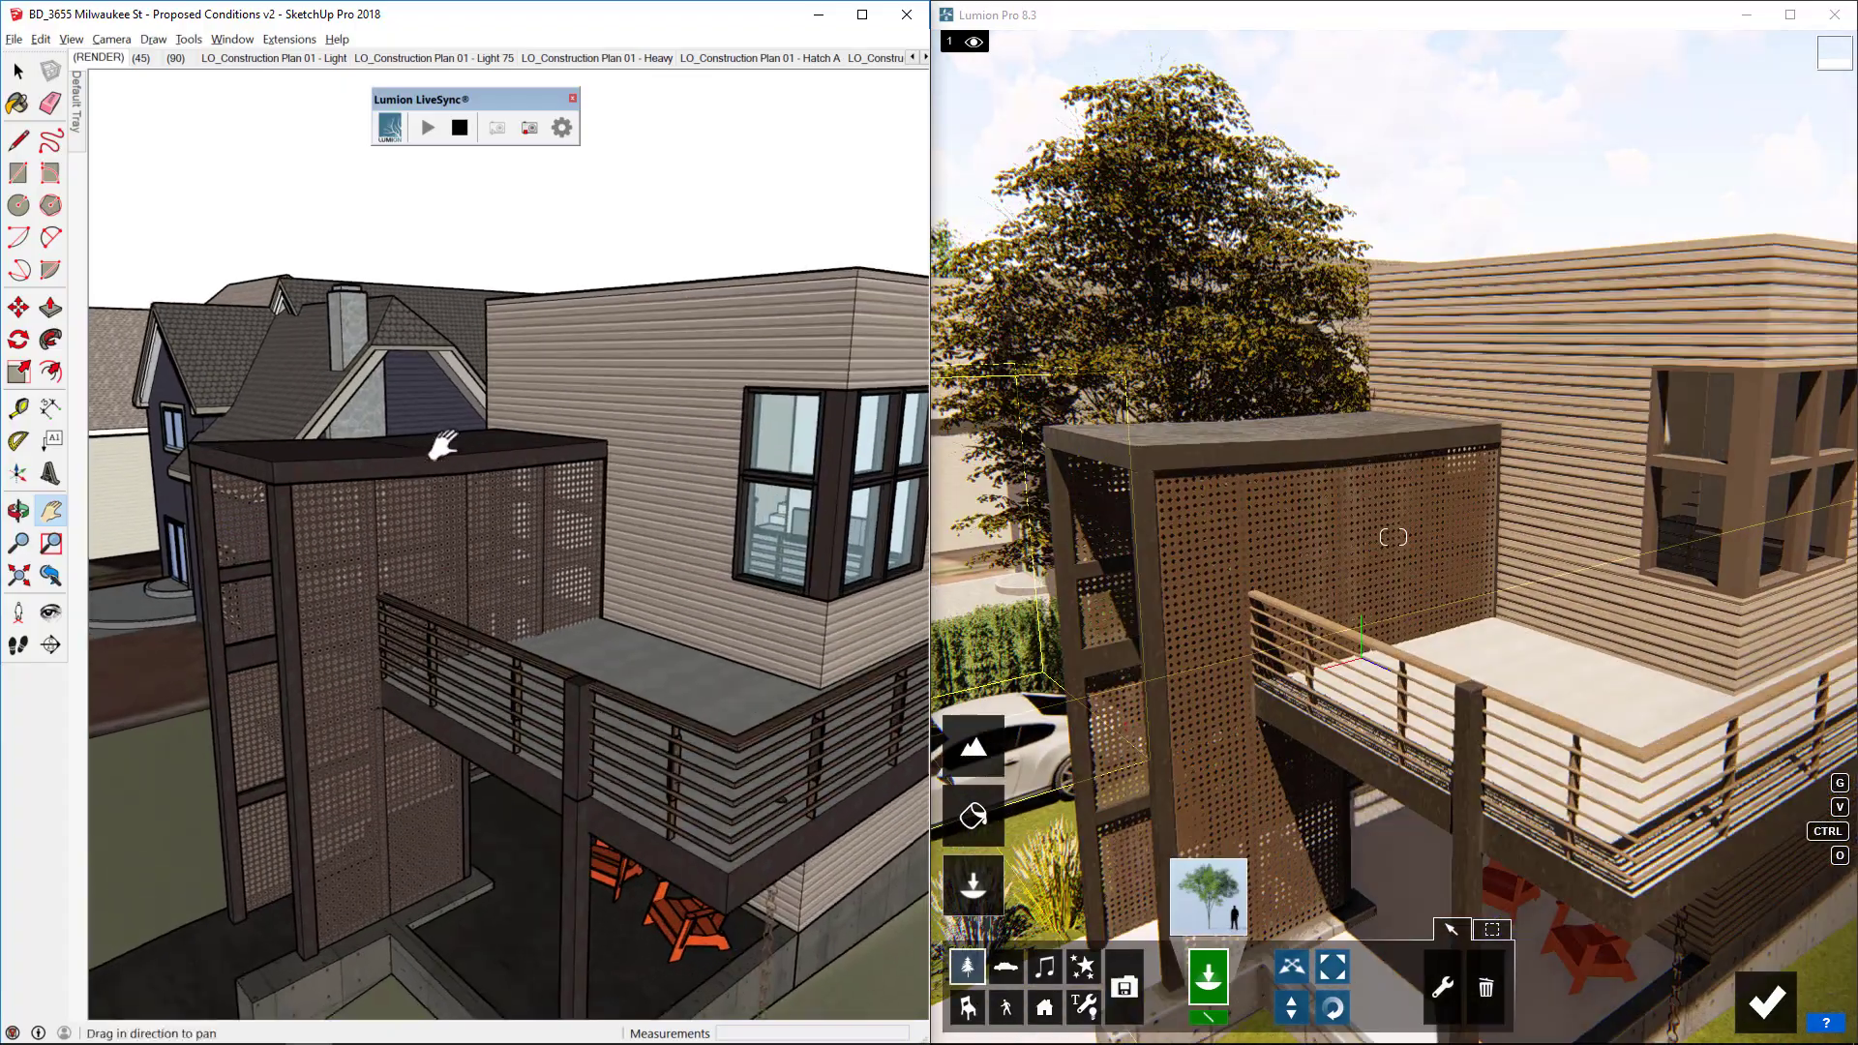
{"action": "scroll", "coordinate": [375, 438], "scroll_direction": "up", "scroll_amount": 5}
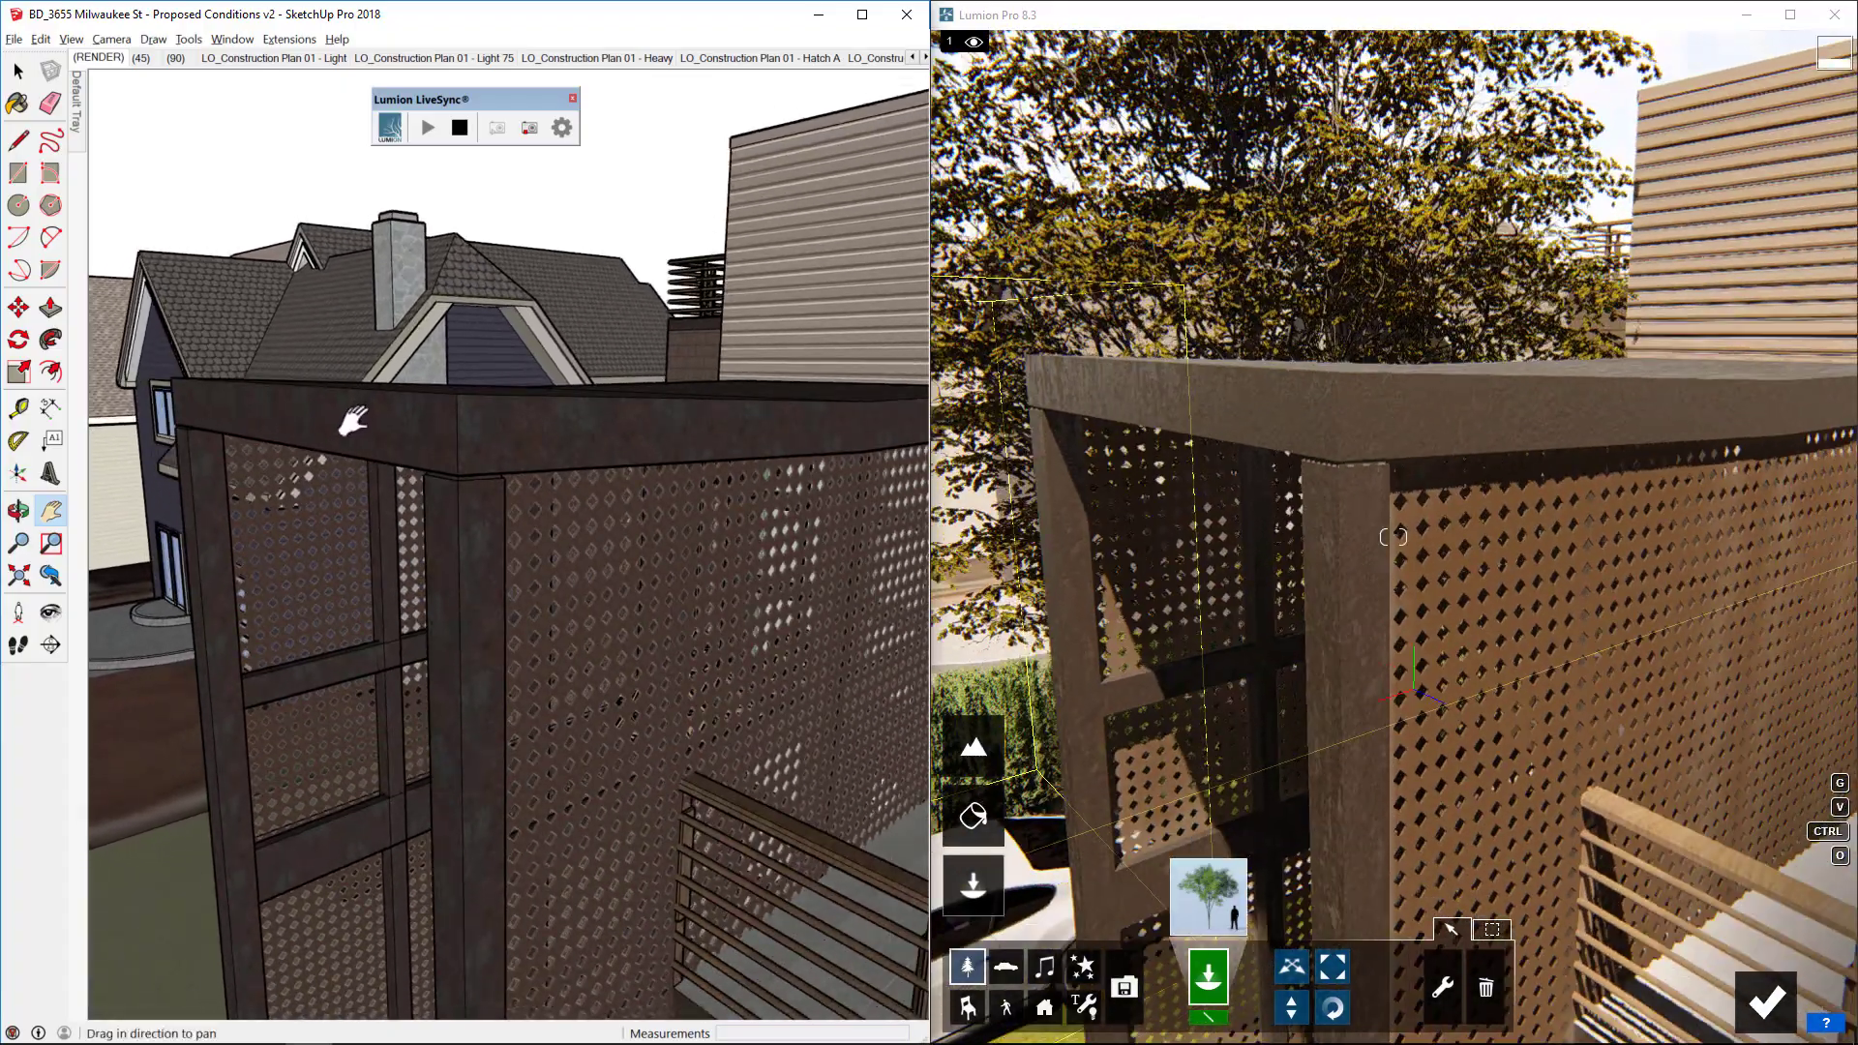
{"action": "key", "text": "space"}
{"action": "scroll", "coordinate": [357, 412], "scroll_direction": "up", "scroll_amount": 2}
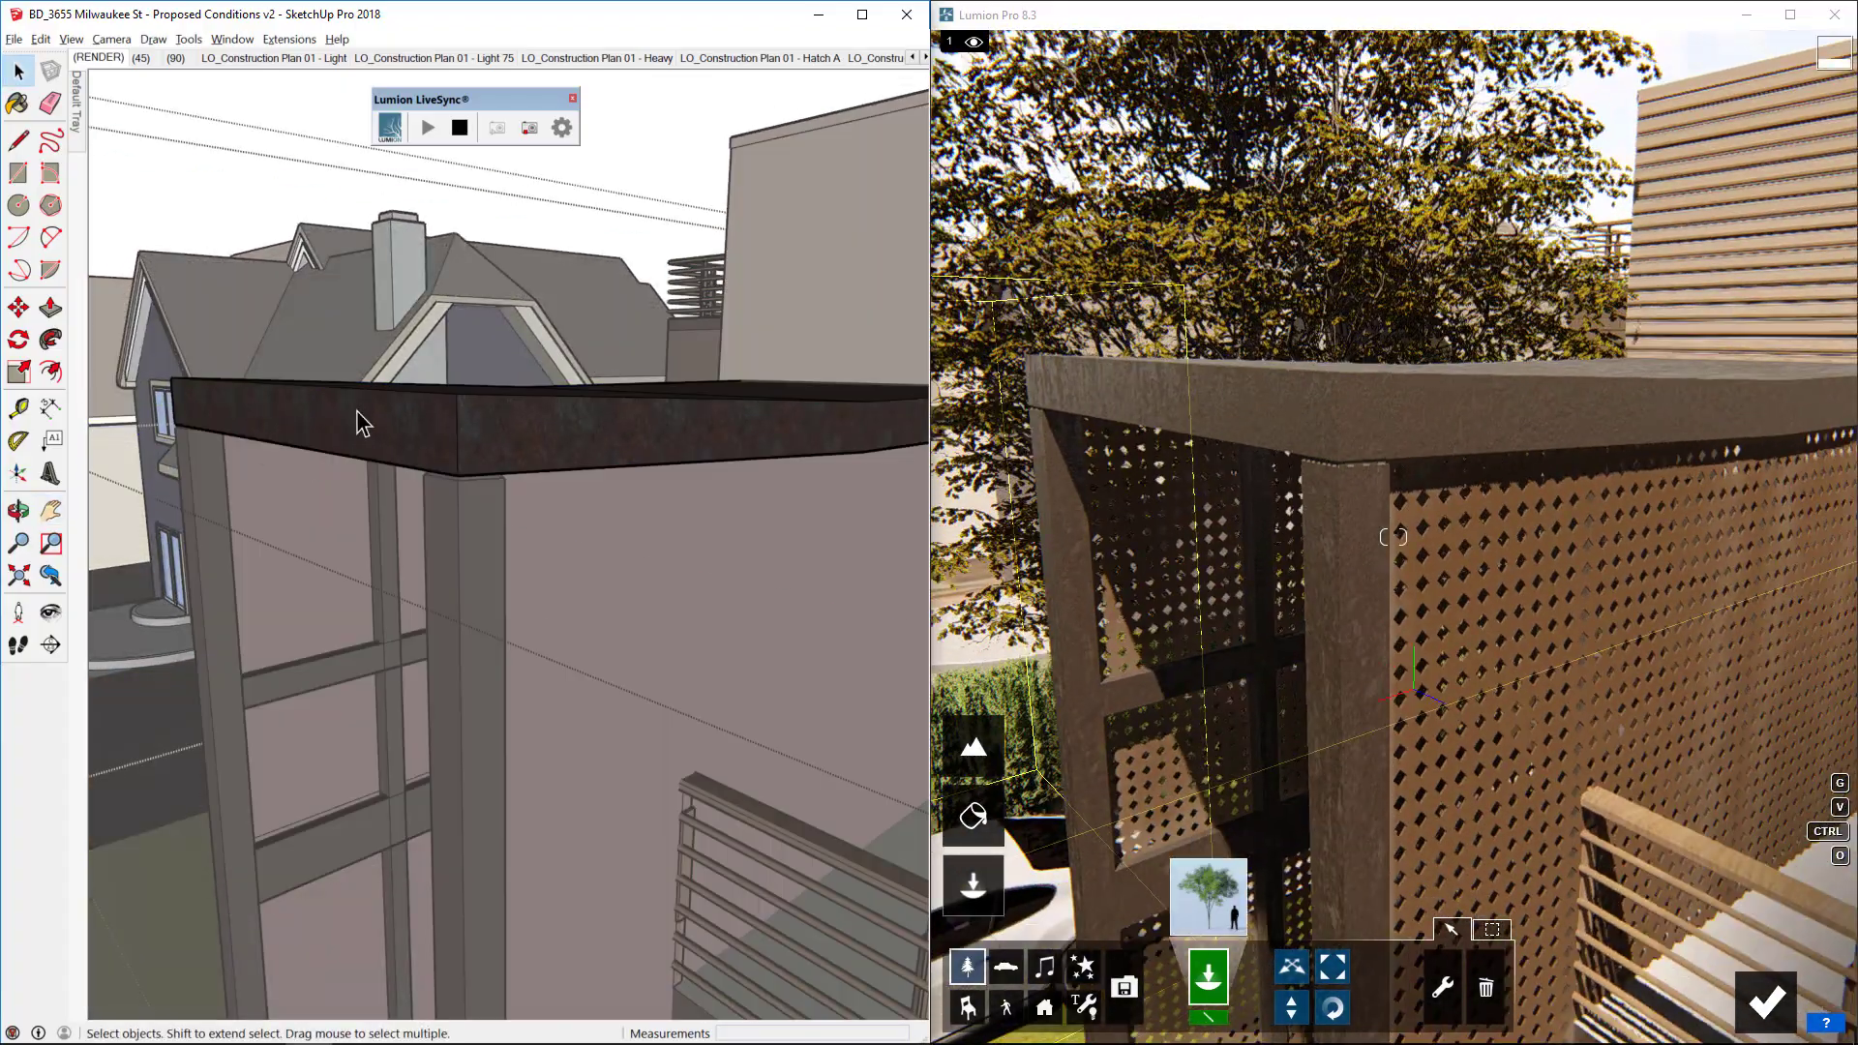
{"action": "key", "text": "ctrl+a"}
{"action": "key", "text": "h"}
{"action": "middle_click_drag", "start_coordinate": [482, 445], "coordinate": [654, 718]}
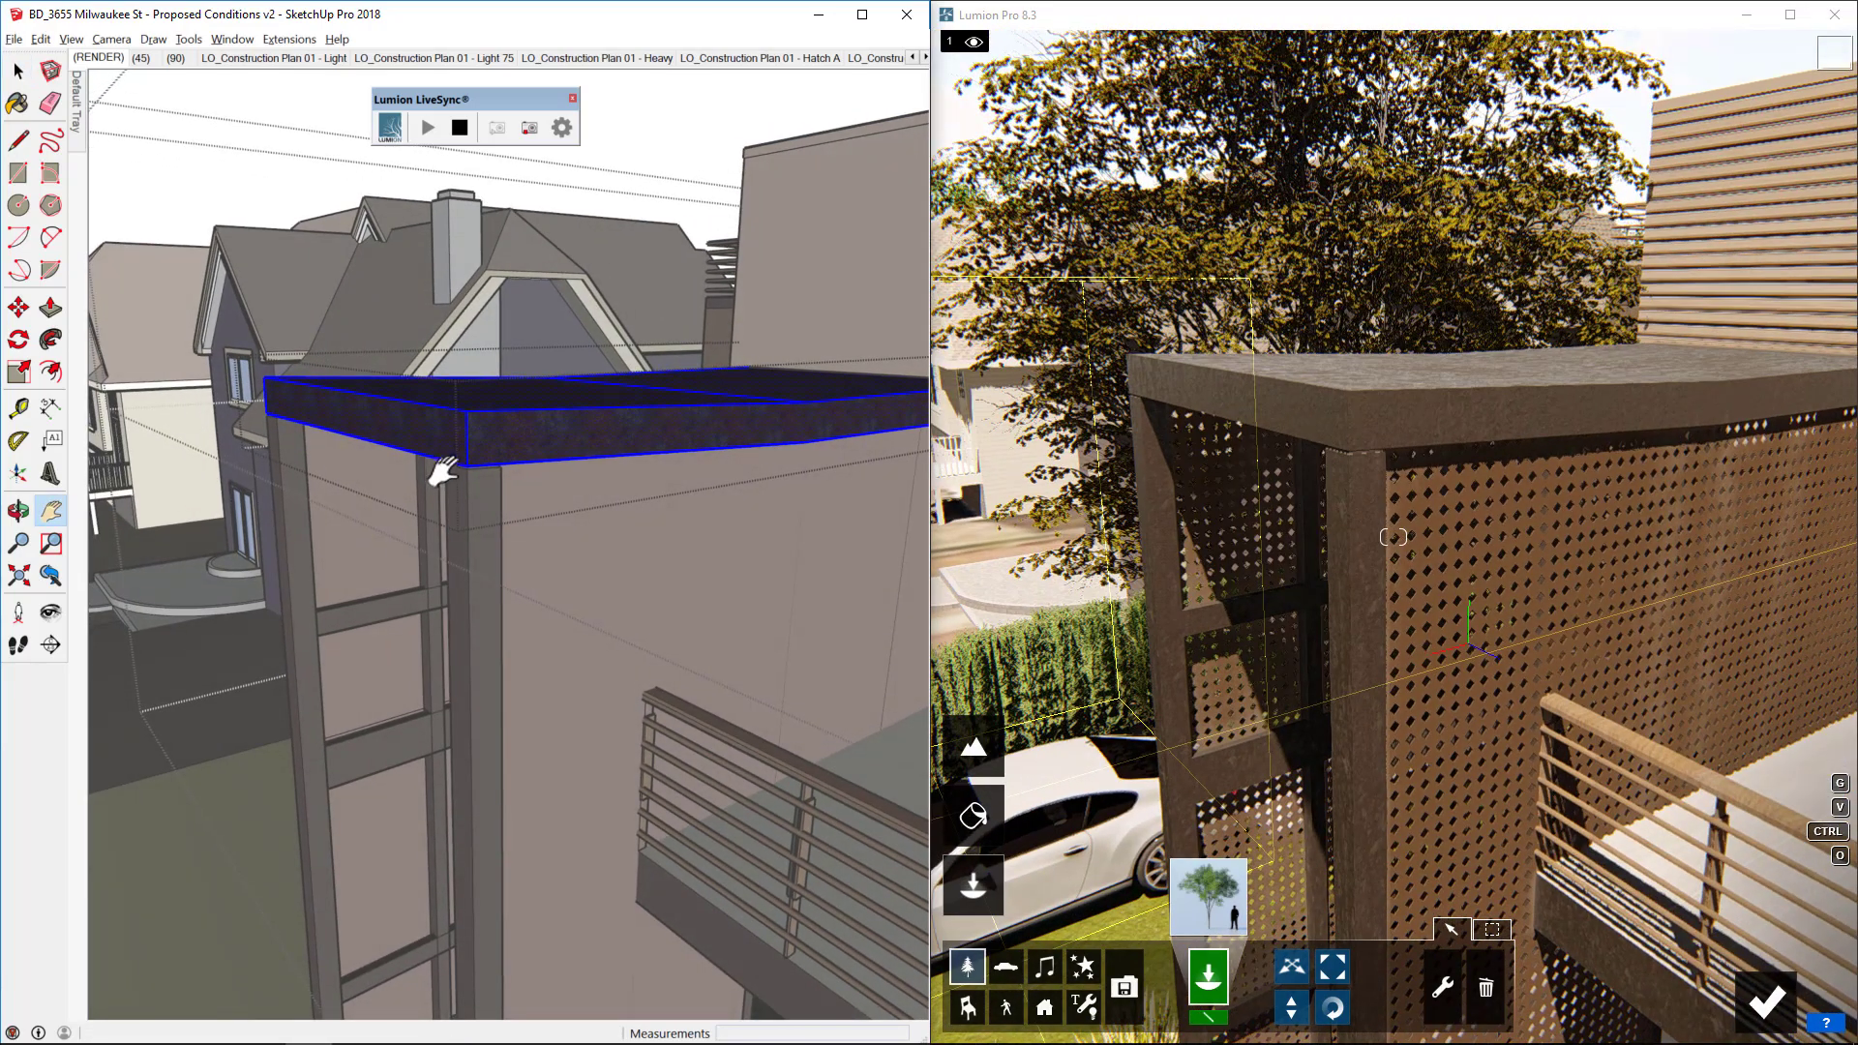
Push/Pull the end face of the entry screen's roof slab outward by 36 inches.
{"action": "key", "text": "p"}
{"action": "left_click_drag", "start_coordinate": [432, 457], "coordinate": [353, 496]}
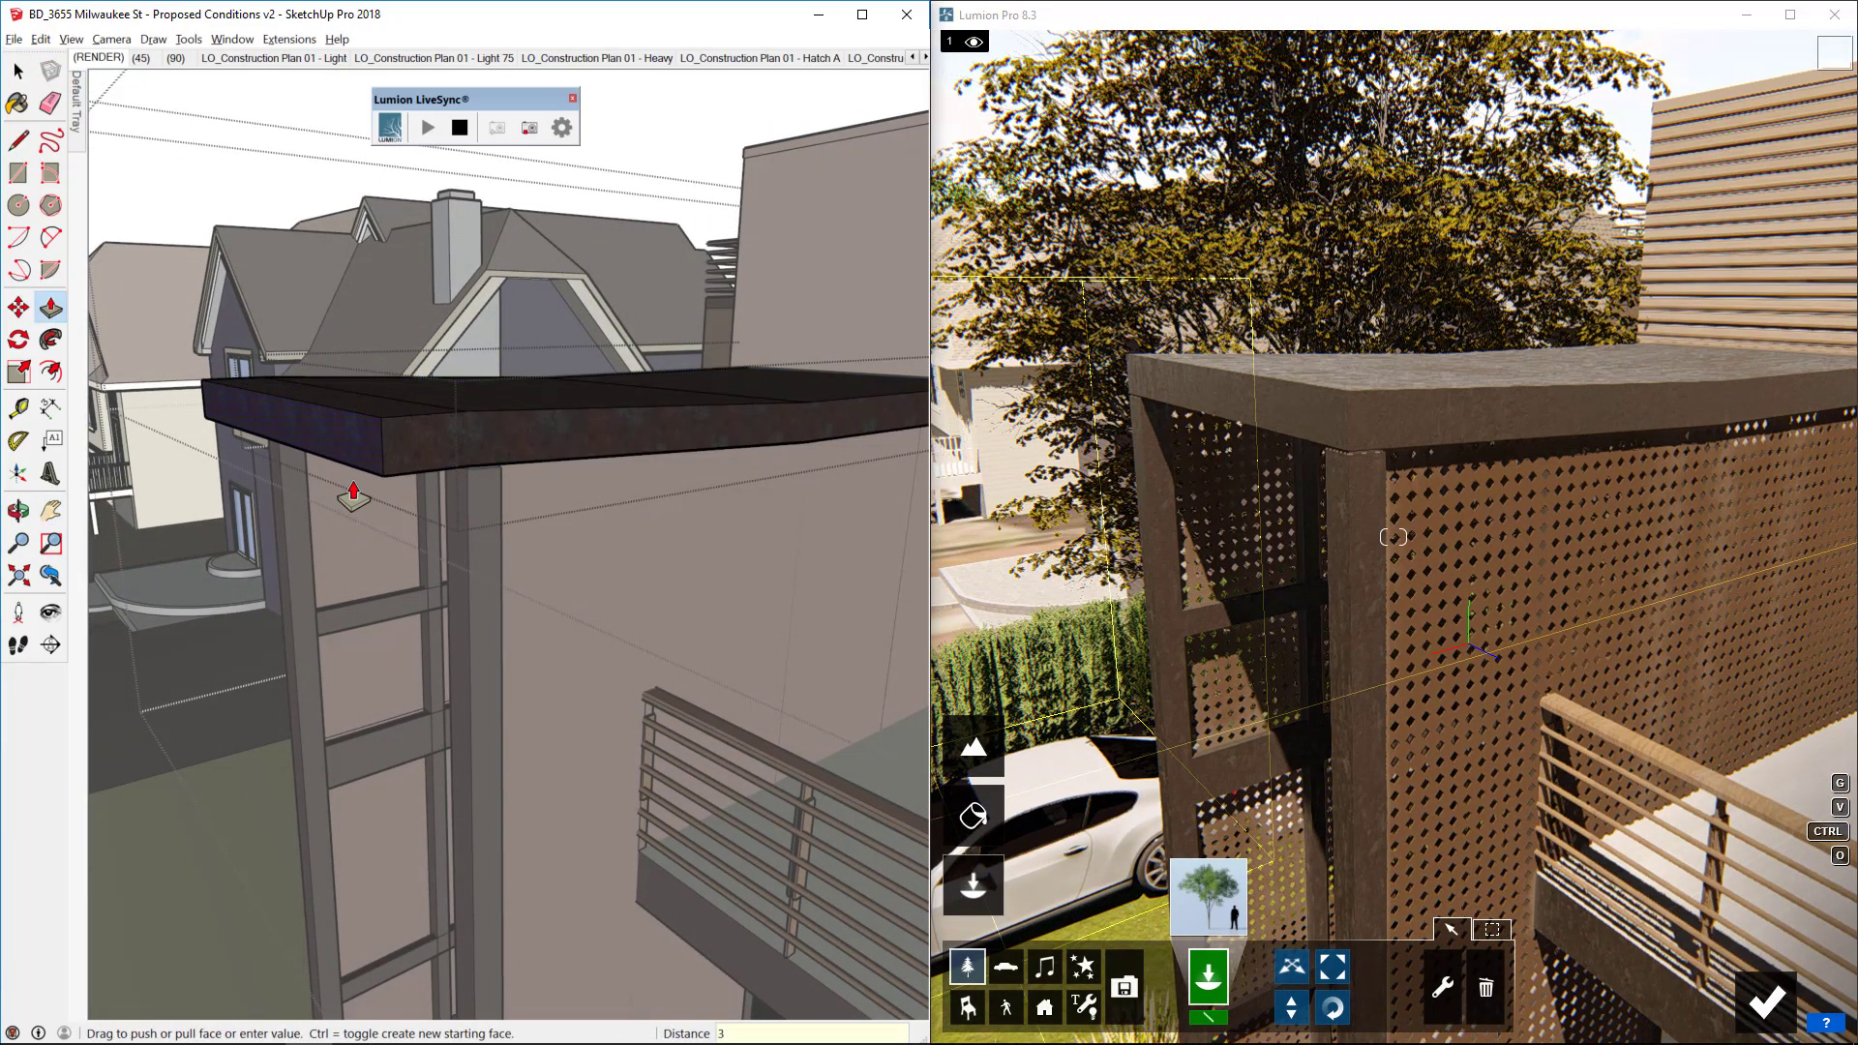
{"action": "type", "text": "36"}
{"action": "key", "text": "Return"}
{"action": "scroll", "coordinate": [484, 465], "scroll_direction": "down", "scroll_amount": 1}
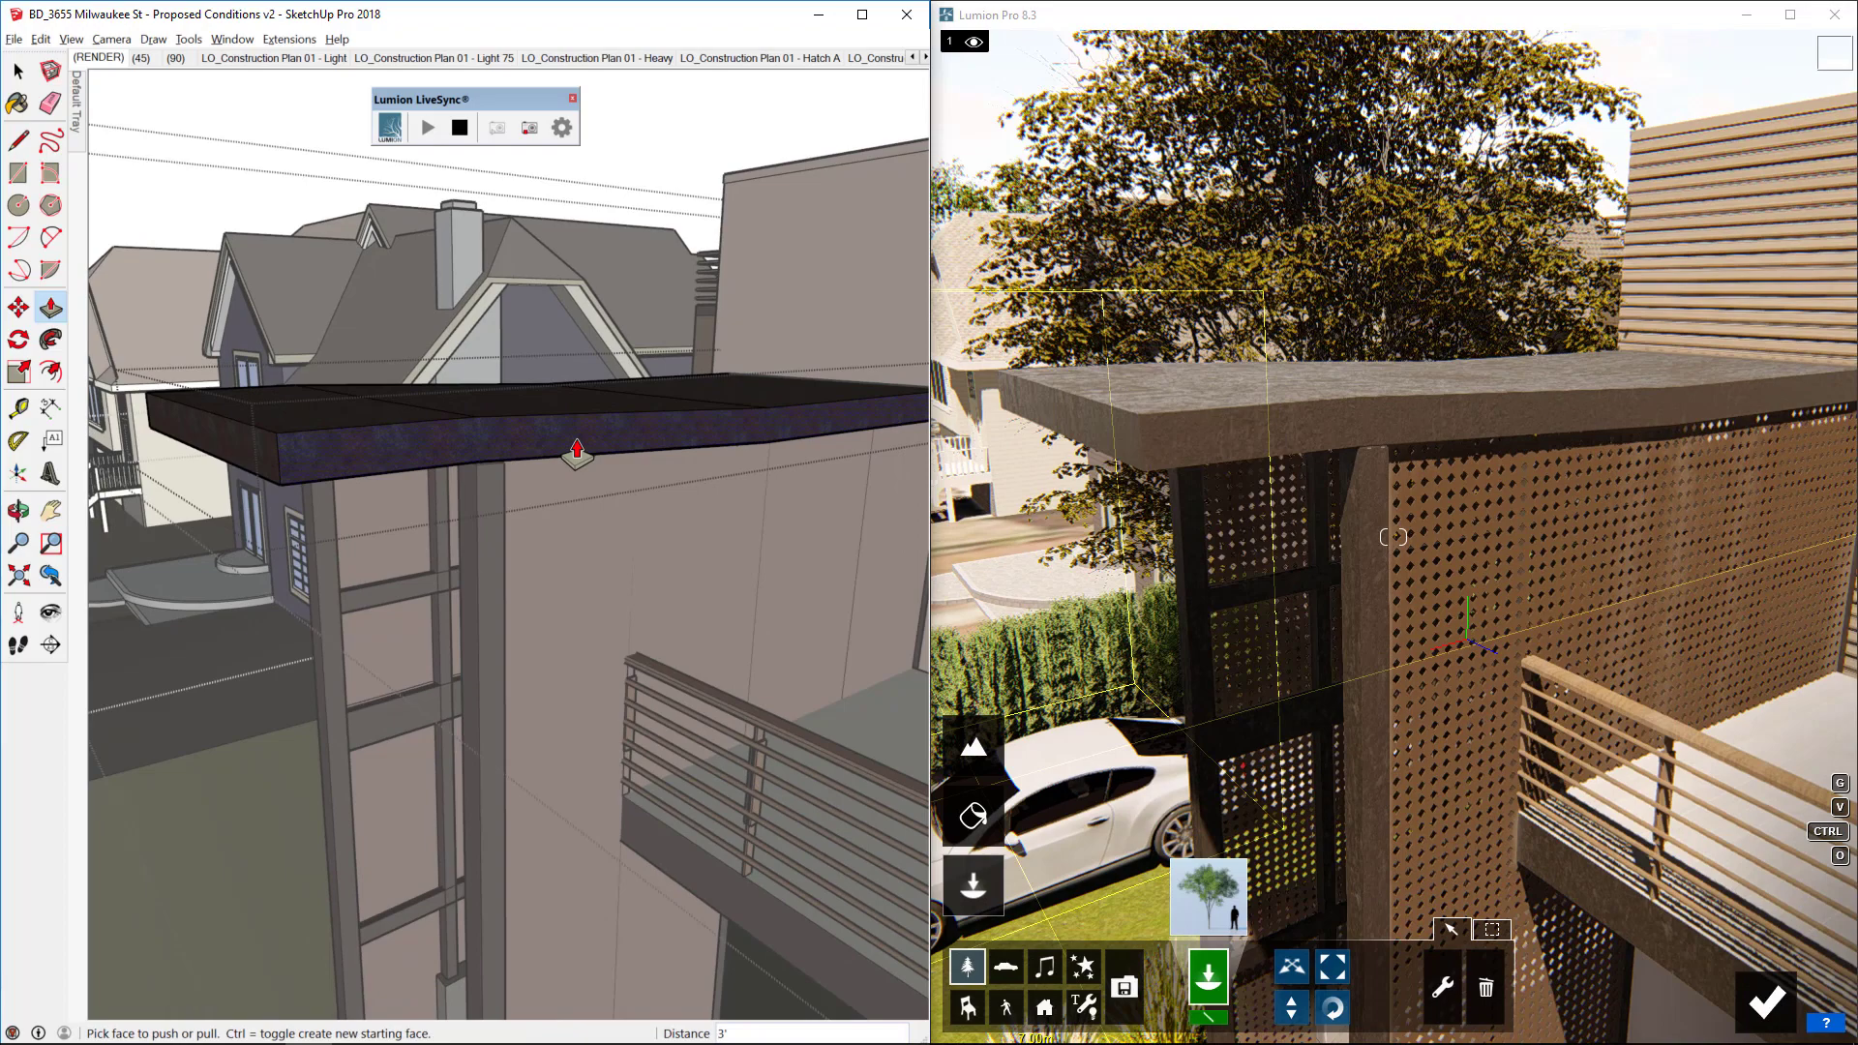
Try to move the end face of the extended entry roof slab, starting from its upper corner.
{"action": "scroll", "coordinate": [435, 470], "scroll_direction": "down", "scroll_amount": 2}
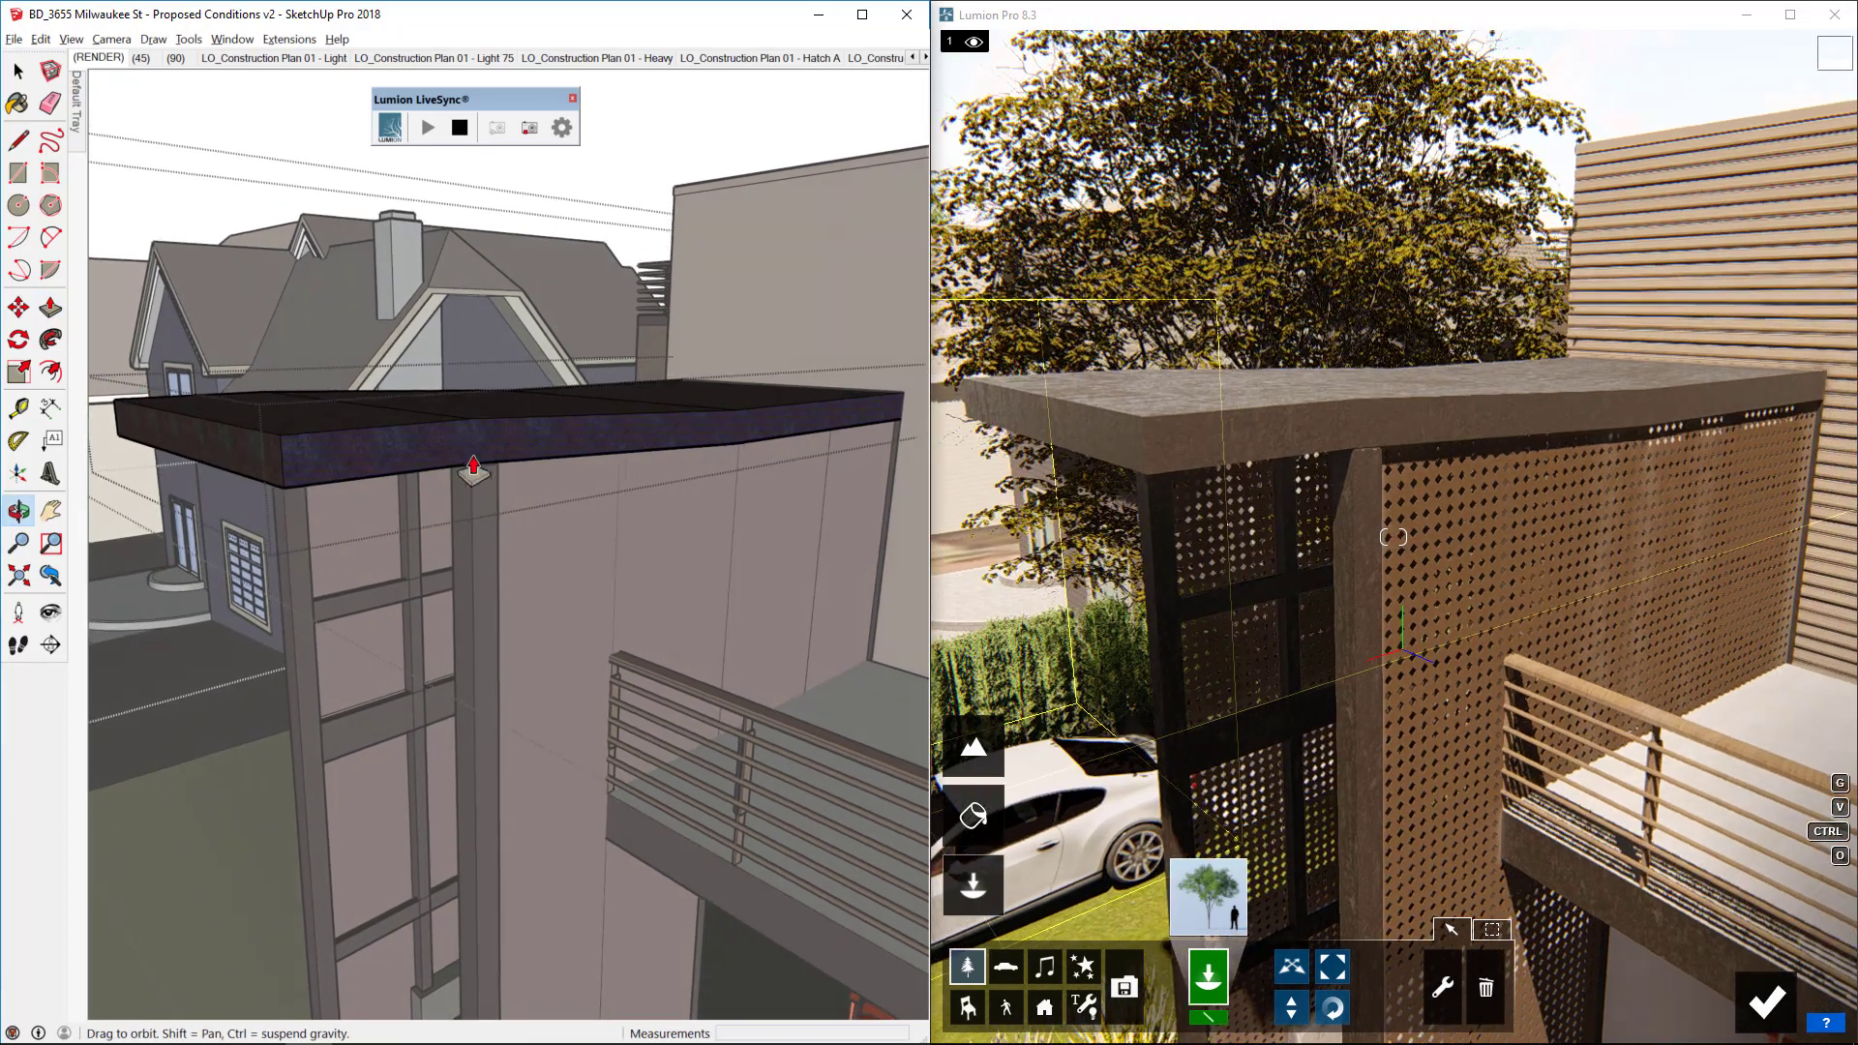
{"action": "scroll", "coordinate": [581, 416], "scroll_direction": "down", "scroll_amount": 1}
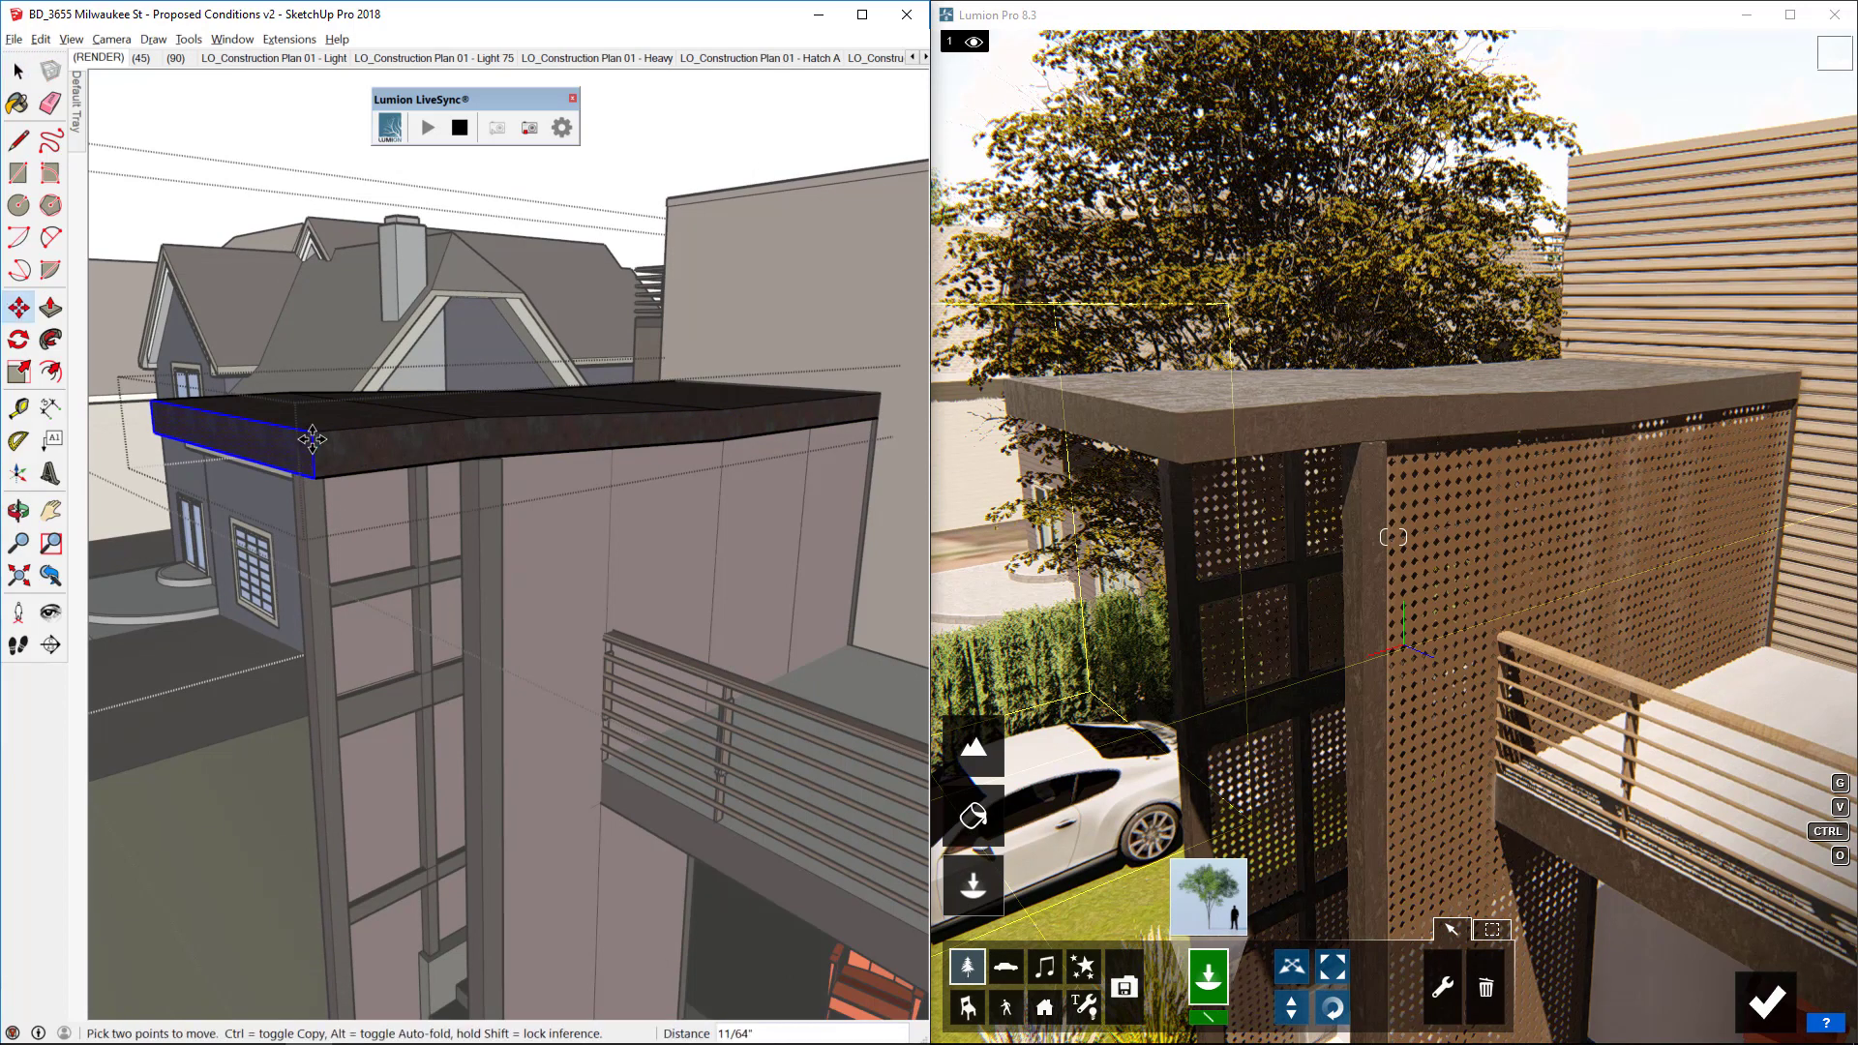
{"action": "middle_click_drag", "start_coordinate": [324, 435], "coordinate": [353, 493]}
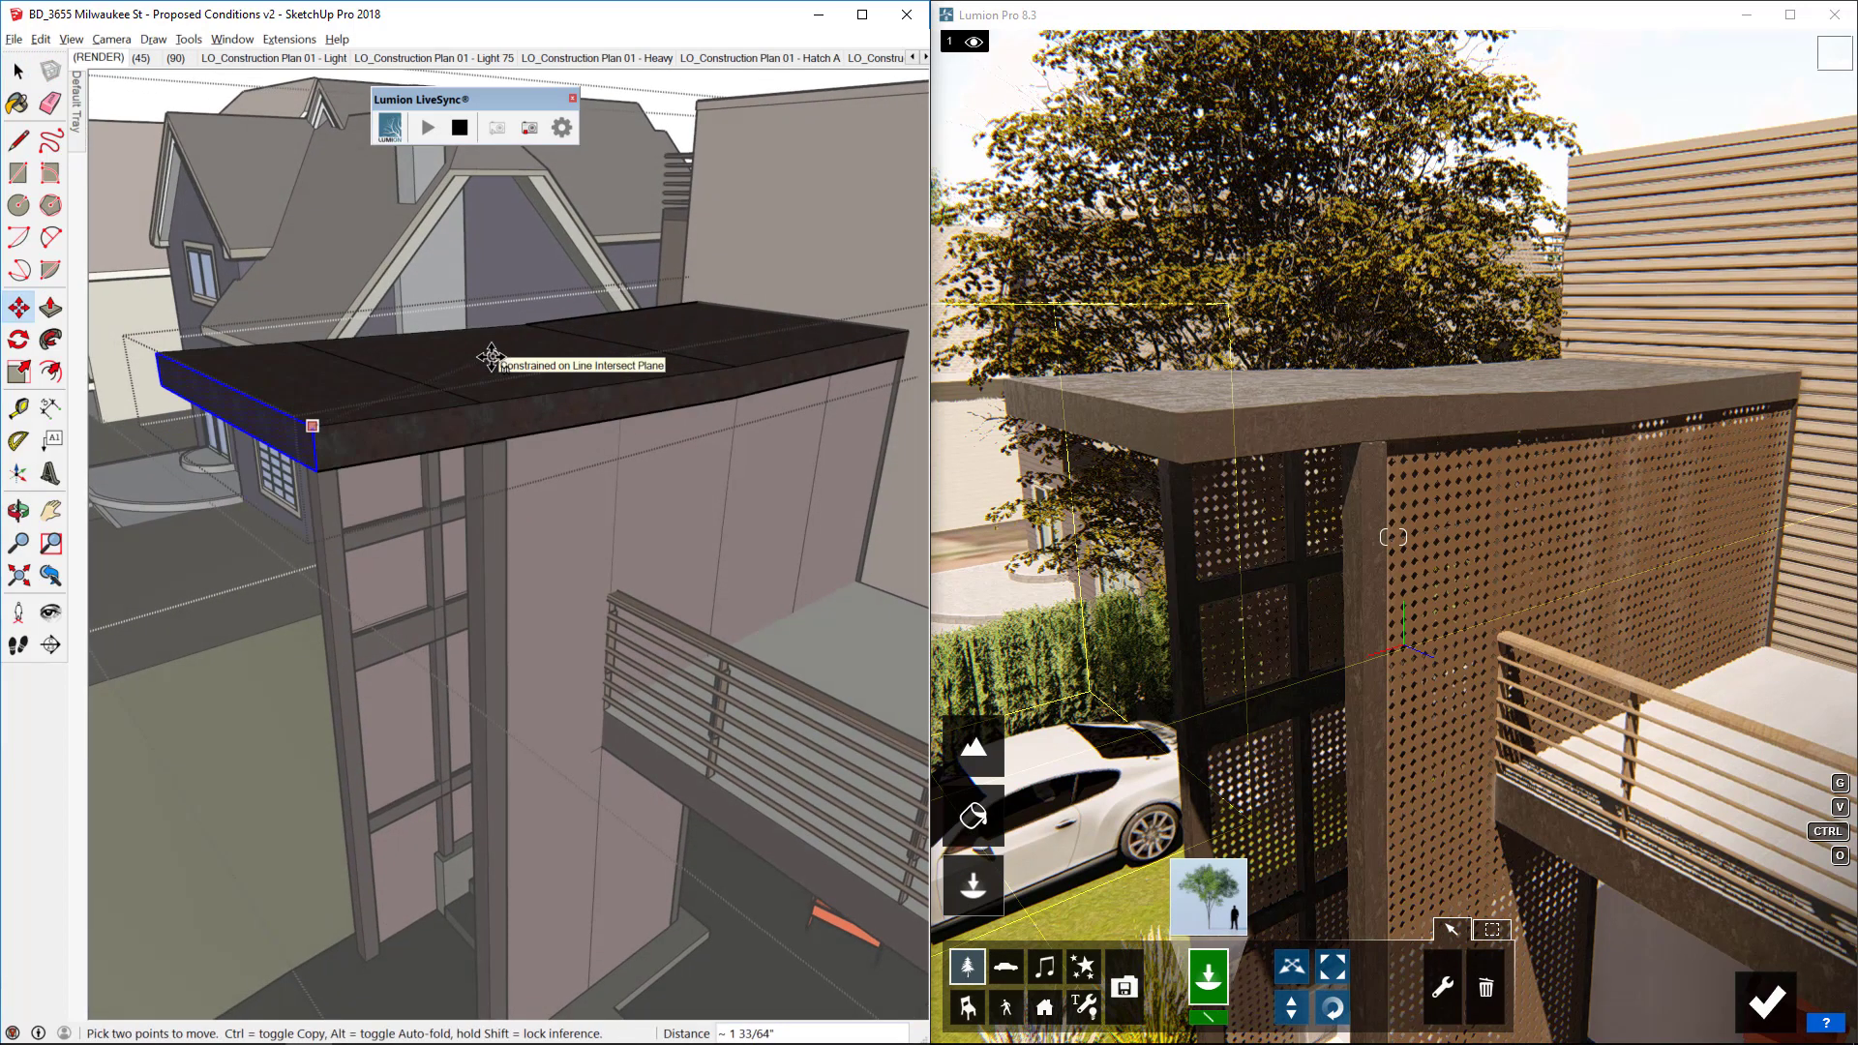
{"action": "left_click", "coordinate": [497, 358]}
{"action": "key", "text": "e"}
Open the nested upper window unit beside the corner post of the house's corner window for editing.
{"action": "mouse_move", "coordinate": [463, 371]}
{"action": "middle_mouse_down"}
{"action": "mouse_move", "coordinate": [531, 360]}
{"action": "mouse_move", "coordinate": [445, 249]}
{"action": "mouse_move", "coordinate": [506, 158]}
{"action": "mouse_move", "coordinate": [652, 150]}
{"action": "mouse_move", "coordinate": [656, 225]}
{"action": "mouse_move", "coordinate": [714, 315]}
{"action": "mouse_move", "coordinate": [378, 416]}
{"action": "mouse_move", "coordinate": [774, 399]}
{"action": "middle_mouse_up"}
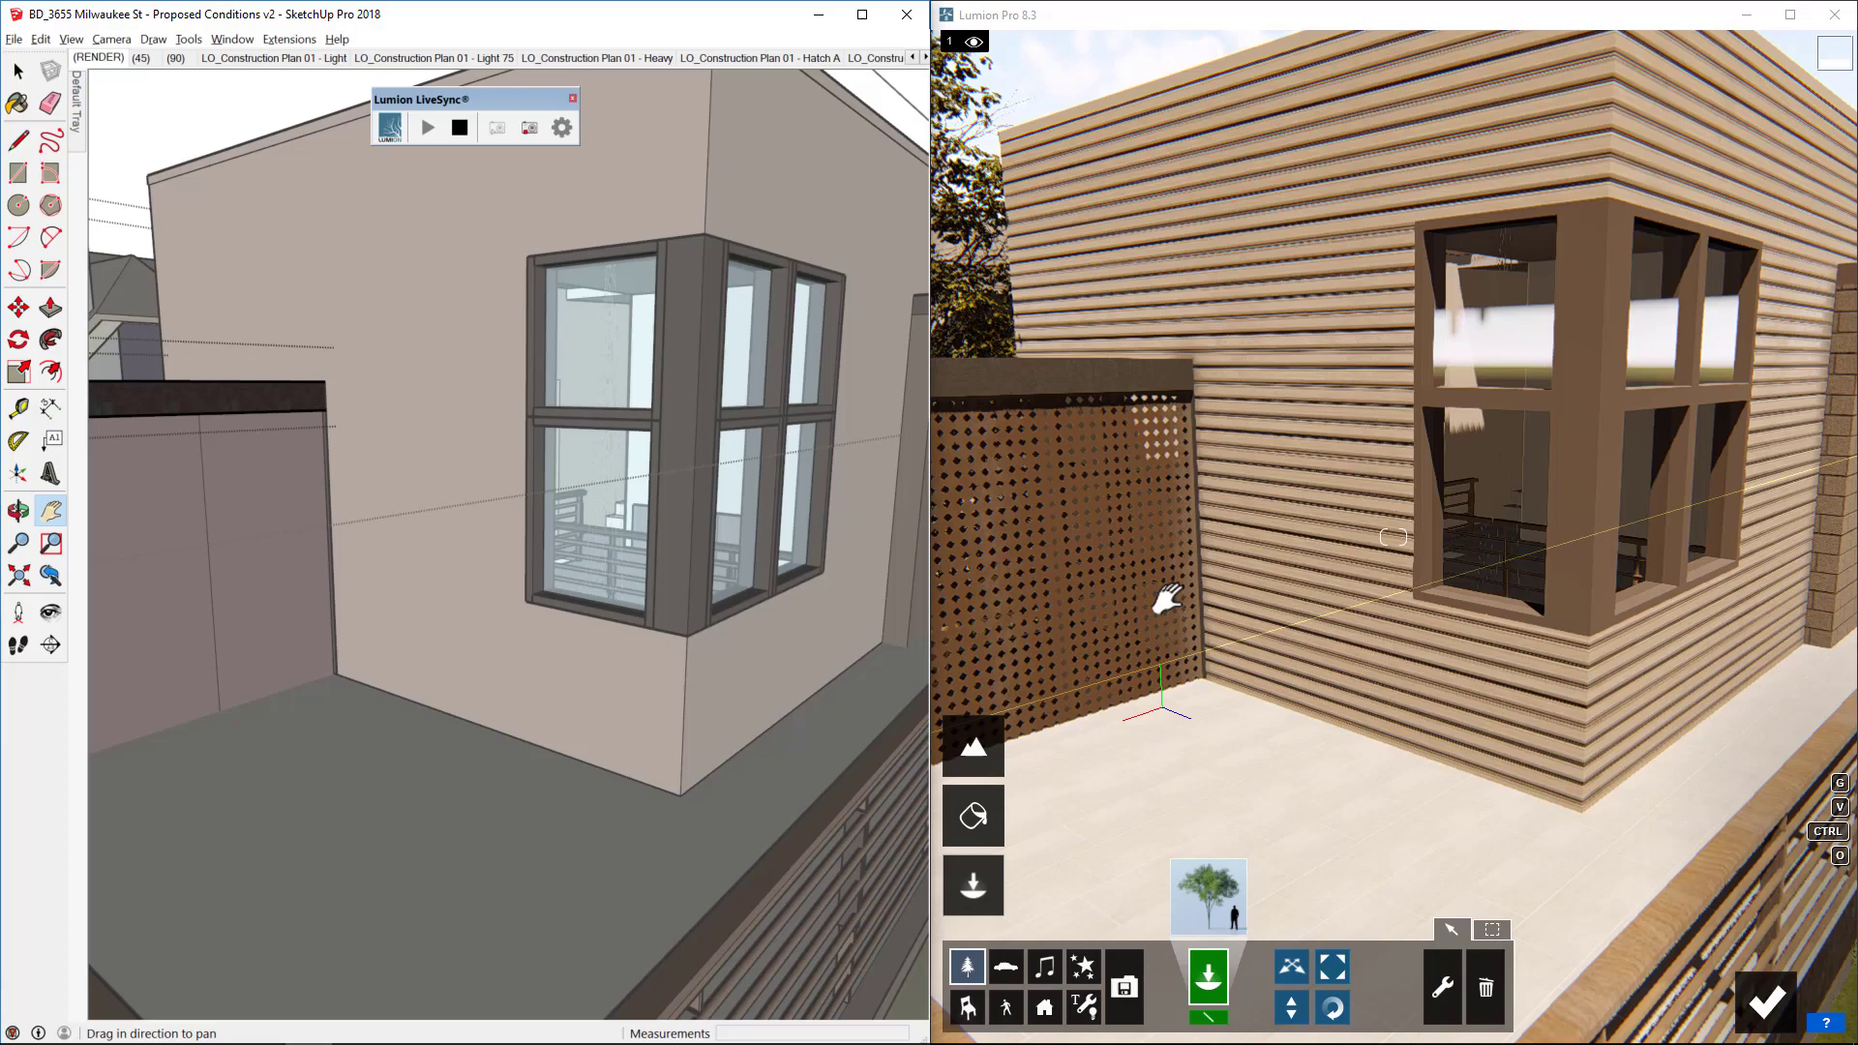
{"action": "middle_click_drag", "start_coordinate": [716, 387], "coordinate": [596, 387]}
{"action": "middle_click_drag", "start_coordinate": [596, 388], "coordinate": [750, 416], "text": "shift"}
{"action": "scroll", "coordinate": [780, 406], "scroll_direction": "up", "scroll_amount": 3}
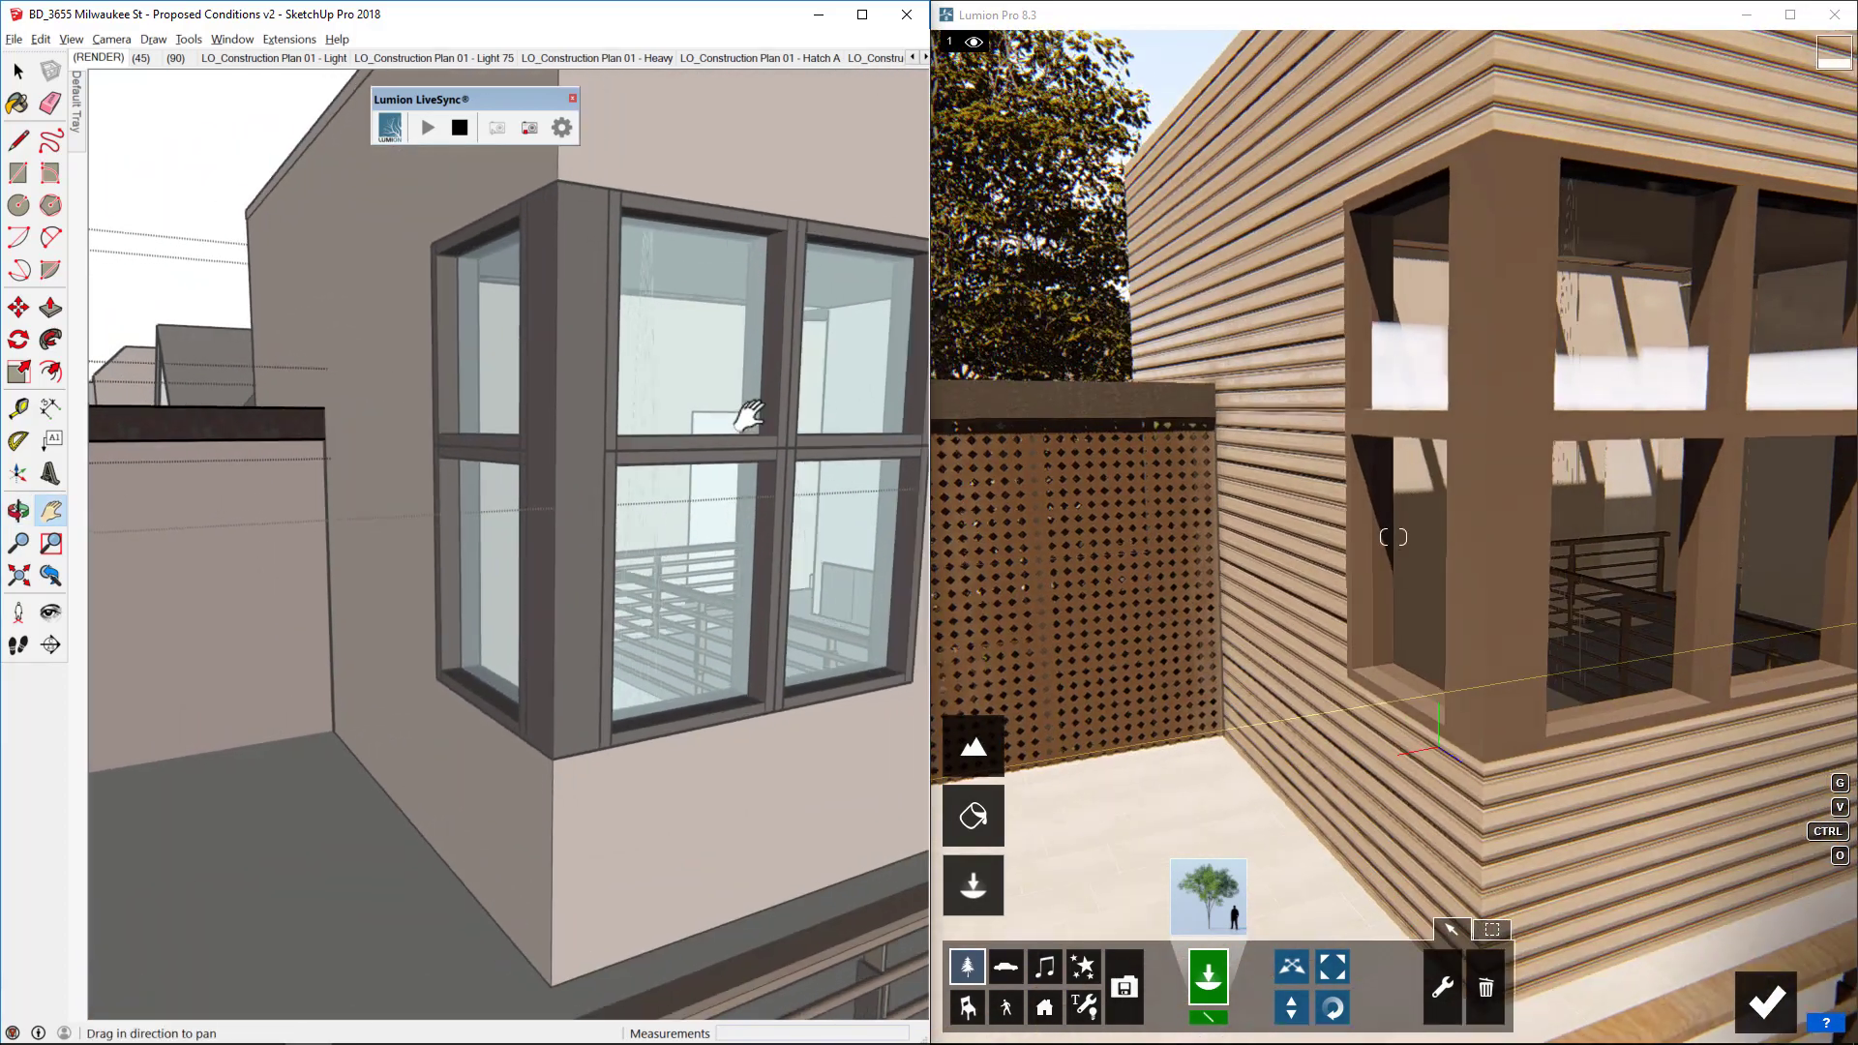
{"action": "double_click", "coordinate": [769, 397]}
{"action": "double_click", "coordinate": [769, 397]}
{"action": "double_click", "coordinate": [768, 397]}
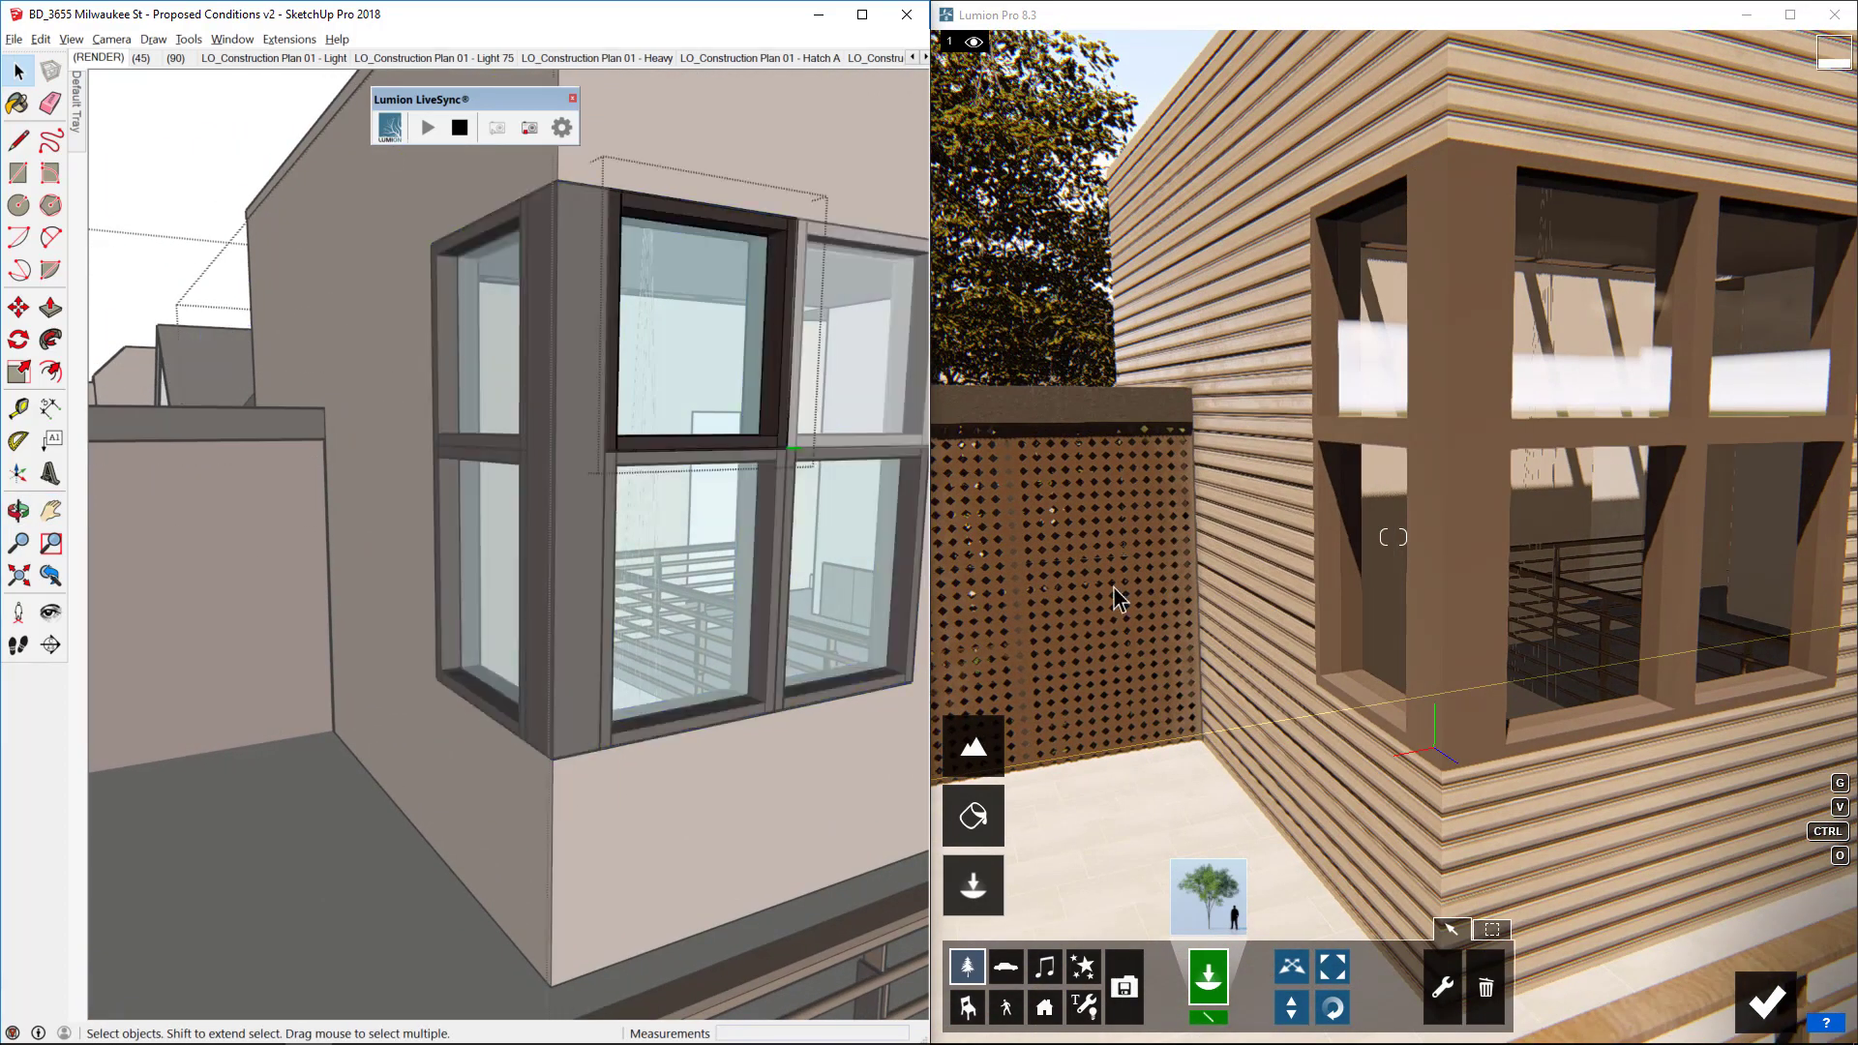
Select the two upper window units on the front side of the corner window and scale their height by 0.5.
{"action": "key", "text": "Escape"}
{"action": "left_click", "coordinate": [860, 337]}
{"action": "scroll", "coordinate": [614, 416], "scroll_direction": "down", "scroll_amount": 3}
{"action": "left_click", "coordinate": [683, 351], "text": "shift"}
{"action": "scroll", "coordinate": [786, 336], "scroll_direction": "up", "scroll_amount": 2}
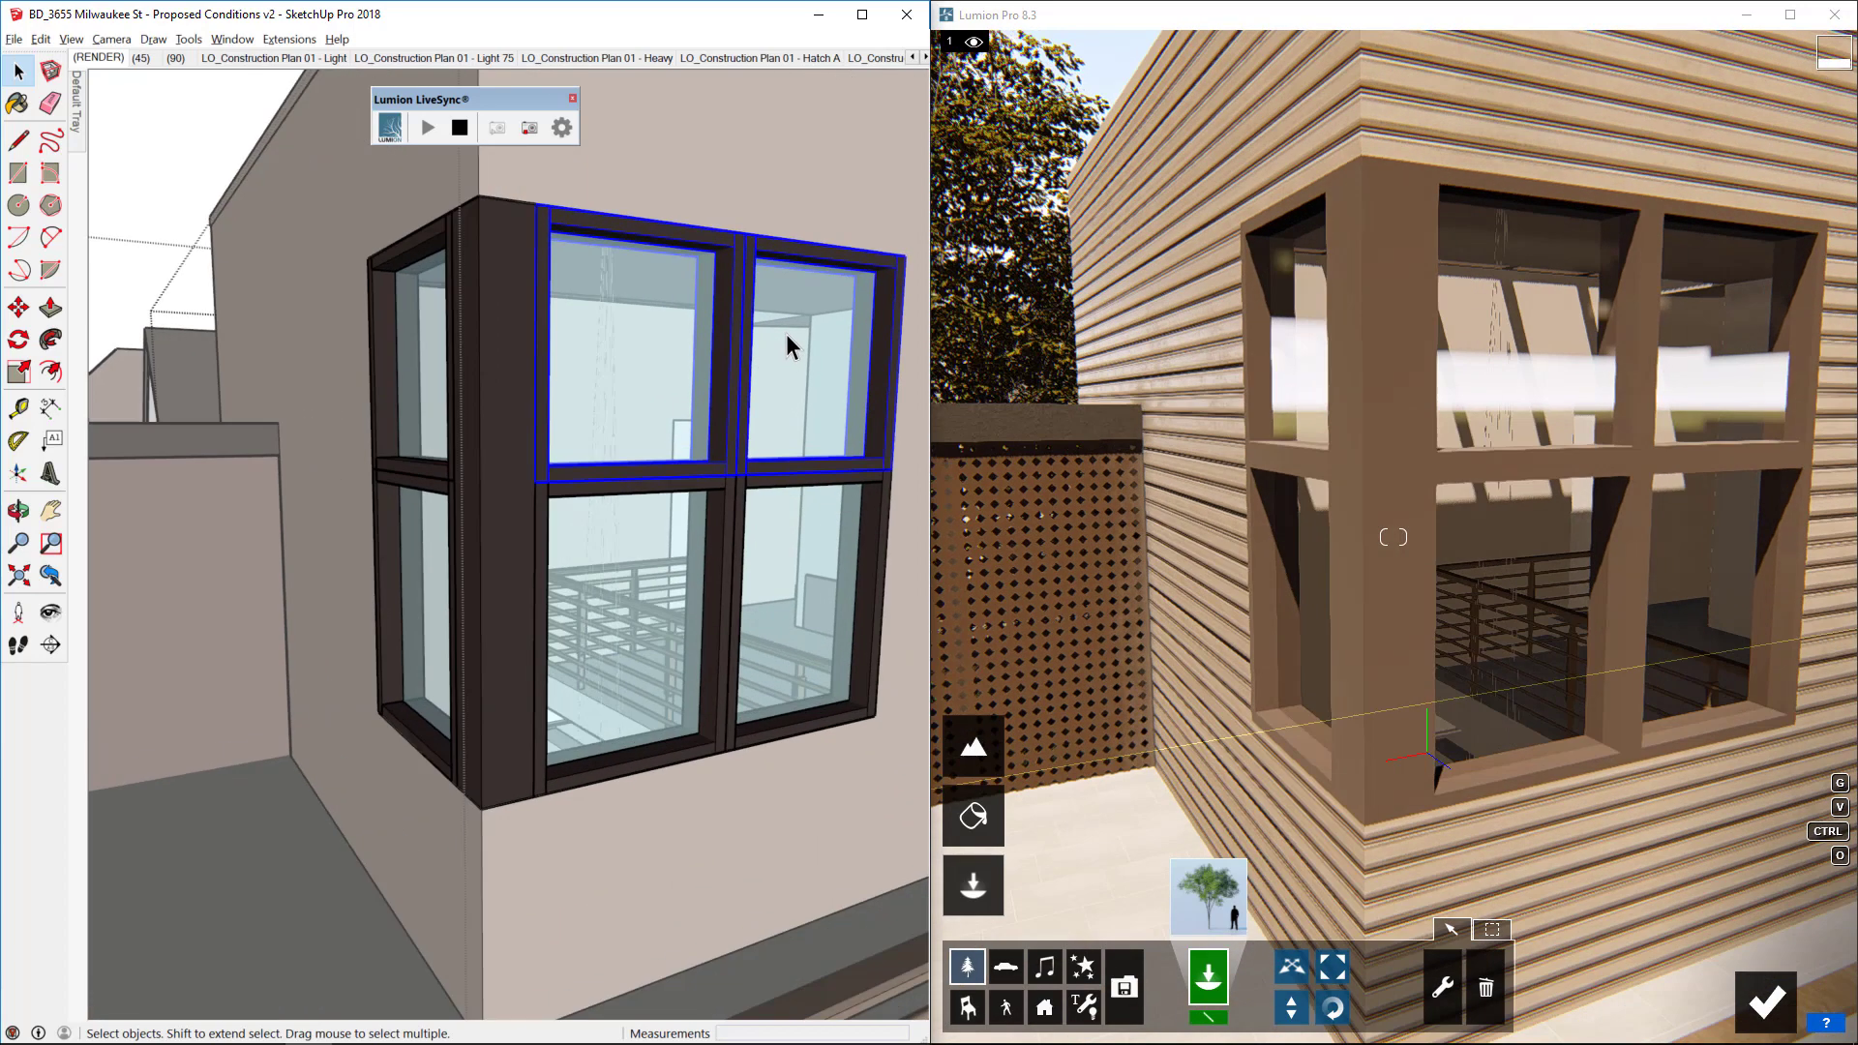
{"action": "key", "text": "s"}
{"action": "left_click_drag", "start_coordinate": [724, 230], "coordinate": [738, 309]}
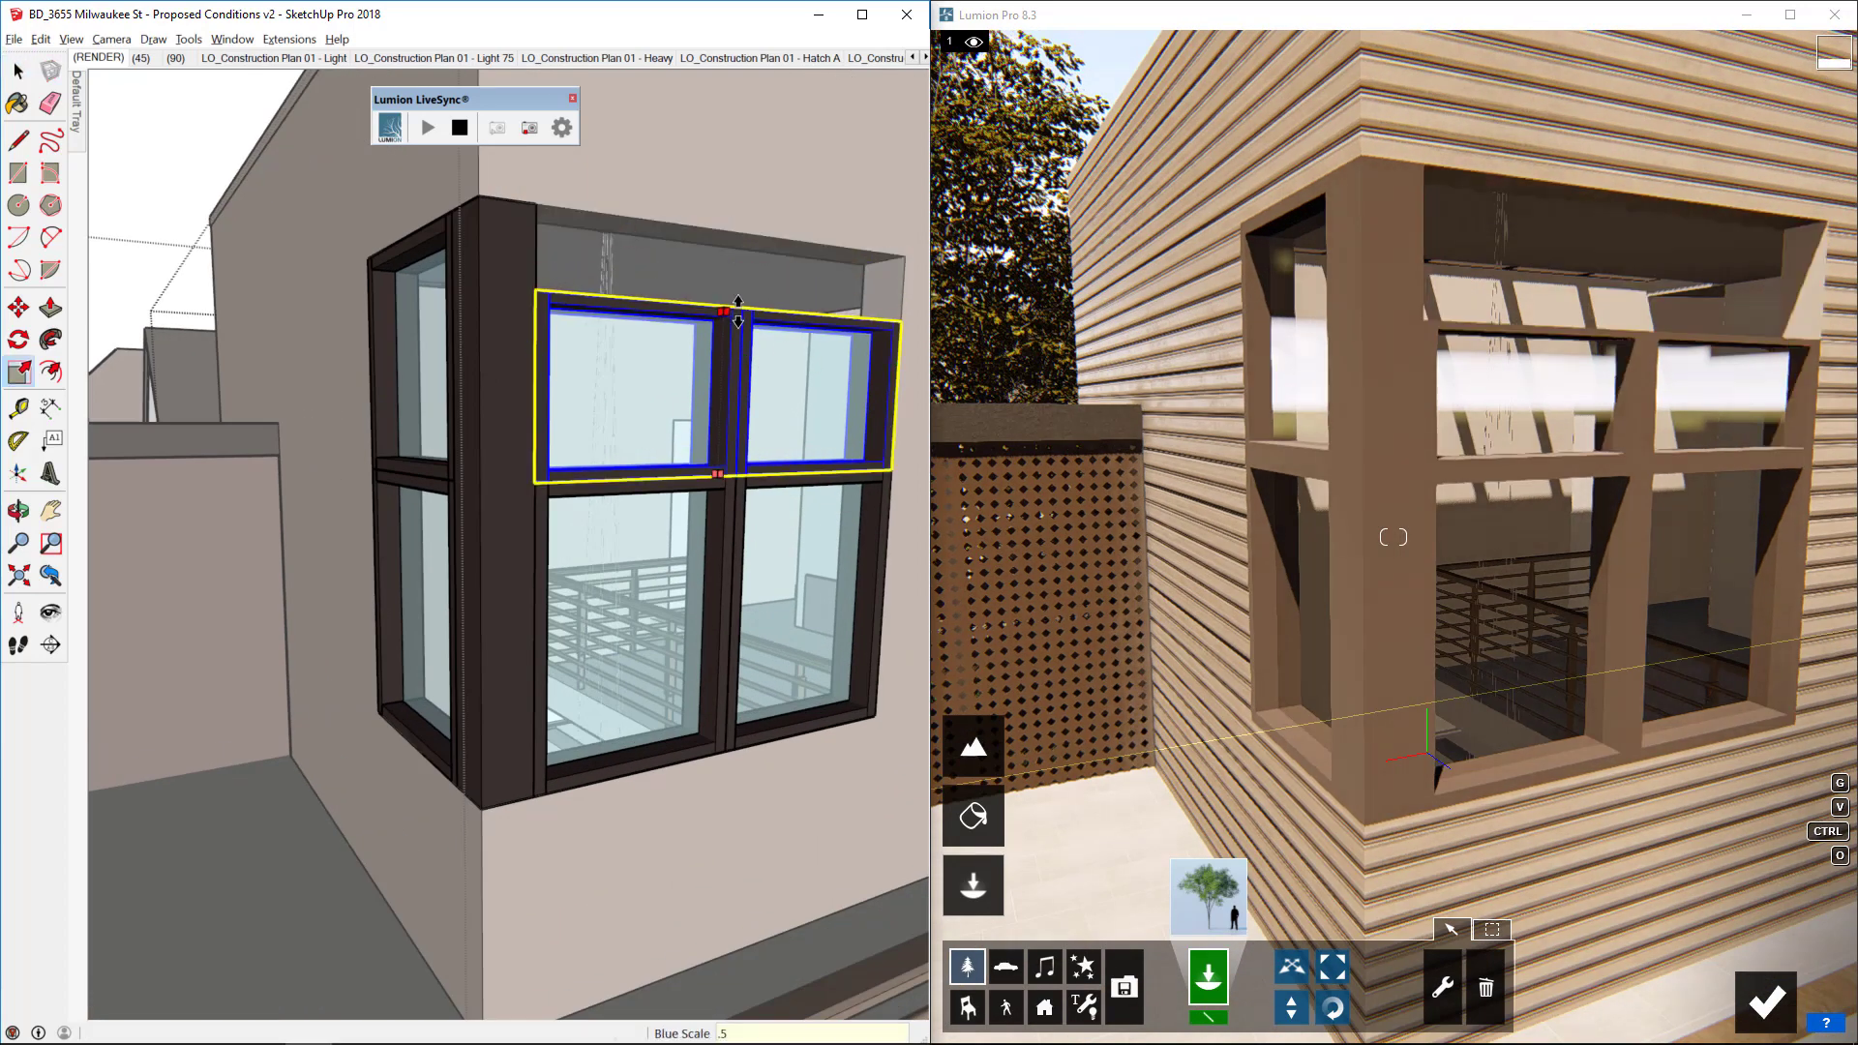
{"action": "key", "text": "Return"}
Copy the two scaled window units straight up from their lower corner onto their upper corner to fill the opening.
{"action": "key", "text": "m"}
{"action": "scroll", "coordinate": [735, 473], "scroll_direction": "up", "scroll_amount": 3}
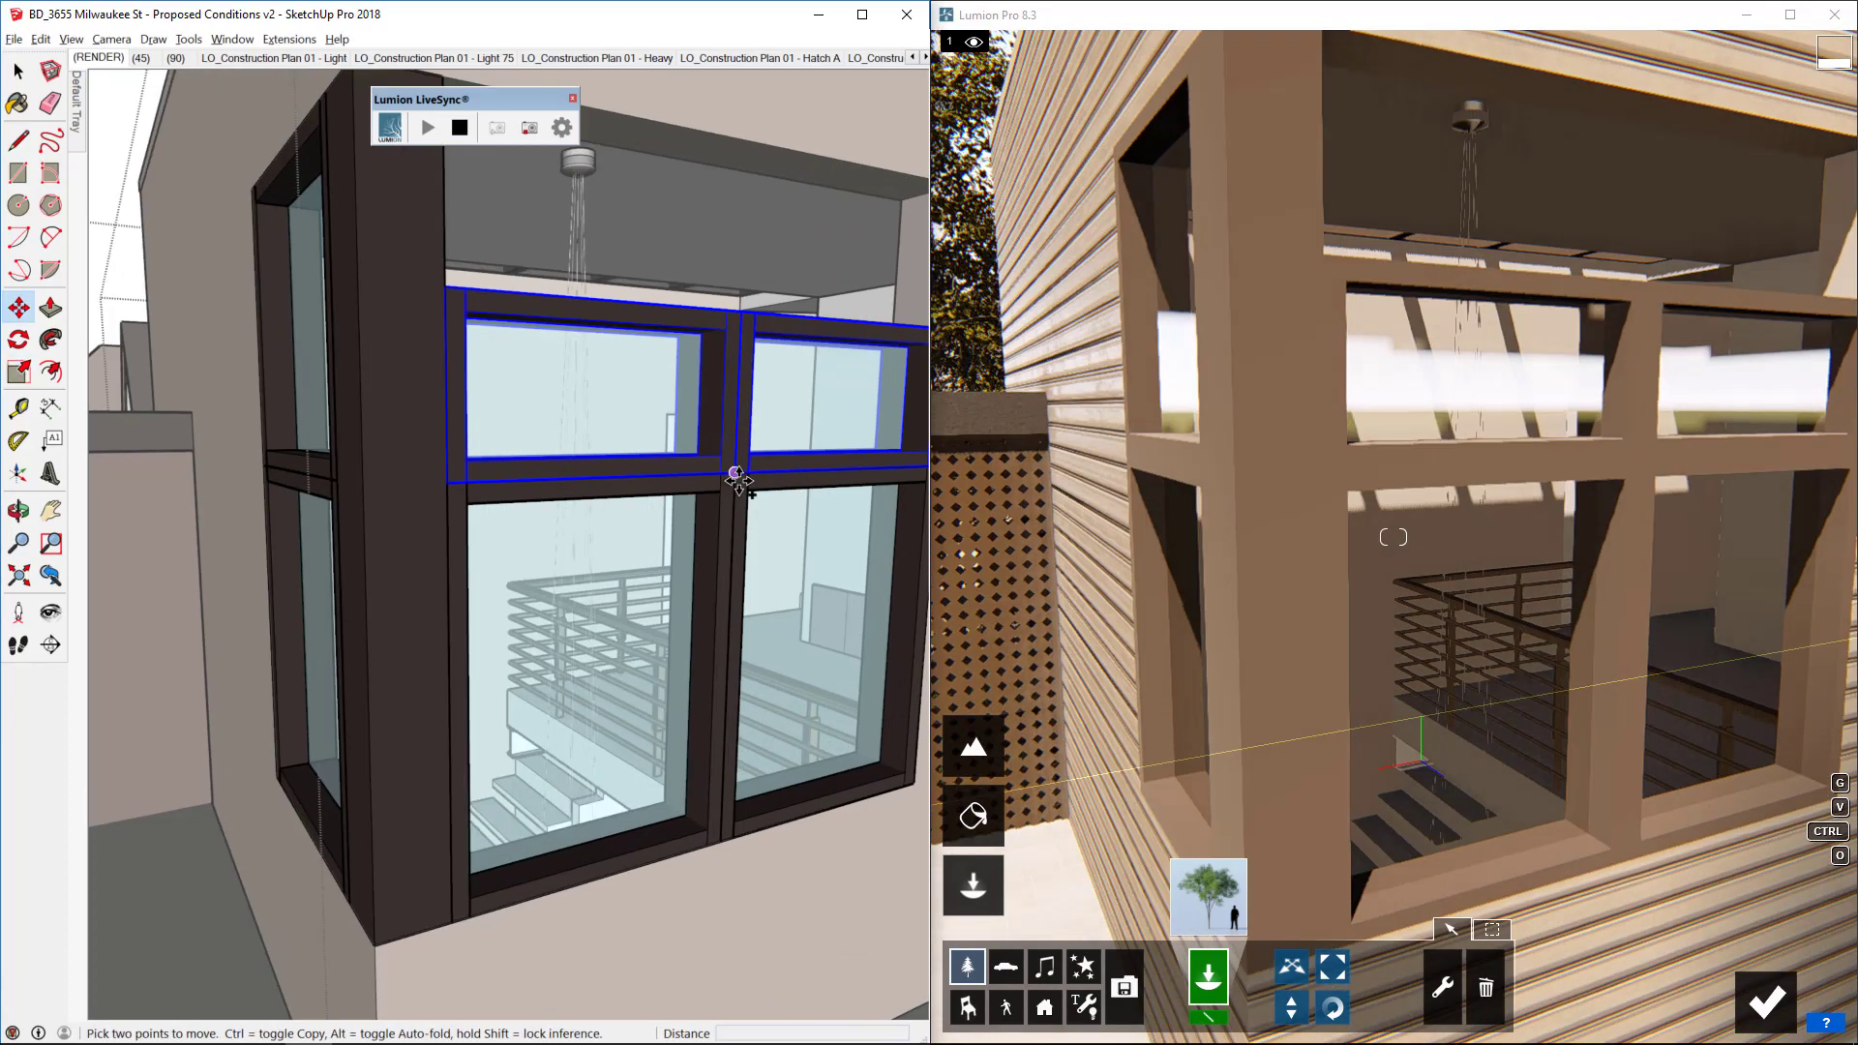
{"action": "key", "text": "ctrl"}
{"action": "left_click", "coordinate": [736, 472]}
{"action": "left_click", "coordinate": [745, 311]}
{"action": "scroll", "coordinate": [643, 503], "scroll_direction": "down", "scroll_amount": 5}
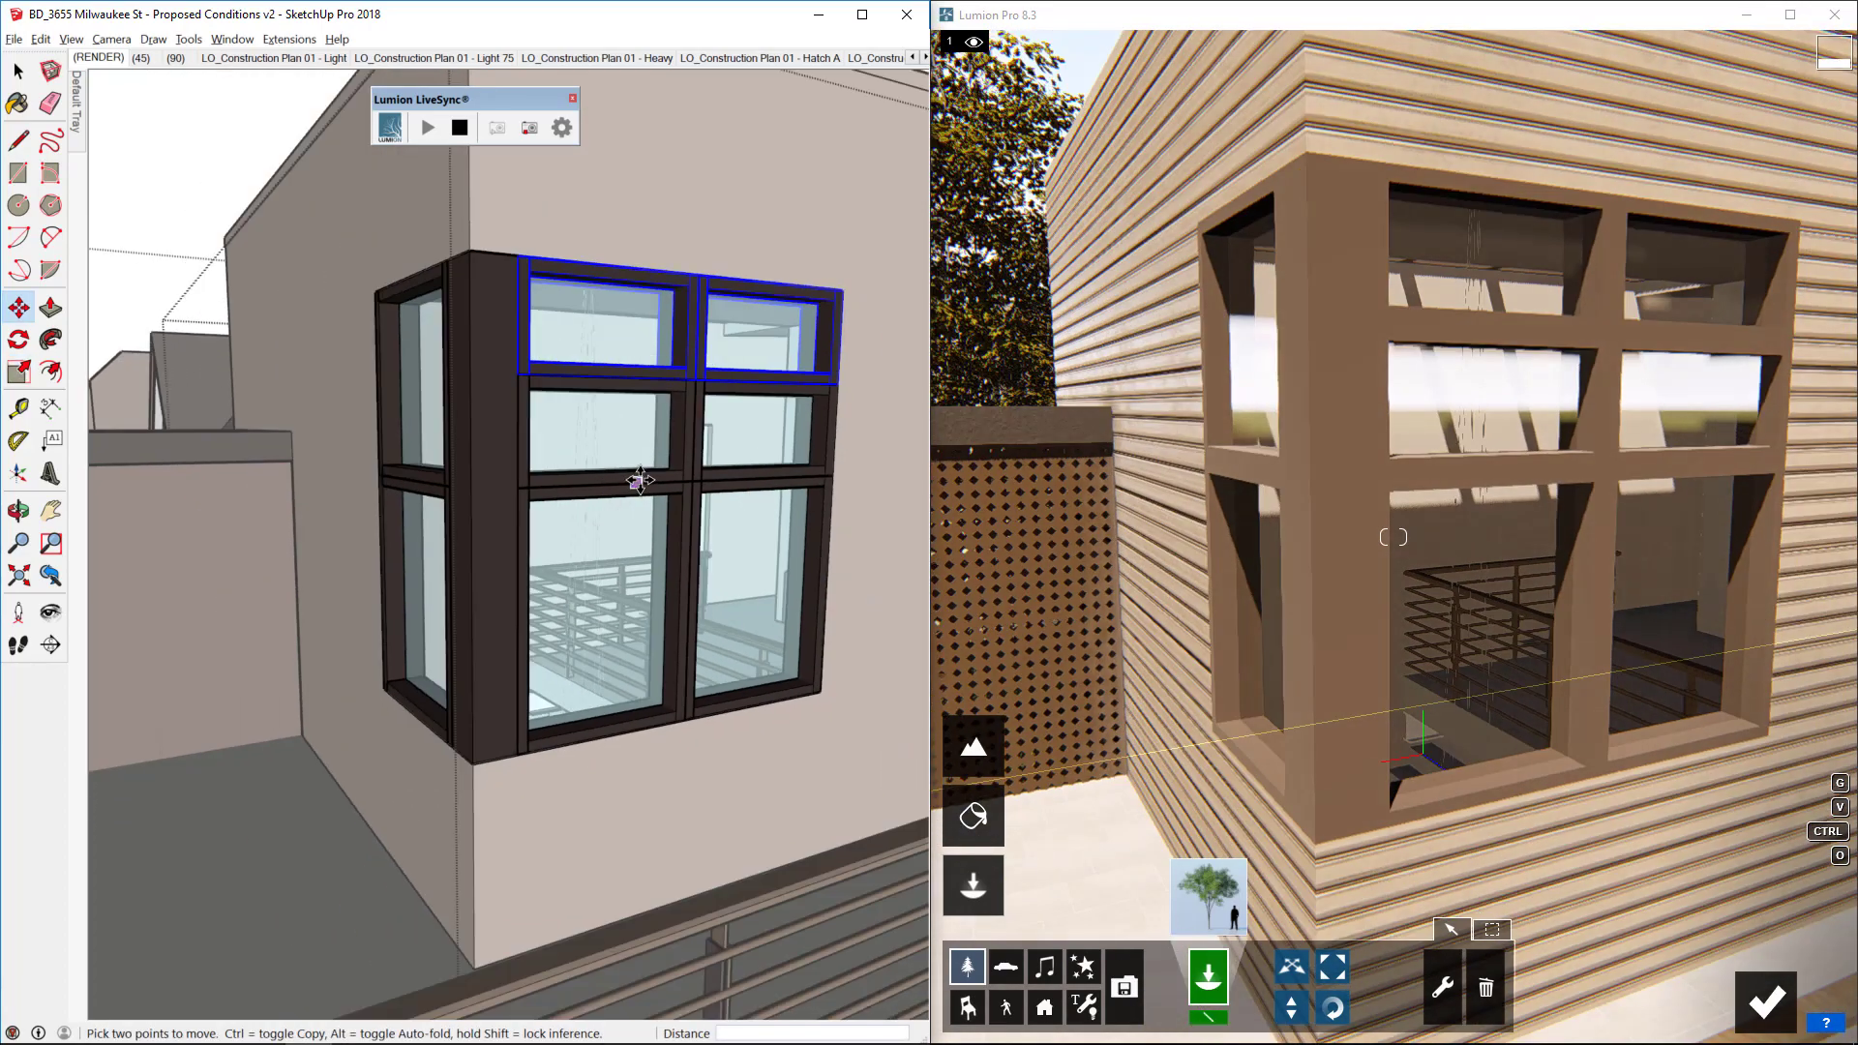
In Lumion, change the photo style to Watercolor and go back to build mode with the photo effects shown.
{"action": "mouse_move", "coordinate": [642, 462]}
{"action": "middle_mouse_down"}
{"action": "mouse_move", "coordinate": [686, 504]}
{"action": "mouse_move", "coordinate": [558, 490]}
{"action": "mouse_move", "coordinate": [511, 459]}
{"action": "mouse_move", "coordinate": [540, 469]}
{"action": "mouse_move", "coordinate": [634, 426]}
{"action": "mouse_move", "coordinate": [697, 450]}
{"action": "middle_mouse_up"}
{"action": "scroll", "coordinate": [512, 460], "scroll_direction": "down", "scroll_amount": 5}
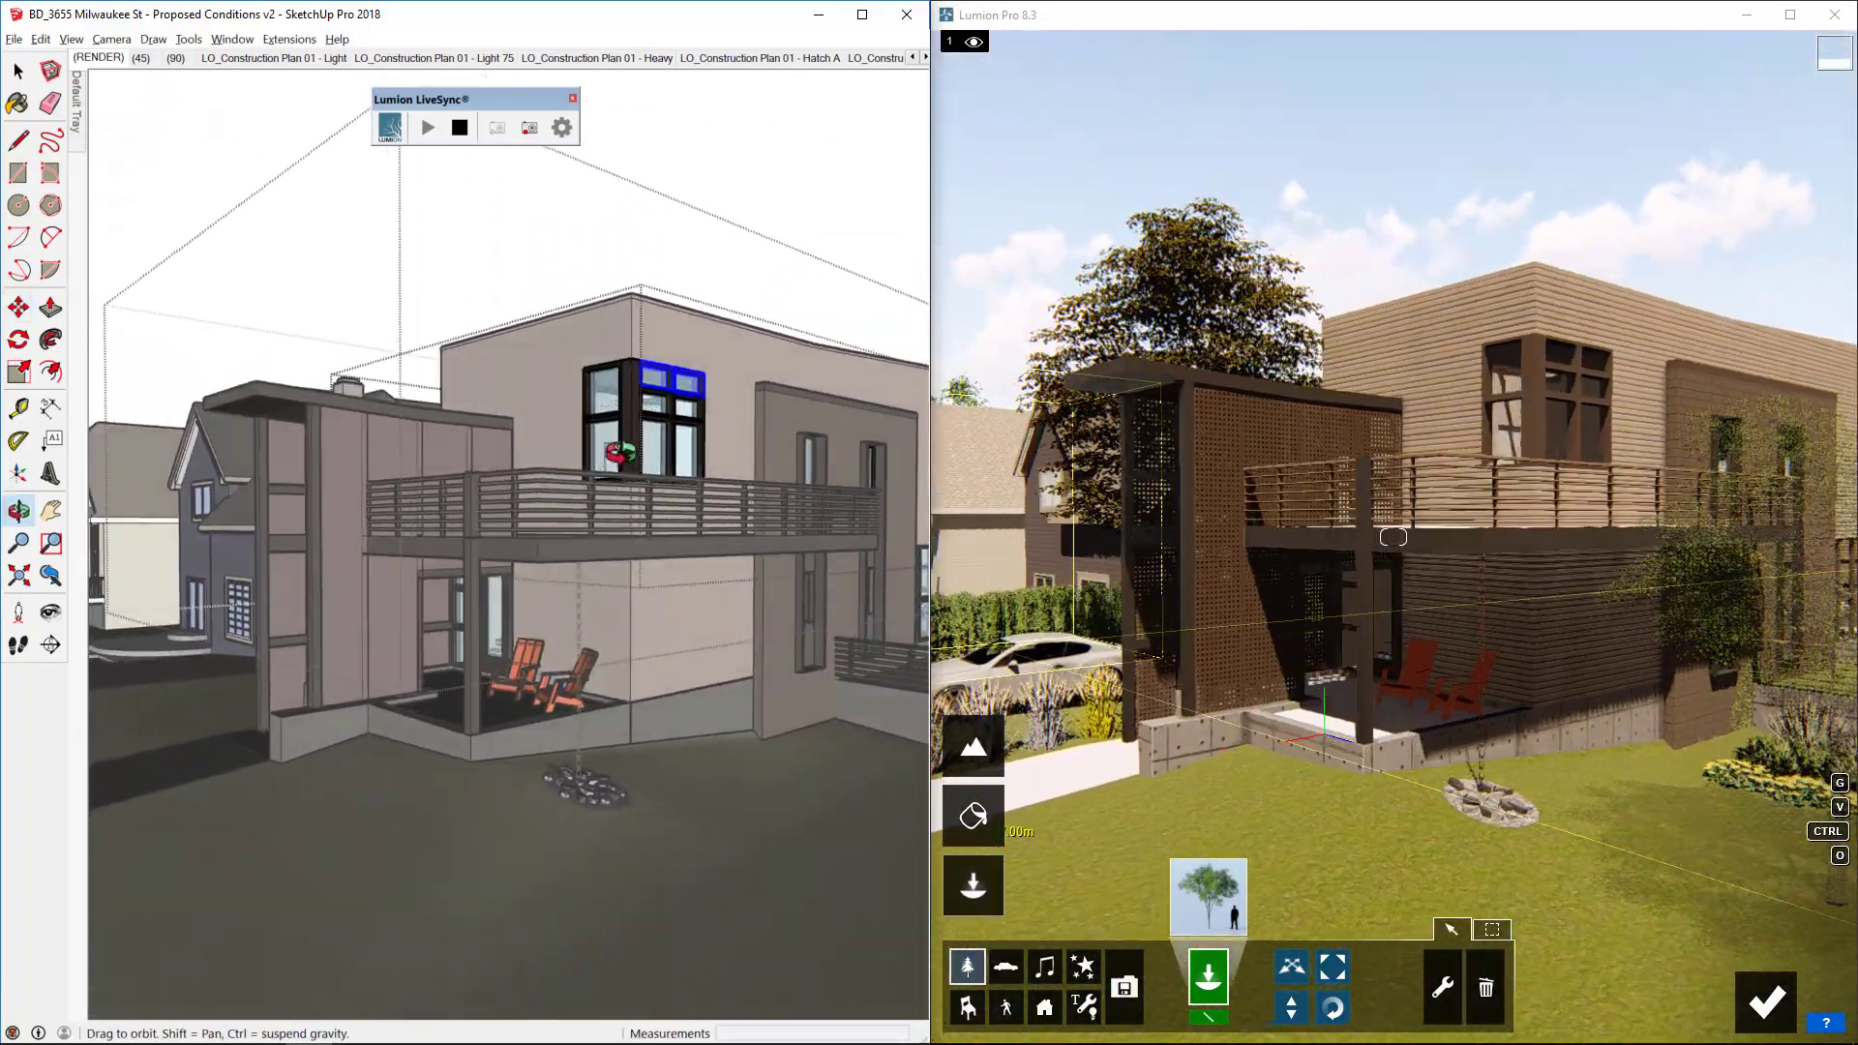
{"action": "left_click", "coordinate": [1299, 32]}
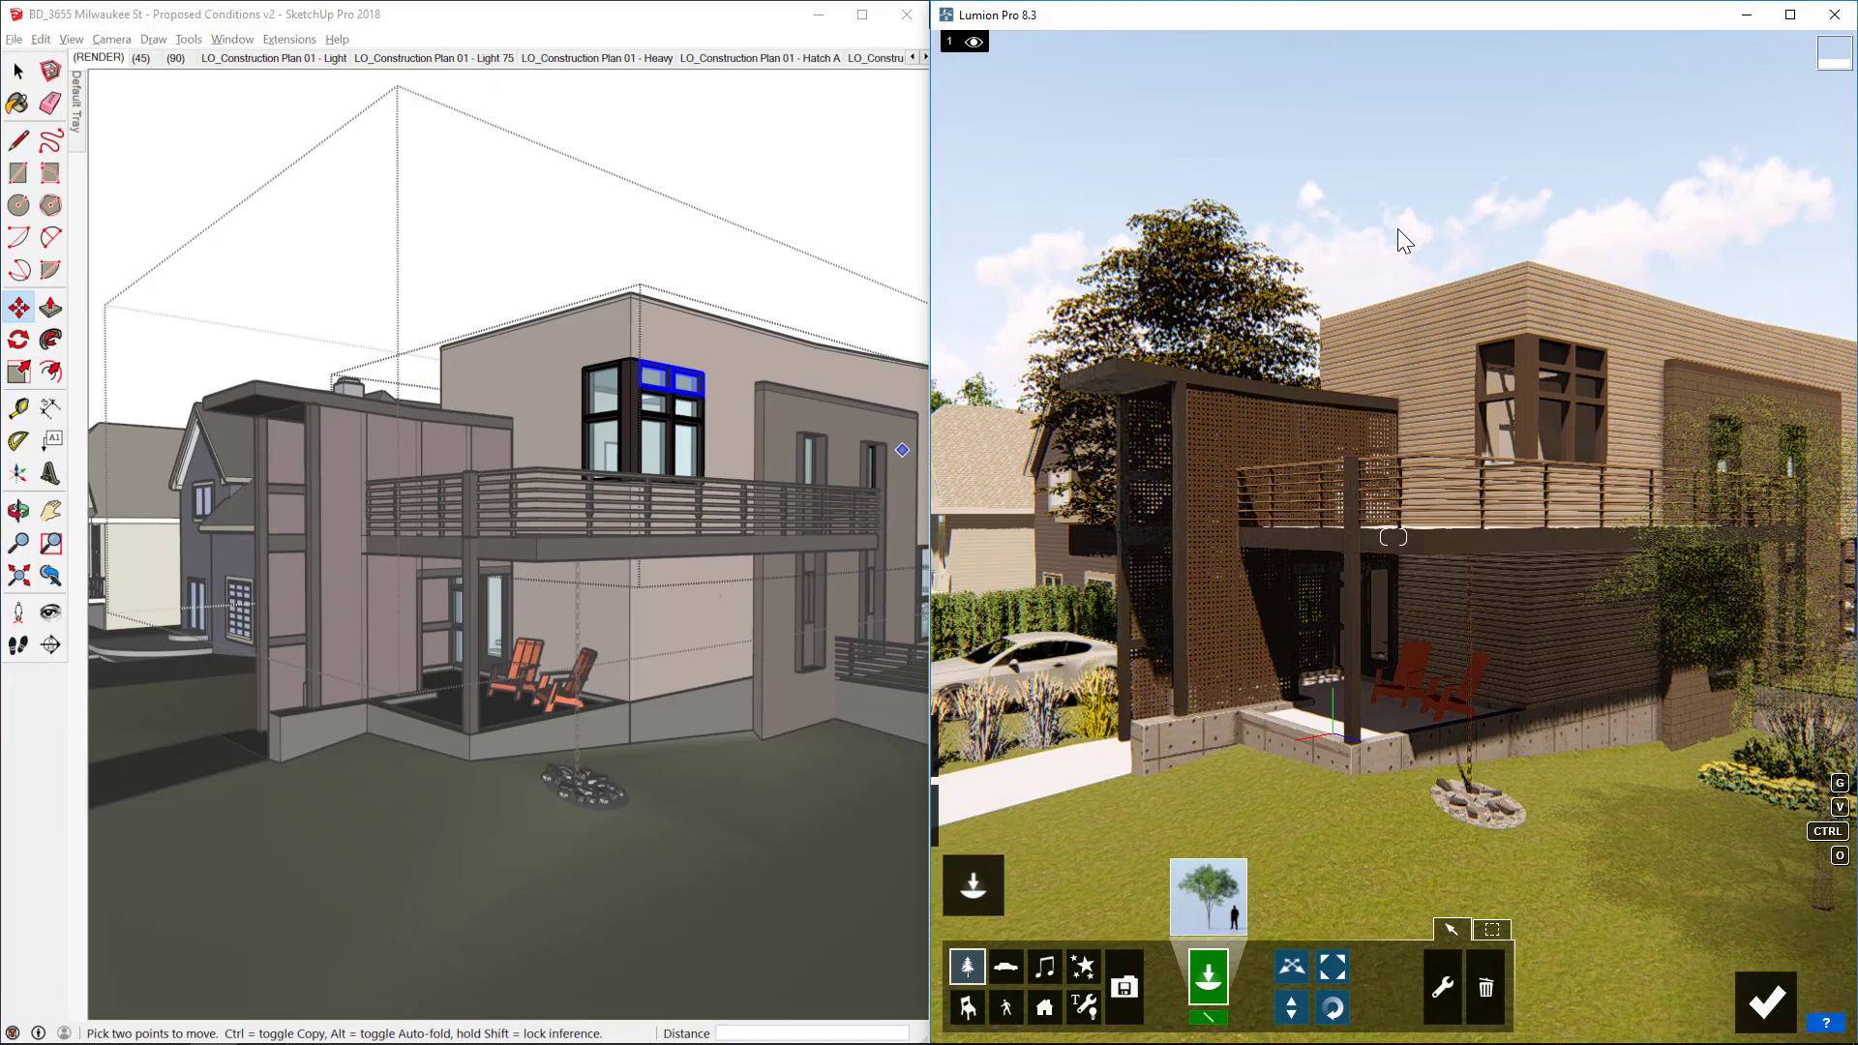
{"action": "mouse_move", "coordinate": [653, 313]}
{"action": "middle_mouse_down"}
{"action": "mouse_move", "coordinate": [664, 348]}
{"action": "mouse_move", "coordinate": [635, 438]}
{"action": "mouse_move", "coordinate": [660, 468]}
{"action": "middle_mouse_up"}
{"action": "scroll", "coordinate": [652, 403], "scroll_direction": "down", "scroll_amount": 2}
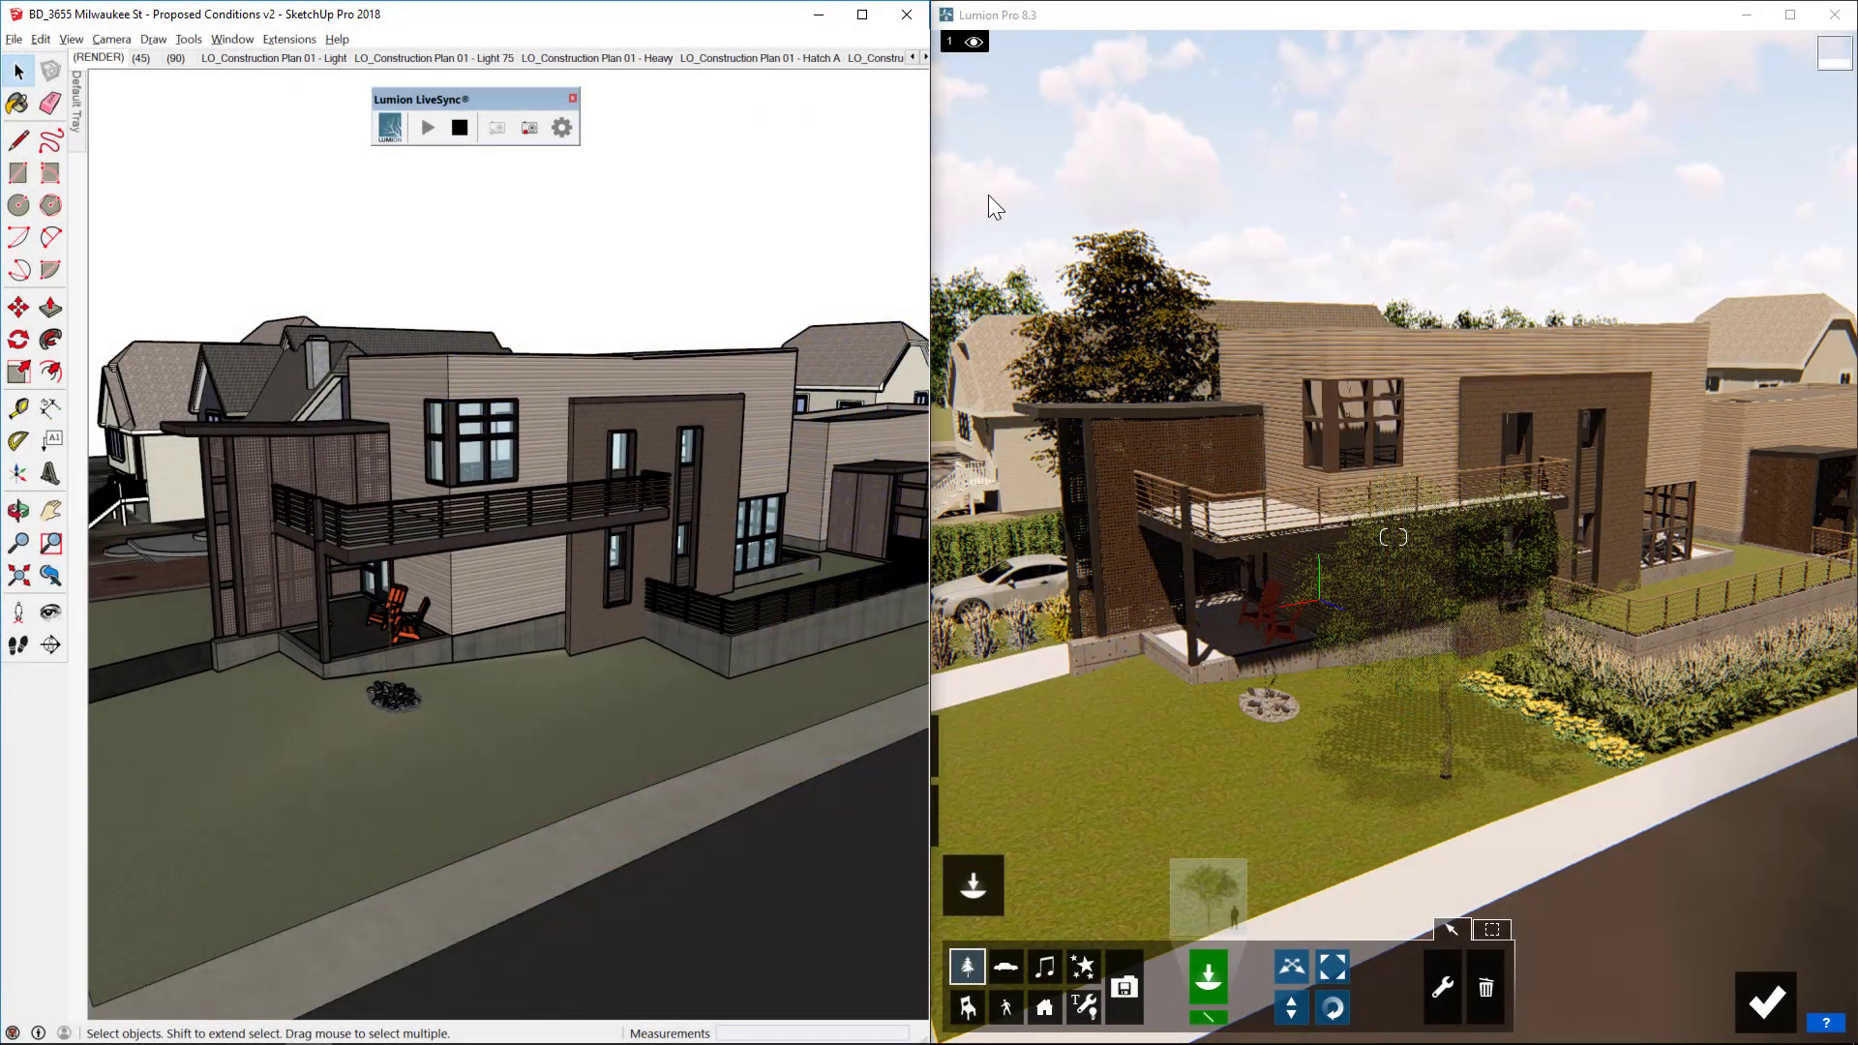
{"action": "left_click", "coordinate": [1763, 1014]}
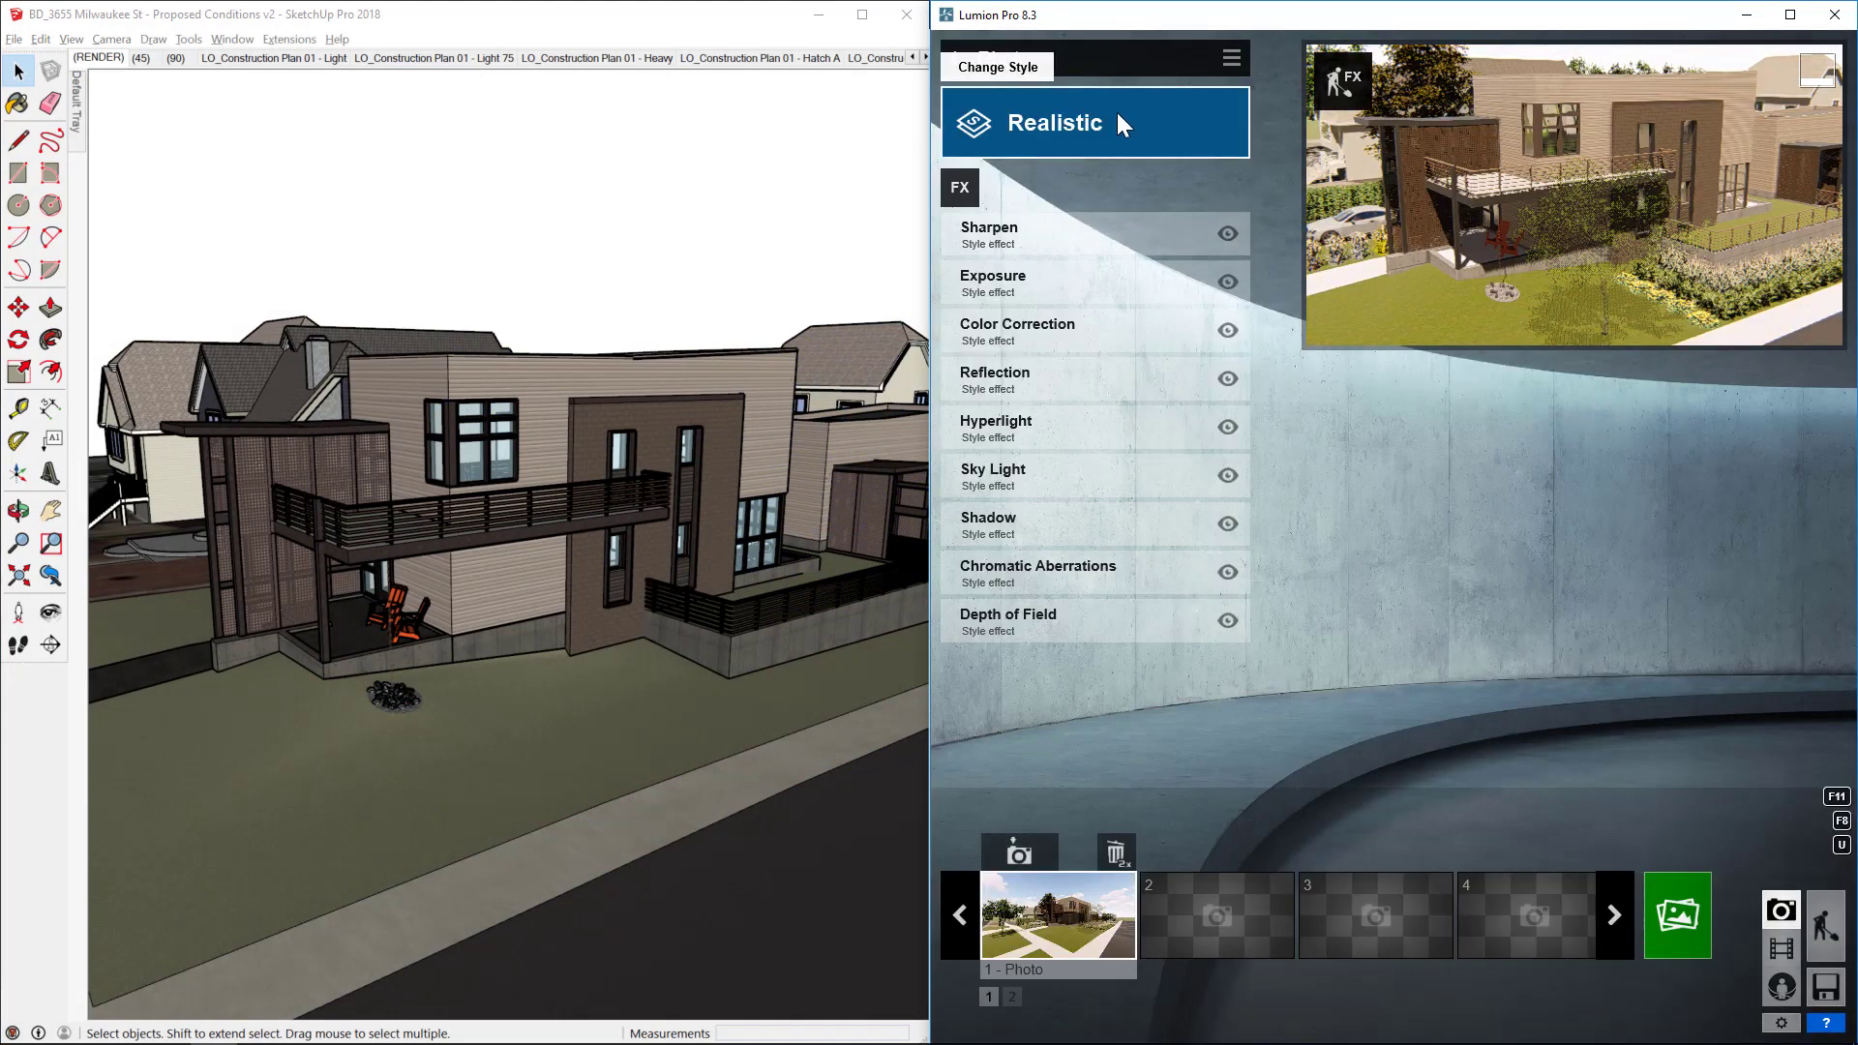
{"action": "left_click", "coordinate": [1117, 112]}
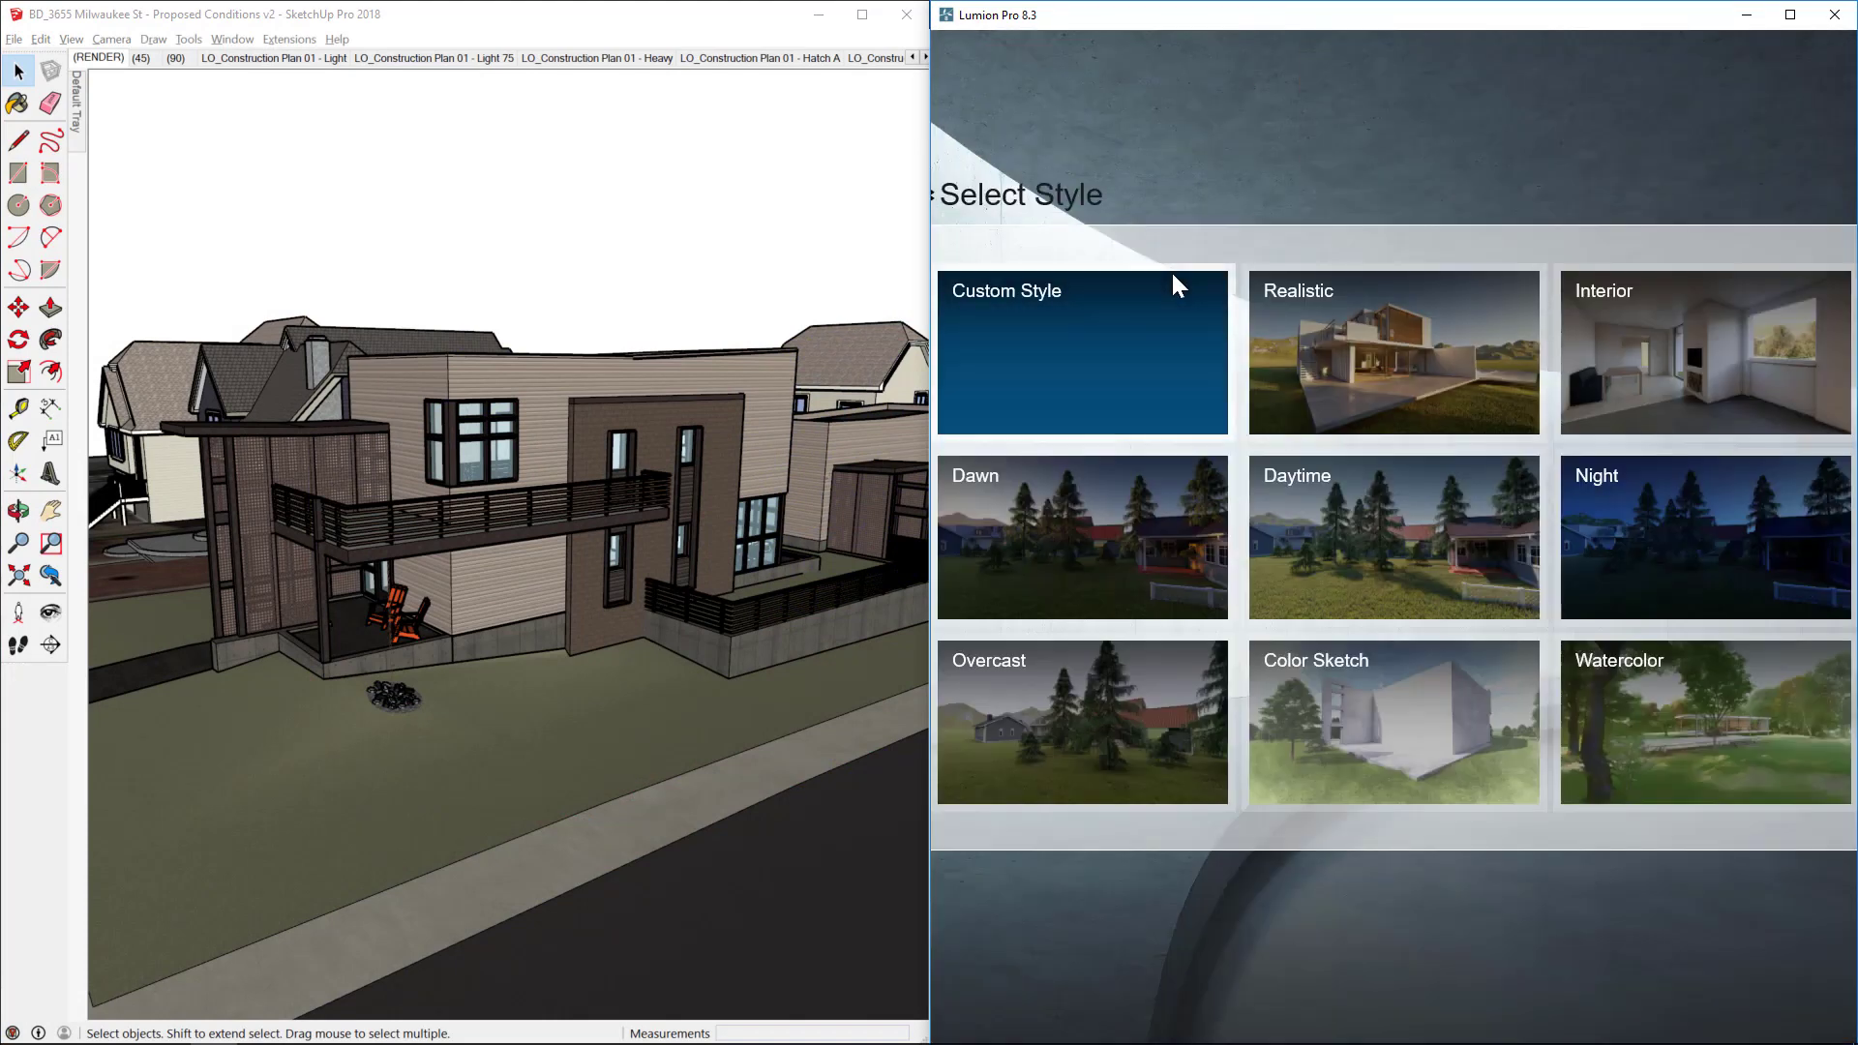
{"action": "left_click", "coordinate": [1778, 731]}
{"action": "left_click", "coordinate": [1356, 77]}
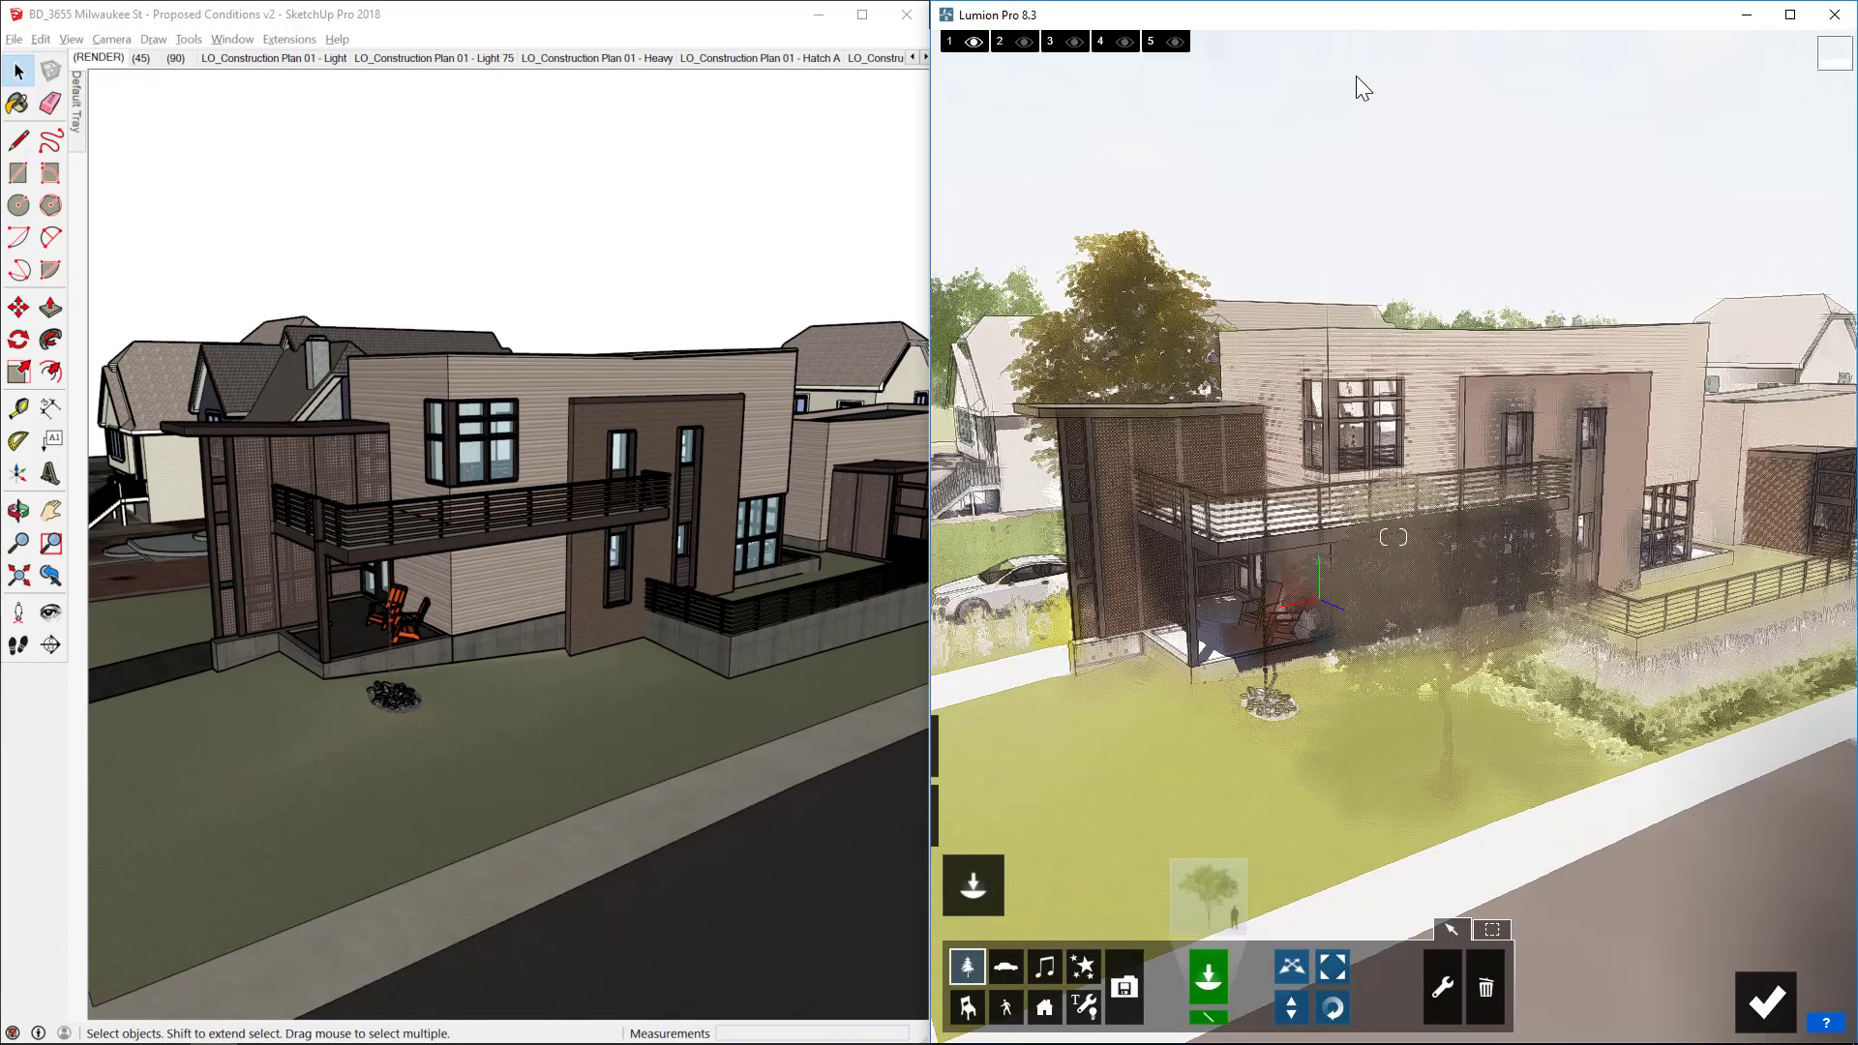
In SketchUp, orbit around the house to examine the synced watercolor view from the balcony corner to the side entrance.
{"action": "mouse_move", "coordinate": [538, 635]}
{"action": "middle_mouse_down"}
{"action": "mouse_move", "coordinate": [626, 585]}
{"action": "mouse_move", "coordinate": [662, 513]}
{"action": "mouse_move", "coordinate": [647, 410]}
{"action": "middle_mouse_up"}
{"action": "scroll", "coordinate": [646, 410], "scroll_direction": "up", "scroll_amount": 3}
{"action": "scroll", "coordinate": [584, 333], "scroll_direction": "up", "scroll_amount": 3}
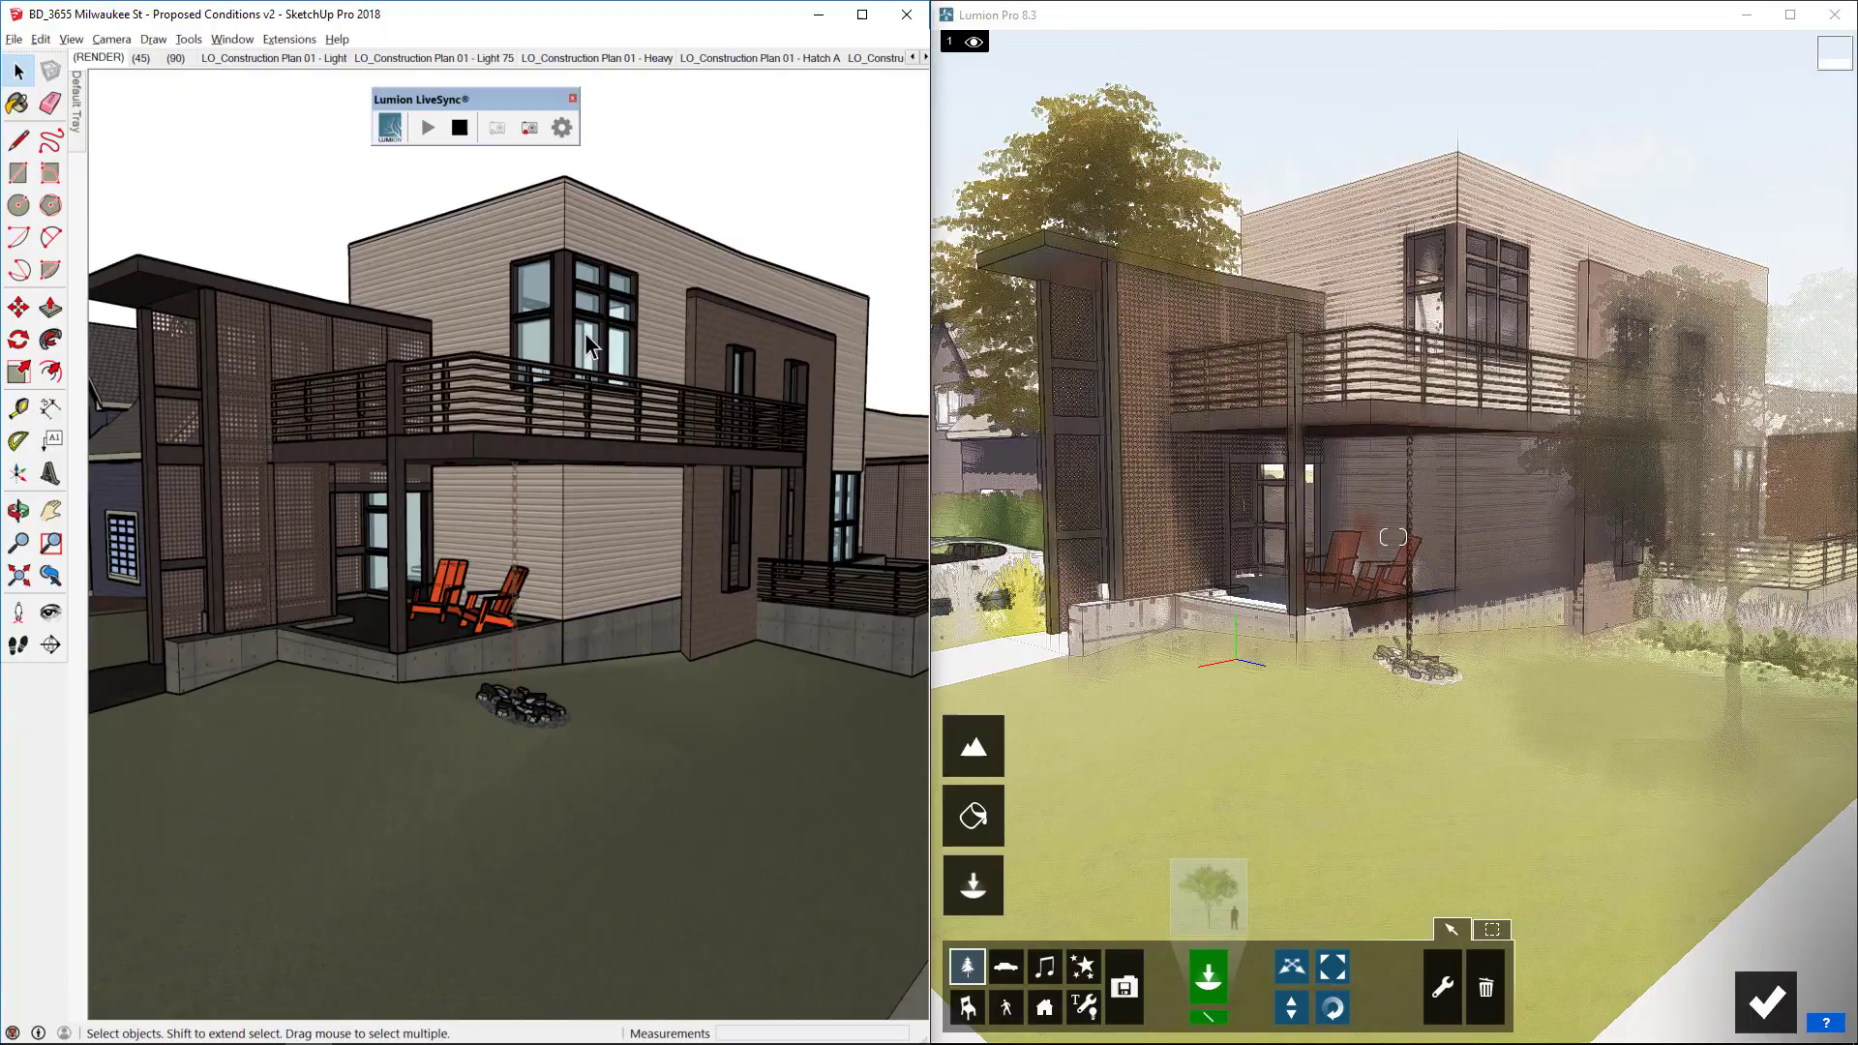
{"action": "mouse_move", "coordinate": [585, 333]}
{"action": "middle_mouse_down"}
{"action": "mouse_move", "coordinate": [532, 350]}
{"action": "mouse_move", "coordinate": [308, 344]}
{"action": "middle_mouse_up"}
{"action": "scroll", "coordinate": [442, 381], "scroll_direction": "down", "scroll_amount": 4}
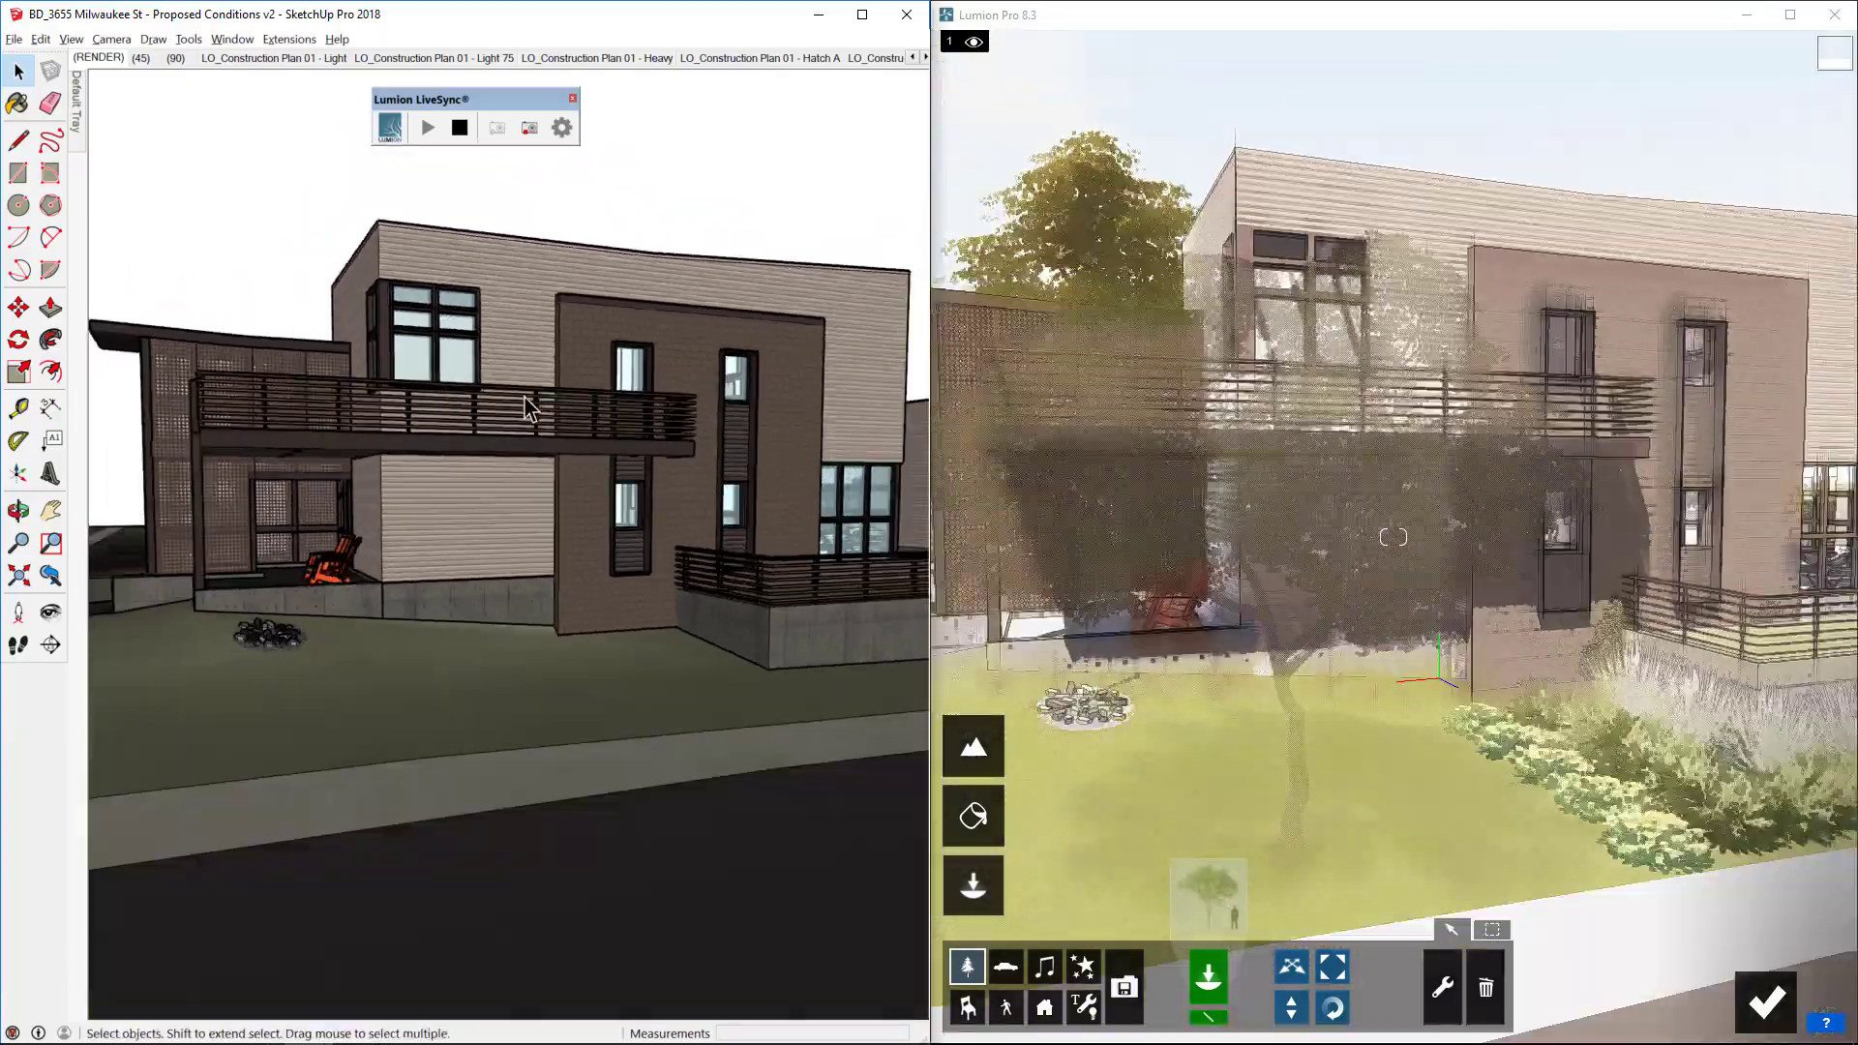
{"action": "middle_click_drag", "start_coordinate": [526, 400], "coordinate": [449, 410]}
{"action": "middle_click_drag", "start_coordinate": [761, 486], "coordinate": [430, 511], "text": "shift"}
{"action": "scroll", "coordinate": [655, 522], "scroll_direction": "up", "scroll_amount": 3}
{"action": "mouse_move", "coordinate": [655, 523]}
{"action": "middle_mouse_down"}
{"action": "mouse_move", "coordinate": [377, 507]}
{"action": "mouse_move", "coordinate": [494, 503]}
{"action": "mouse_move", "coordinate": [376, 513]}
{"action": "mouse_move", "coordinate": [352, 630]}
{"action": "mouse_move", "coordinate": [421, 505]}
{"action": "middle_mouse_up"}
{"action": "scroll", "coordinate": [445, 508], "scroll_direction": "down", "scroll_amount": 3}
{"action": "scroll", "coordinate": [366, 614], "scroll_direction": "up", "scroll_amount": 3}
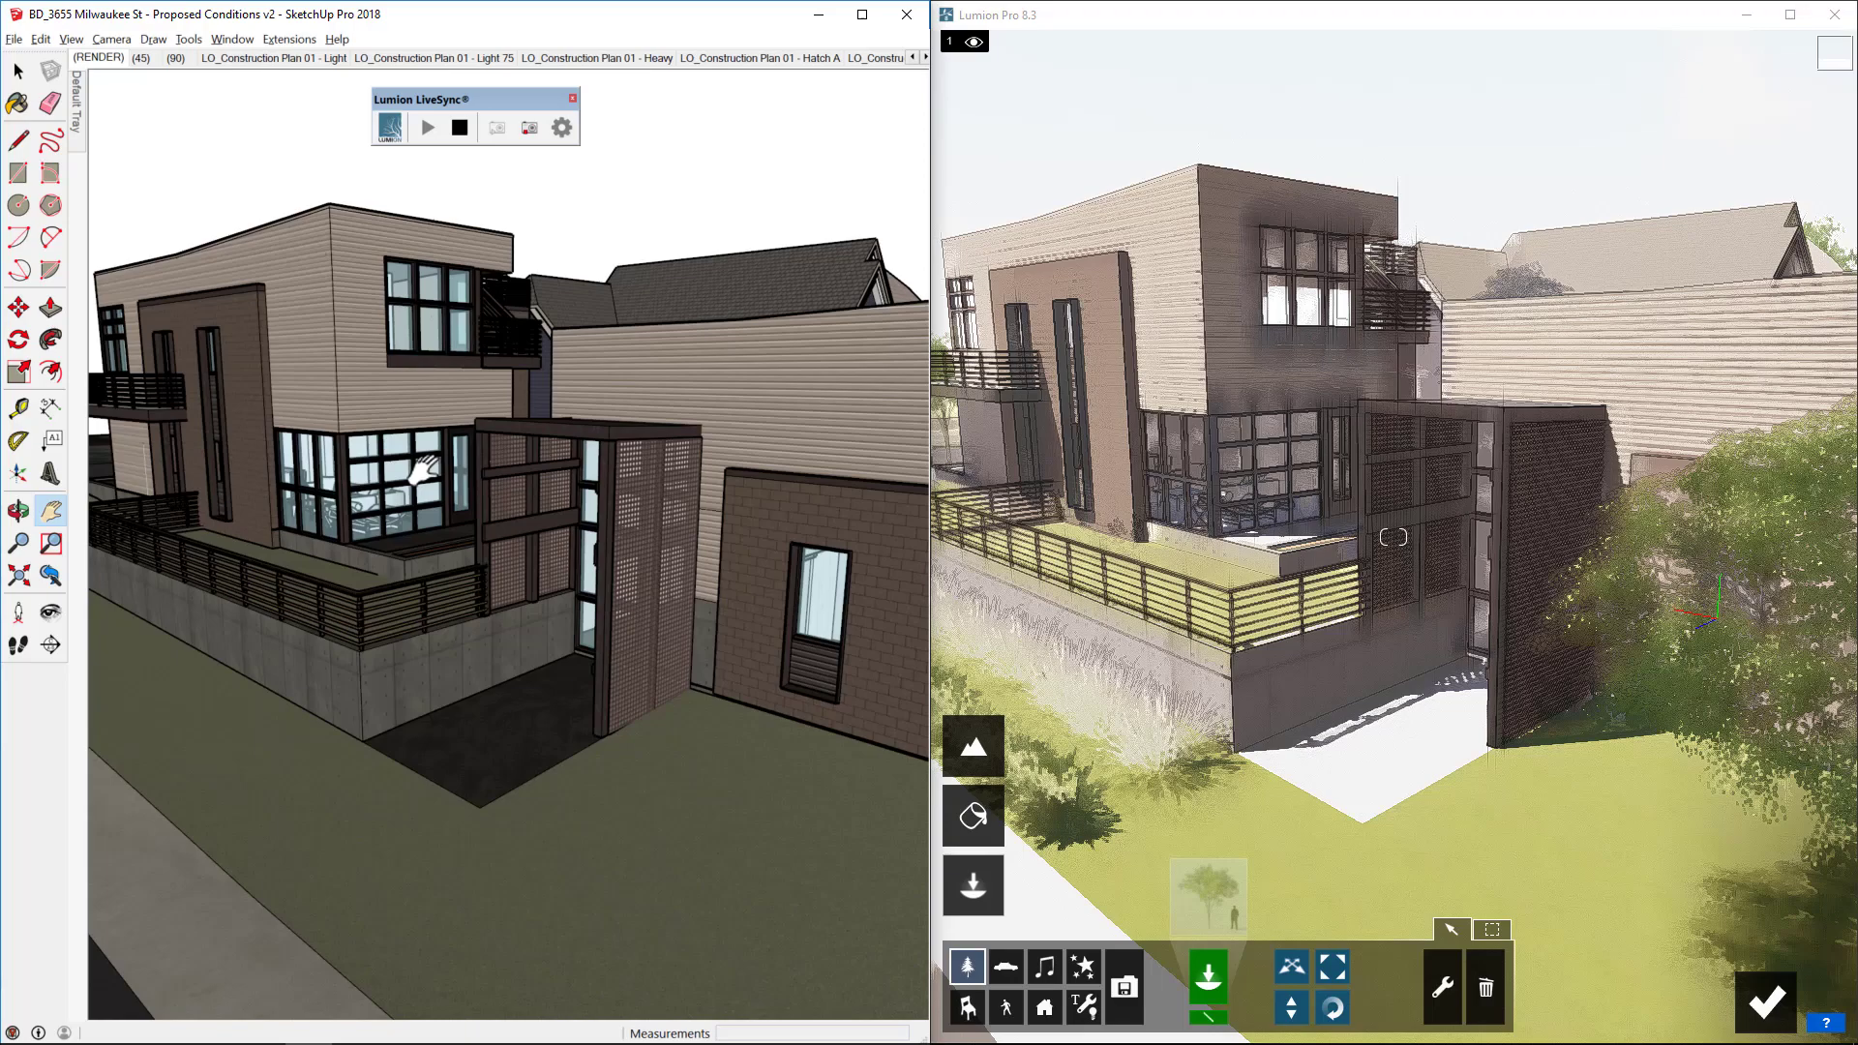
{"action": "mouse_move", "coordinate": [447, 538]}
{"action": "middle_mouse_down"}
{"action": "mouse_move", "coordinate": [588, 510]}
{"action": "mouse_move", "coordinate": [557, 520]}
{"action": "middle_mouse_up"}
{"action": "scroll", "coordinate": [587, 511], "scroll_direction": "down", "scroll_amount": 3}
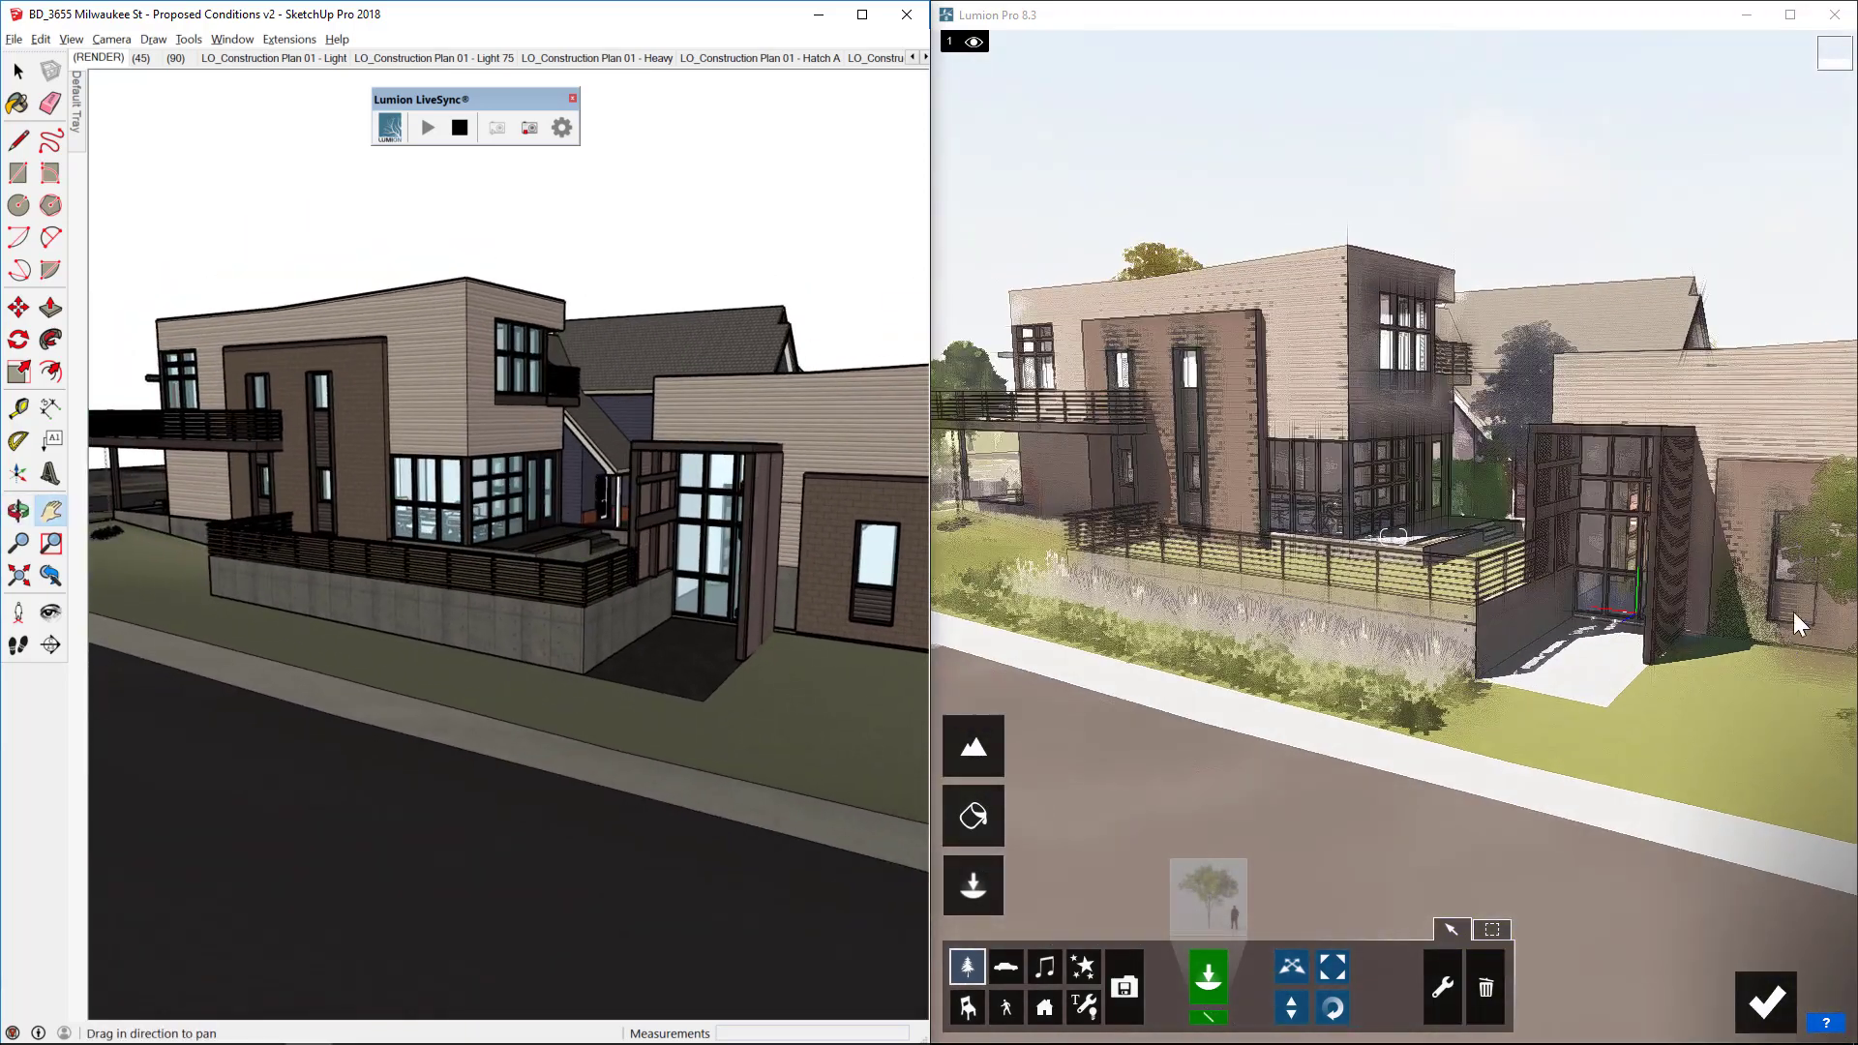
Examine the watercolor view of the courtyard between the buildings and of the brick wall's tall window up close.
{"action": "mouse_move", "coordinate": [363, 598]}
{"action": "middle_mouse_down"}
{"action": "mouse_move", "coordinate": [394, 601]}
{"action": "mouse_move", "coordinate": [449, 549]}
{"action": "mouse_move", "coordinate": [597, 645]}
{"action": "middle_mouse_up"}
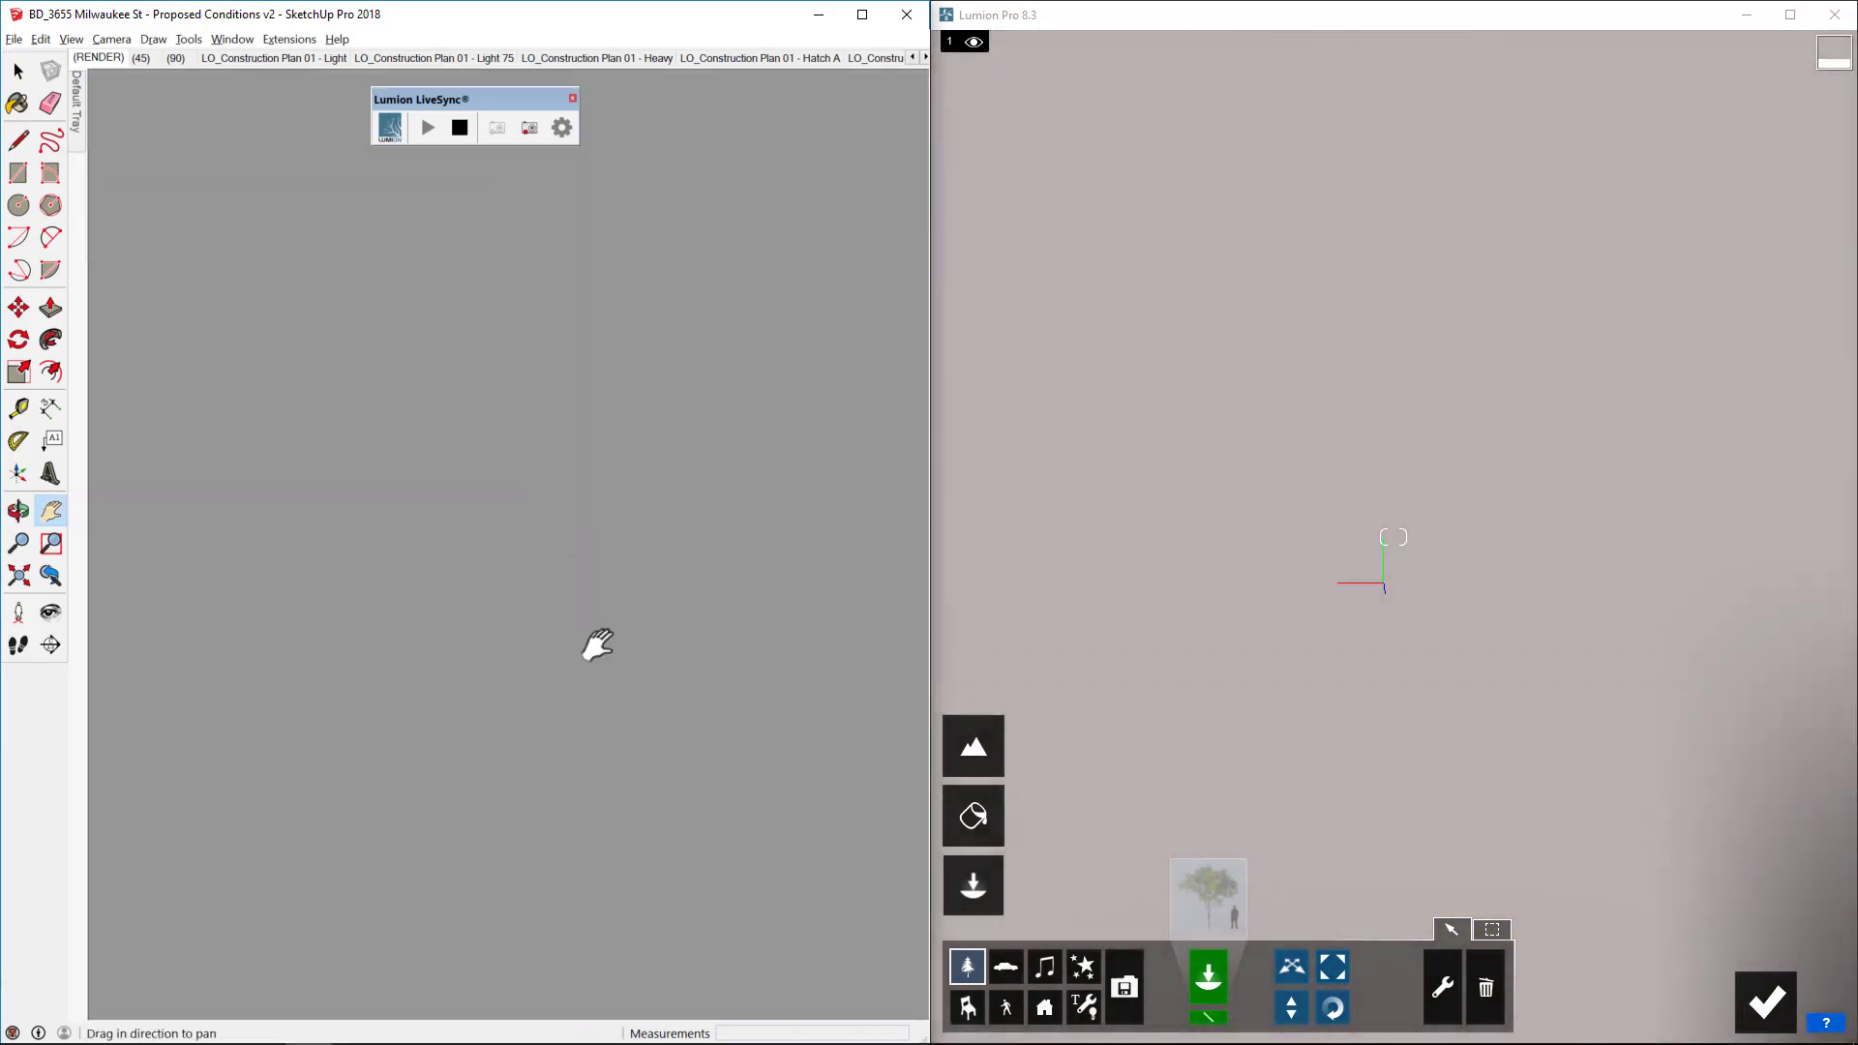
{"action": "left_click_drag", "start_coordinate": [664, 464], "coordinate": [534, 491]}
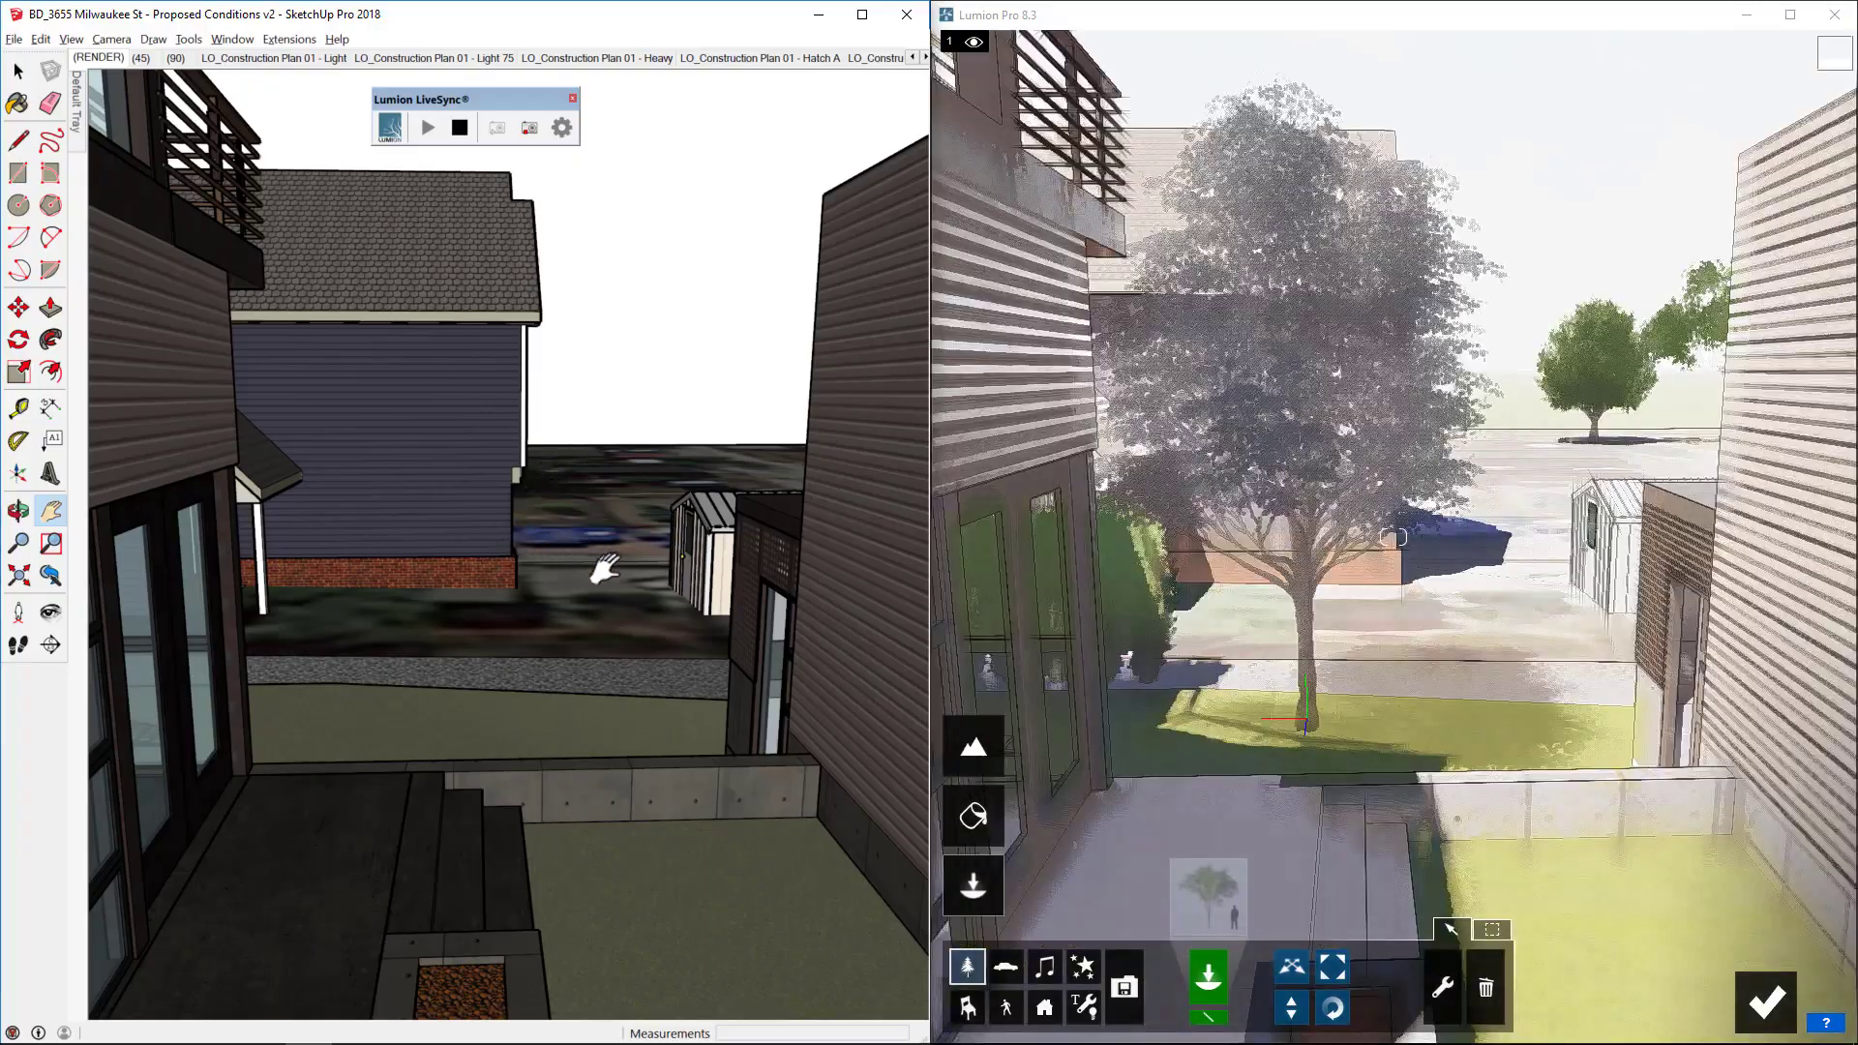
{"action": "scroll", "coordinate": [619, 580], "scroll_direction": "down", "scroll_amount": 3}
{"action": "mouse_move", "coordinate": [619, 580]}
{"action": "middle_mouse_down", "text": "shift"}
{"action": "mouse_move", "coordinate": [706, 697]}
{"action": "mouse_move", "coordinate": [788, 622]}
{"action": "mouse_move", "coordinate": [861, 597]}
{"action": "middle_mouse_up", "text": "shift"}
{"action": "scroll", "coordinate": [859, 600], "scroll_direction": "down", "scroll_amount": 4}
{"action": "scroll", "coordinate": [857, 592], "scroll_direction": "down", "scroll_amount": 3}
{"action": "middle_click_drag", "start_coordinate": [730, 610], "coordinate": [765, 598], "text": "shift"}
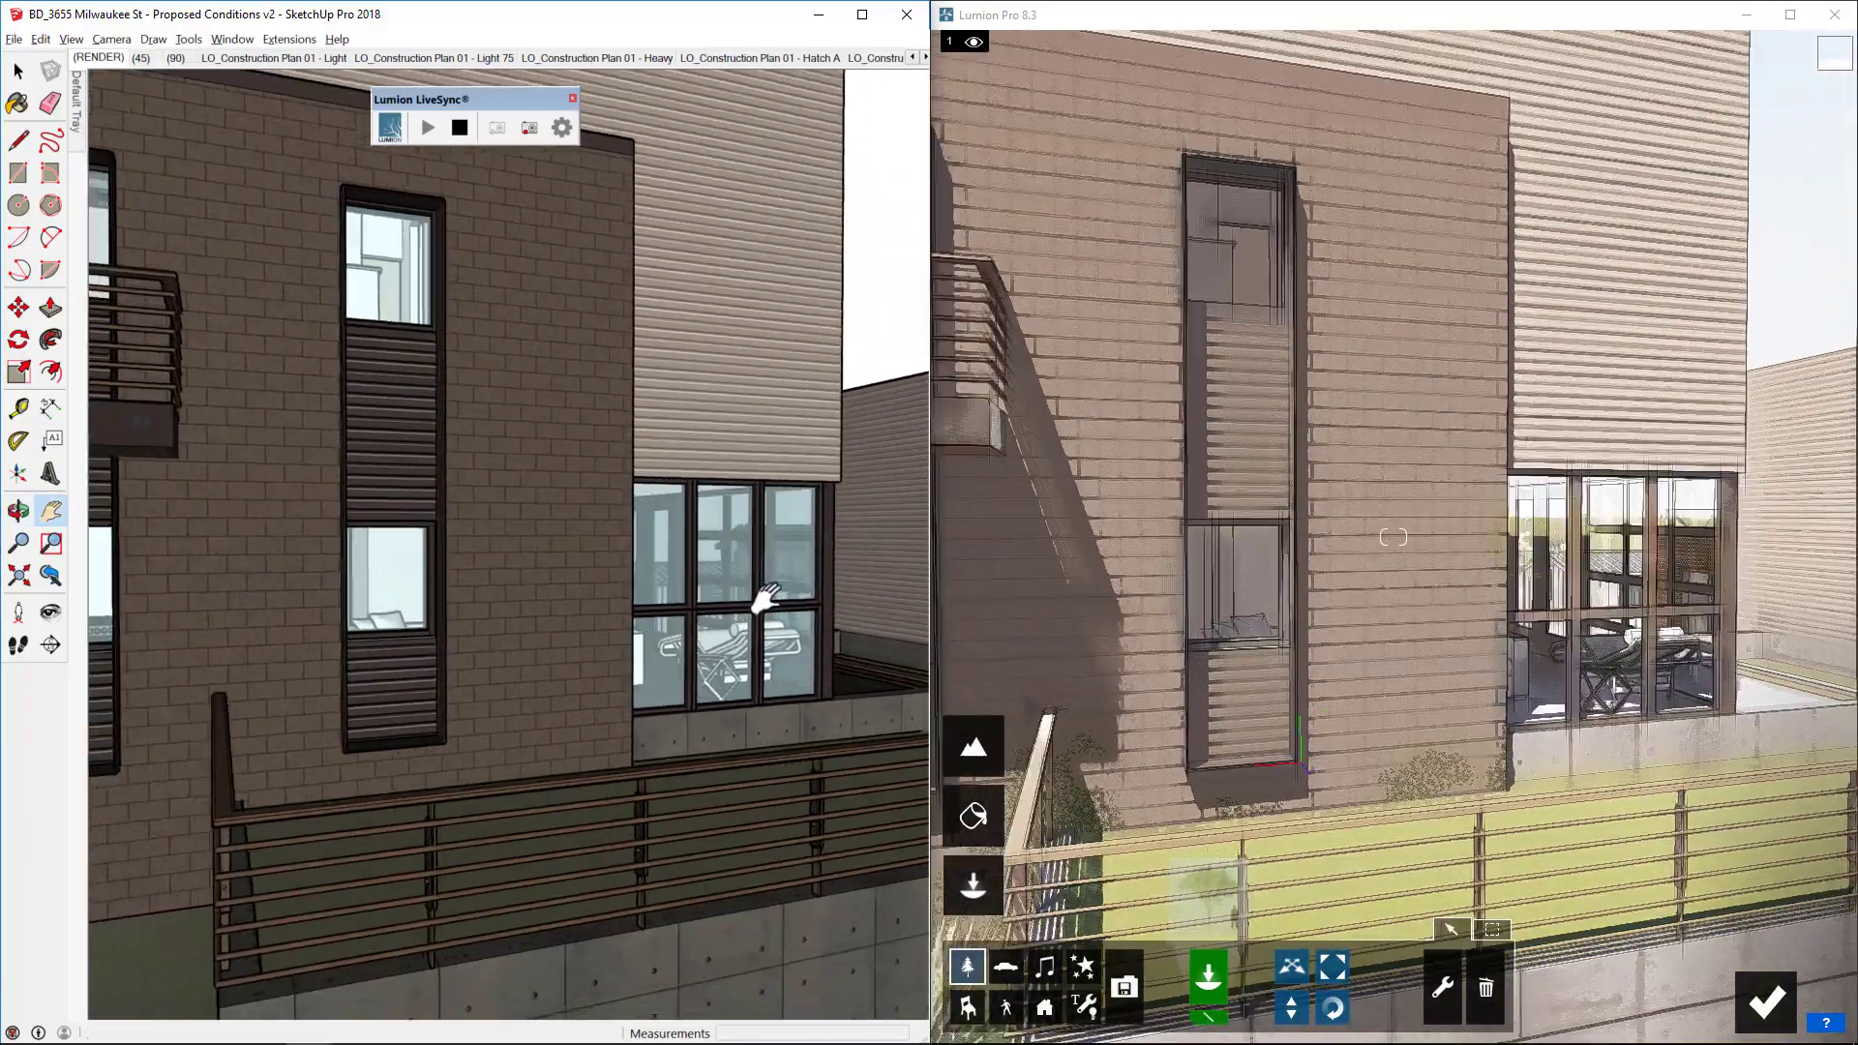